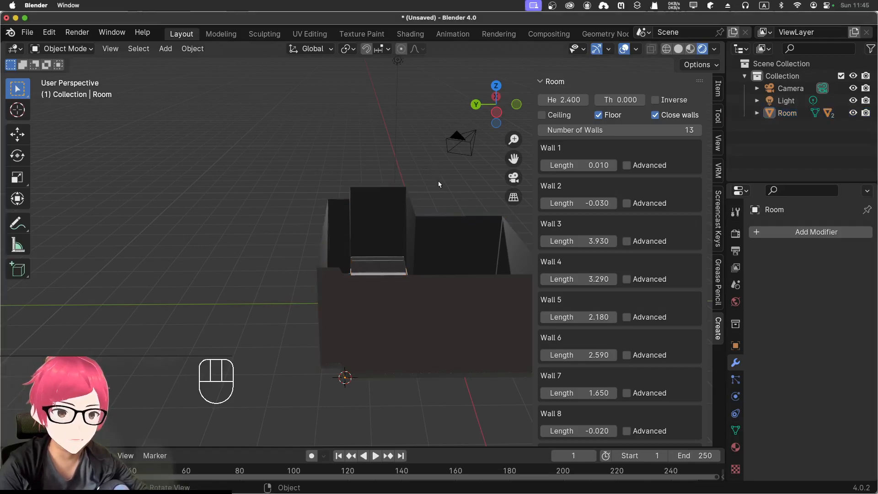
Step: Delete the existing room together with its baseboard, its floor and the light
{"action": "middle_click_drag", "start_coordinate": [451, 193], "coordinate": [356, 169], "text": "shift"}
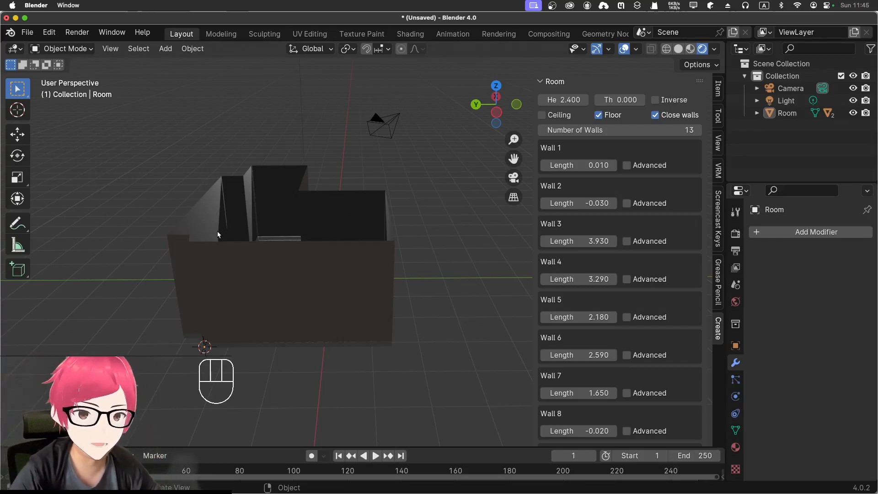
{"action": "left_click", "coordinate": [217, 243]}
{"action": "key", "text": "x"}
{"action": "left_click", "coordinate": [217, 244]}
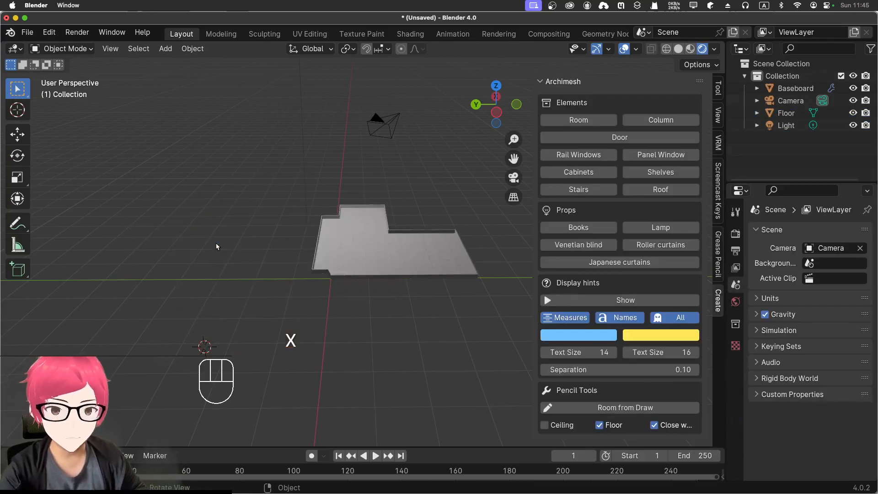
{"action": "left_click_drag", "start_coordinate": [363, 255], "coordinate": [474, 323]}
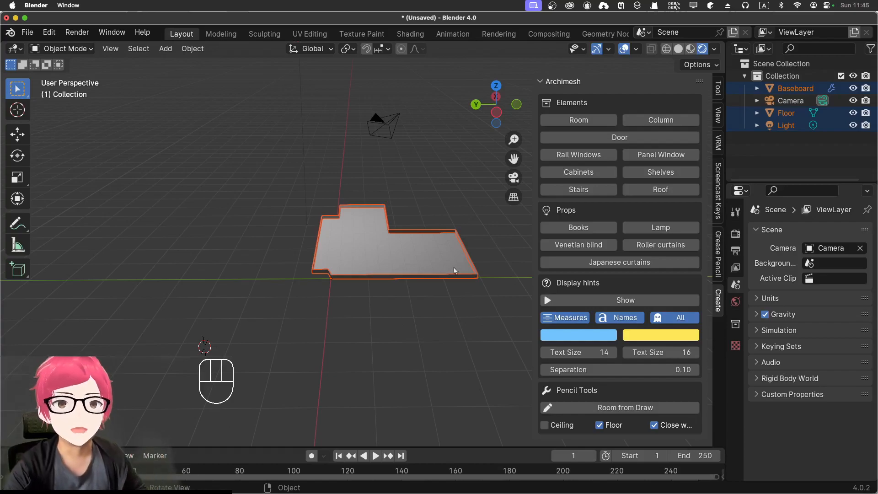
{"action": "key", "text": "x"}
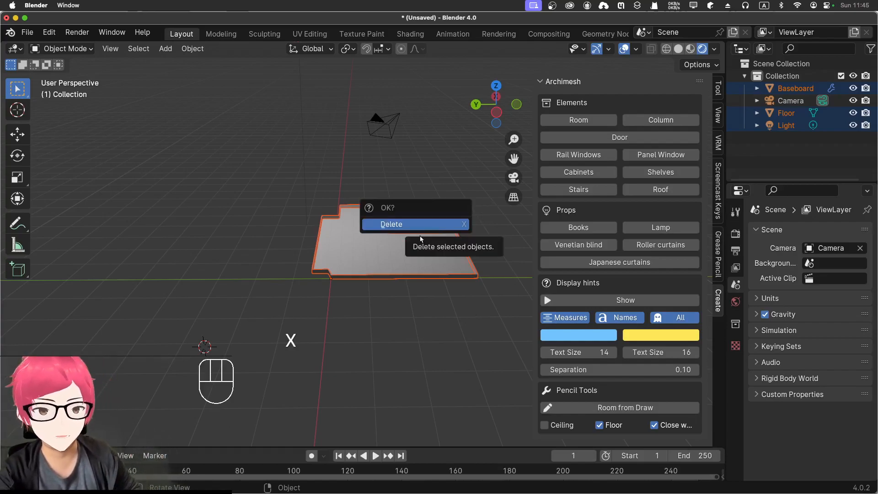
{"action": "left_click", "coordinate": [421, 231]}
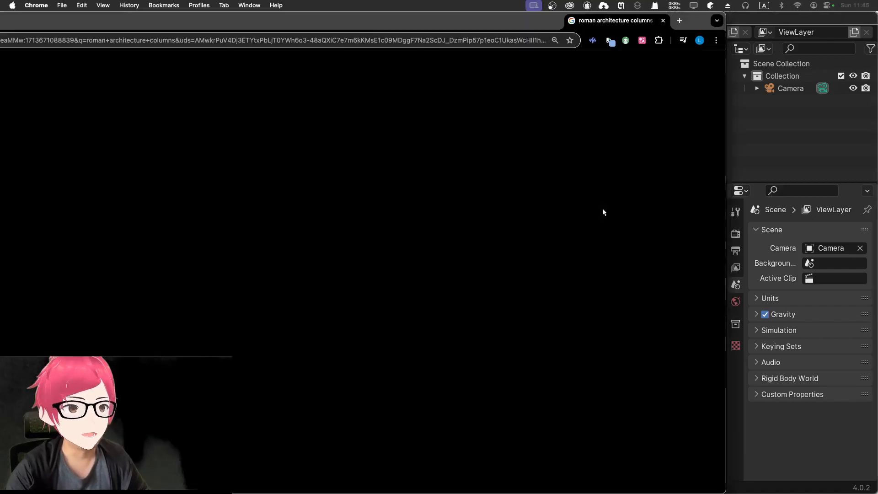
Step: Examine the temple and column reference images in Chrome's roman architecture columns results, and close that page
{"action": "left_click_drag", "start_coordinate": [603, 211], "coordinate": [600, 30]}
{"action": "double_click", "coordinate": [598, 26]}
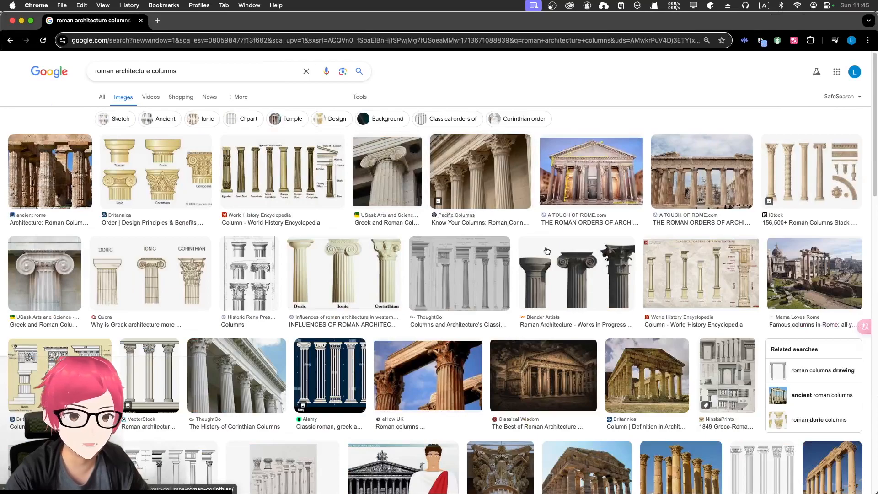
{"action": "scroll", "coordinate": [495, 271], "scroll_direction": "down", "scroll_amount": 3}
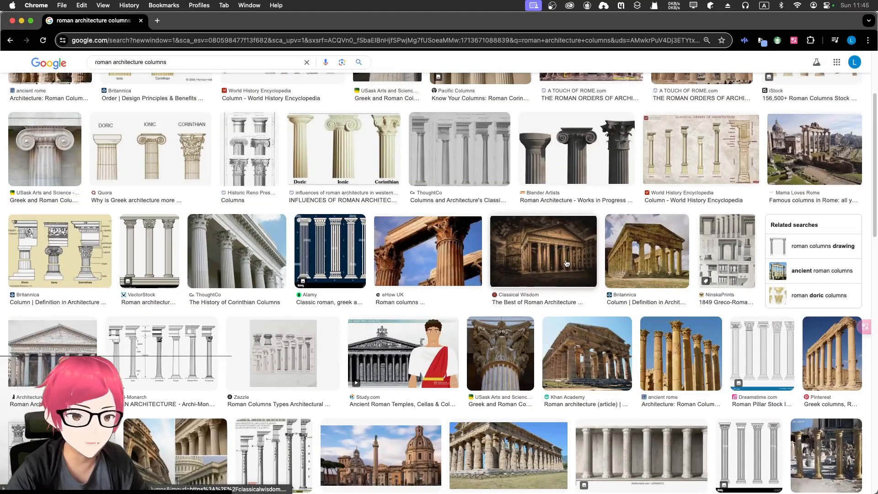
{"action": "left_click", "coordinate": [634, 257]}
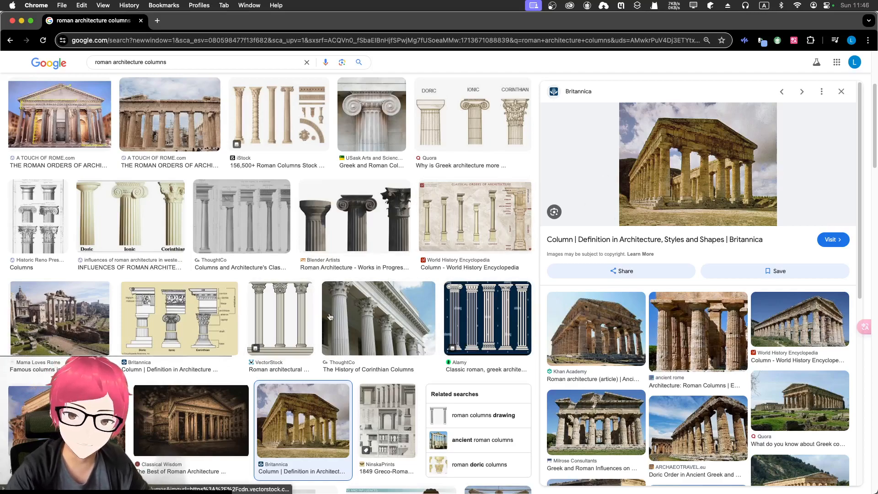
{"action": "scroll", "coordinate": [162, 312], "scroll_direction": "down", "scroll_amount": 5}
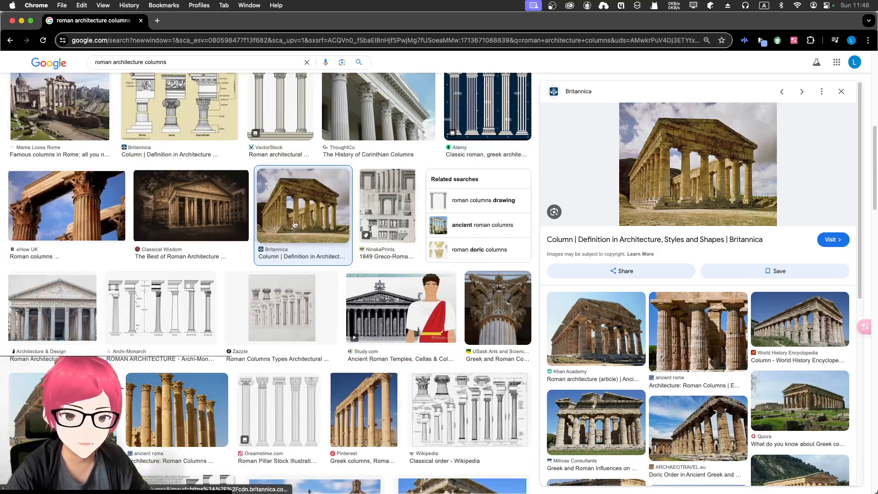
{"action": "left_click", "coordinate": [374, 297]}
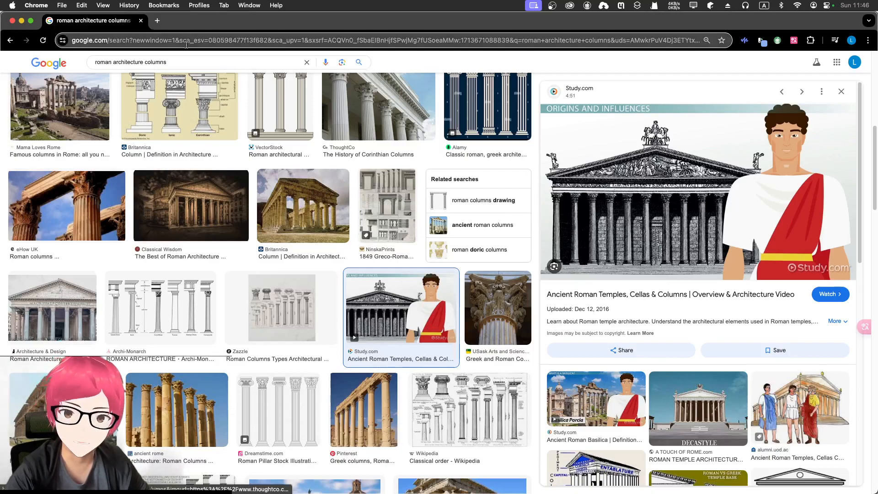
{"action": "left_click", "coordinate": [142, 21]}
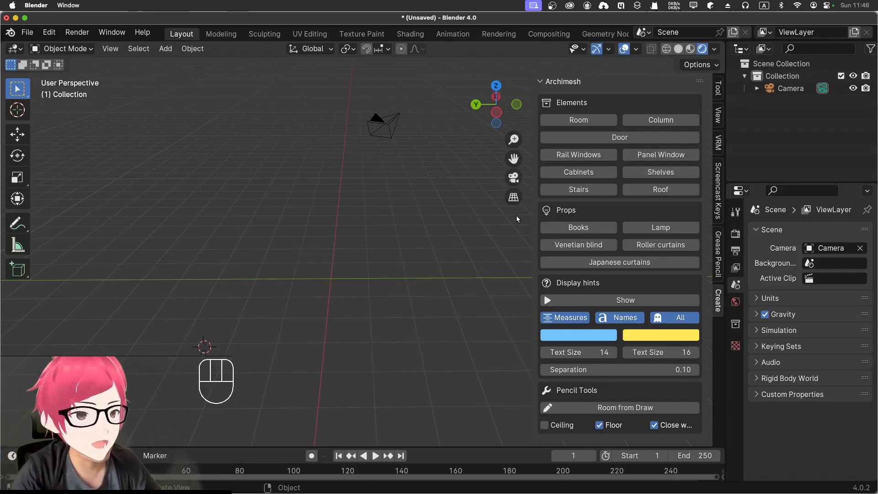
Step: Draw a closed rectangular outline freehand in top view with an annotation stroke and generate a room from it
{"action": "middle_click_drag", "start_coordinate": [334, 246], "coordinate": [430, 222]}
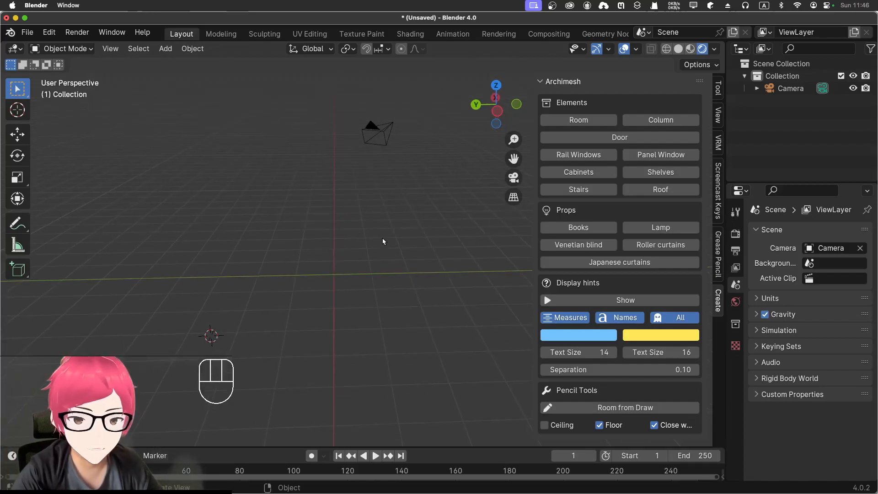
{"action": "key", "text": "KP_7"}
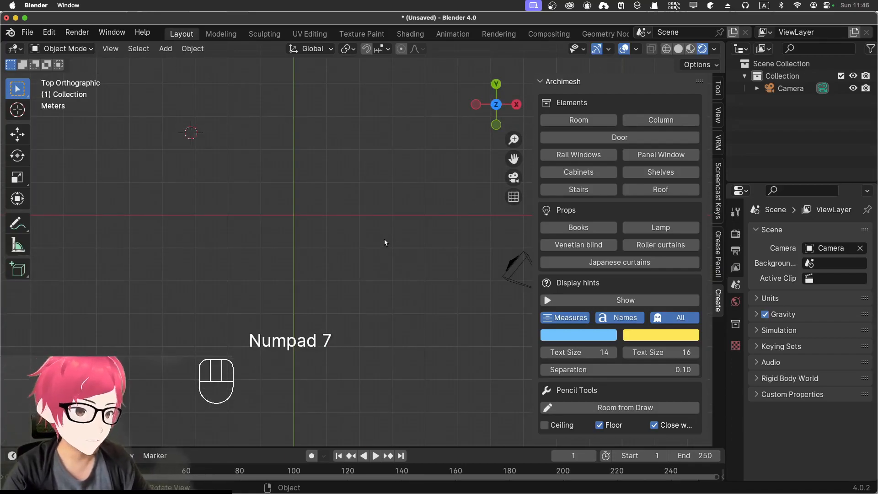
{"action": "key", "text": "d"}
{"action": "key", "text": "d"}
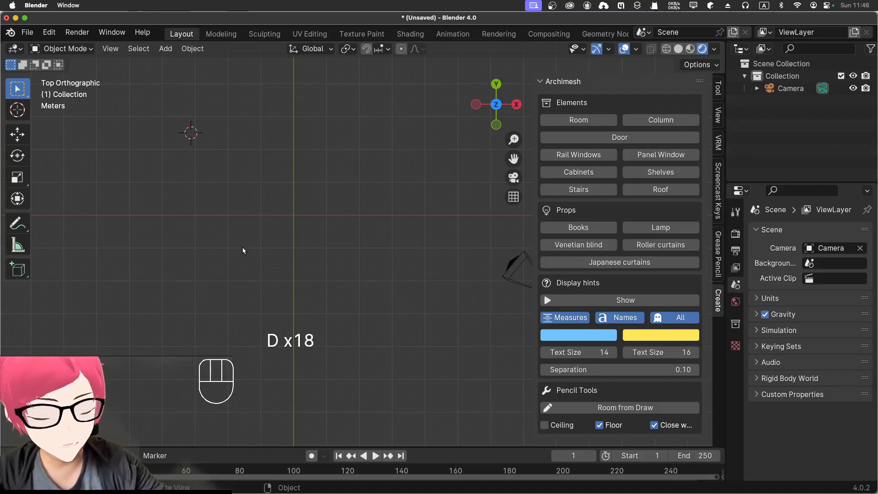
{"action": "key", "text": "d"}
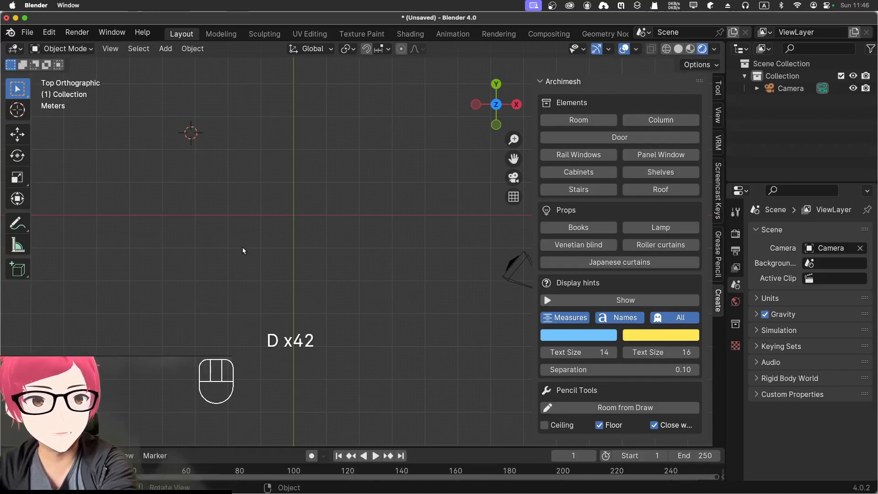
{"action": "mouse_move", "coordinate": [120, 149]}
{"action": "left_mouse_down"}
{"action": "mouse_move", "coordinate": [129, 269]}
{"action": "mouse_move", "coordinate": [457, 278]}
{"action": "mouse_move", "coordinate": [447, 151]}
{"action": "mouse_move", "coordinate": [374, 136]}
{"action": "mouse_move", "coordinate": [165, 131]}
{"action": "mouse_move", "coordinate": [119, 133]}
{"action": "mouse_move", "coordinate": [116, 156]}
{"action": "left_mouse_up"}
{"action": "key", "text": "d"}
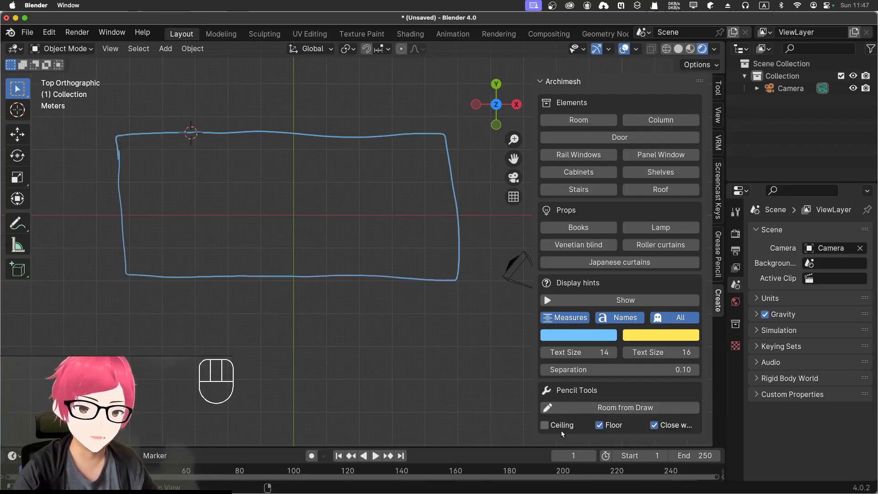
{"action": "left_click", "coordinate": [640, 407]}
{"action": "middle_click_drag", "start_coordinate": [369, 327], "coordinate": [295, 316]}
Step: Switch the viewport to solid shading, undo the generated room and its outline, and return to top view
{"action": "left_click", "coordinate": [678, 49]}
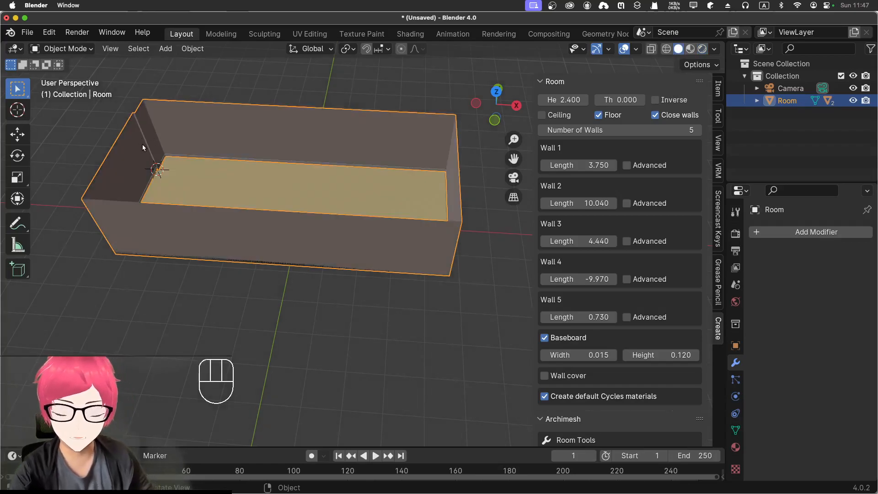
{"action": "key", "text": "super+z"}
{"action": "key", "text": "super+z"}
{"action": "key", "text": "KP_7"}
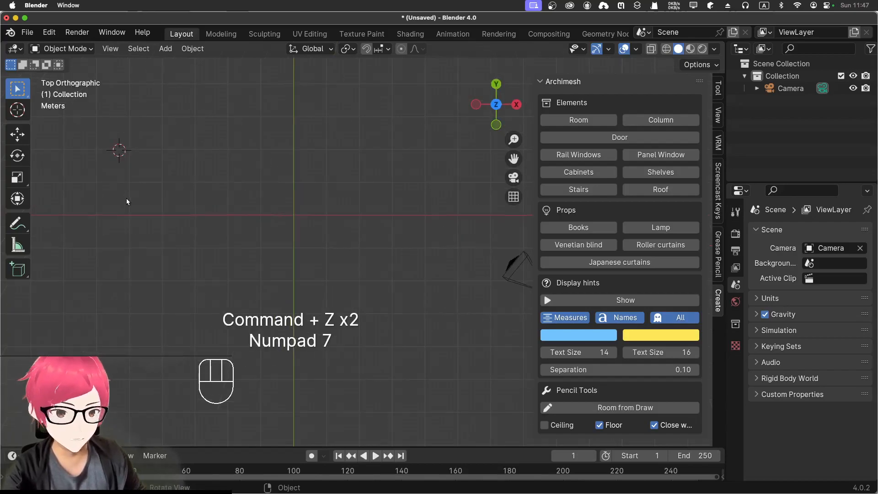
Step: Annotate a three-sided rectangular outline, open at one short end, about 9.9, 4.1 and 10.3 m per side, and generate a room from it
{"action": "left_click", "coordinate": [16, 249]}
{"action": "left_click", "coordinate": [17, 224]}
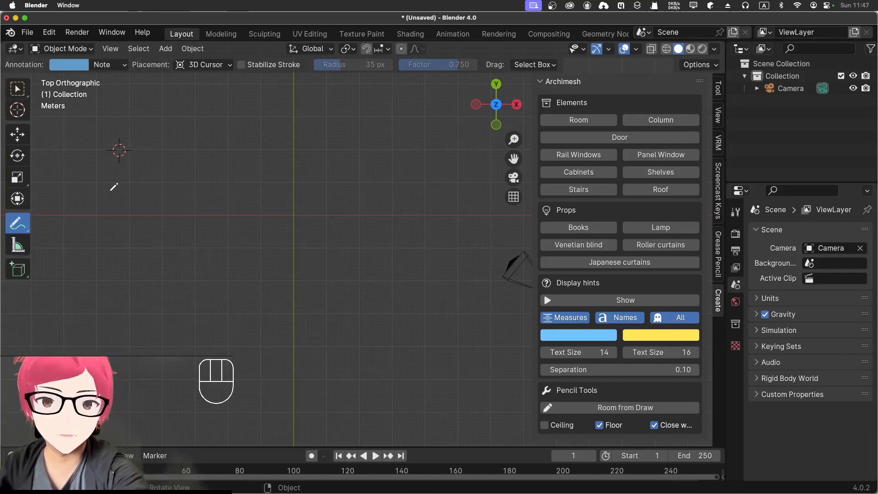
{"action": "left_click_drag", "start_coordinate": [94, 182], "coordinate": [327, 189], "text": "shift"}
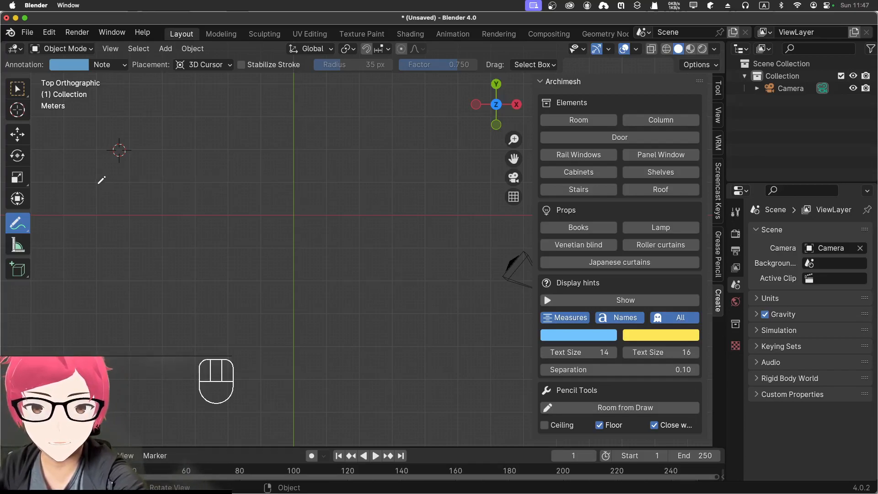
{"action": "mouse_move", "coordinate": [97, 182]}
{"action": "left_mouse_down"}
{"action": "mouse_move", "coordinate": [424, 183]}
{"action": "mouse_move", "coordinate": [434, 318]}
{"action": "mouse_move", "coordinate": [97, 314]}
{"action": "left_mouse_up"}
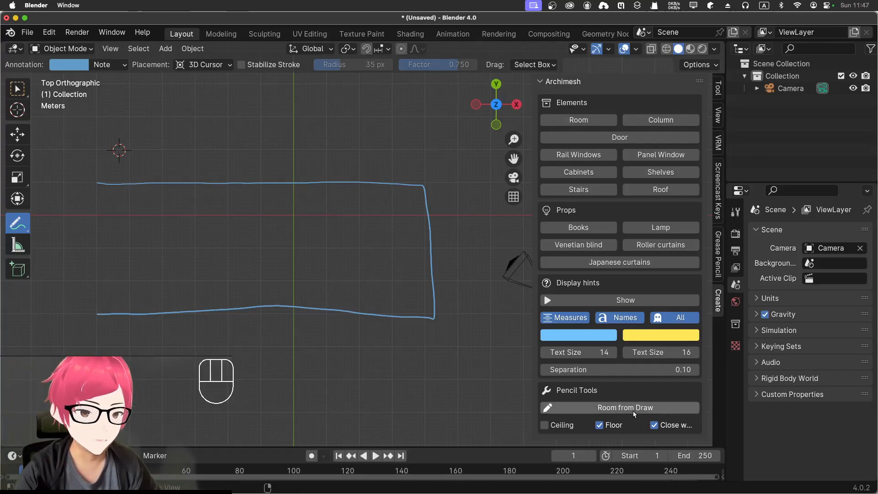
{"action": "left_click", "coordinate": [562, 411]}
{"action": "mouse_move", "coordinate": [357, 358]}
{"action": "middle_mouse_down"}
{"action": "mouse_move", "coordinate": [384, 273]}
{"action": "mouse_move", "coordinate": [375, 262]}
{"action": "mouse_move", "coordinate": [348, 318]}
{"action": "mouse_move", "coordinate": [366, 288]}
{"action": "mouse_move", "coordinate": [380, 223]}
{"action": "mouse_move", "coordinate": [352, 256]}
{"action": "mouse_move", "coordinate": [361, 228]}
{"action": "middle_mouse_up"}
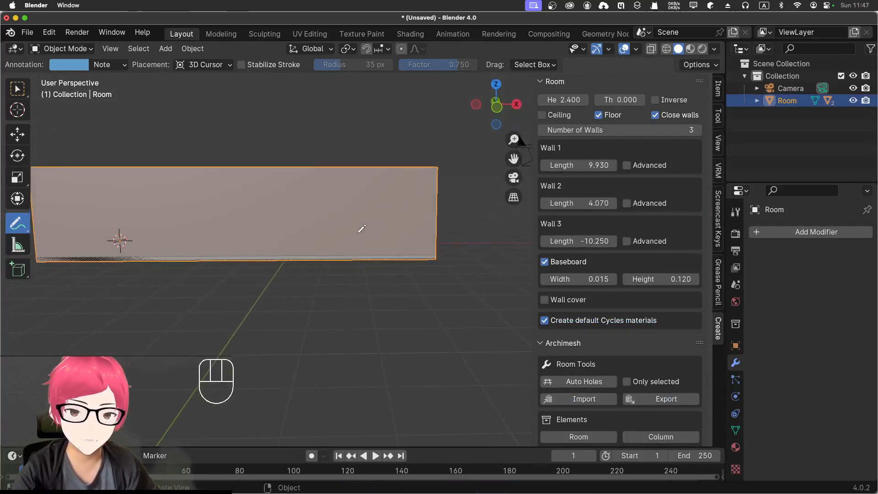
Step: Enable the advanced settings of walls 1 and 3 and raise their peaks to 1.29 and 1.74 m
{"action": "key", "text": "KP_1"}
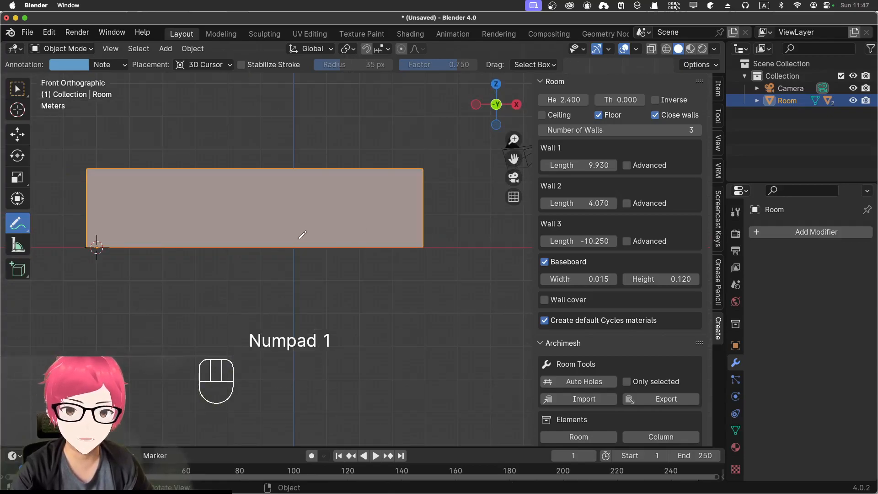
{"action": "mouse_move", "coordinate": [299, 239]}
{"action": "middle_mouse_down"}
{"action": "mouse_move", "coordinate": [298, 252]}
{"action": "mouse_move", "coordinate": [299, 243]}
{"action": "middle_mouse_up"}
{"action": "key", "text": "KP_1"}
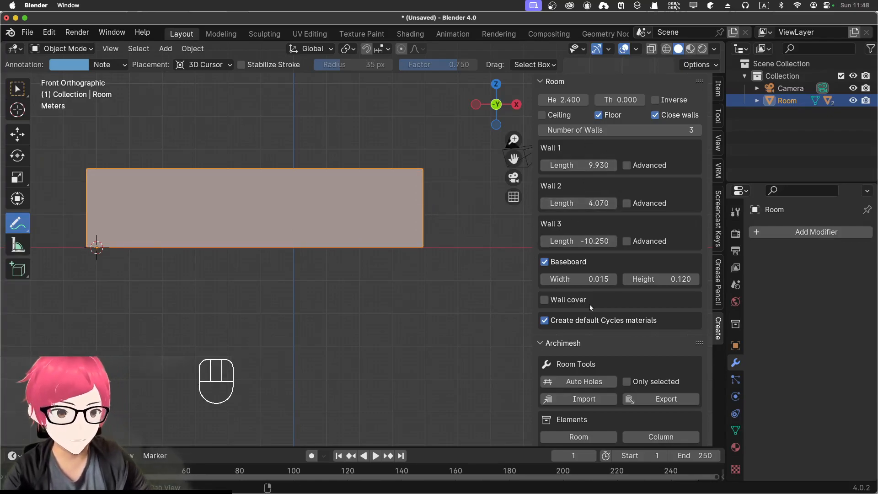
{"action": "middle_click_drag", "start_coordinate": [447, 217], "coordinate": [449, 255]}
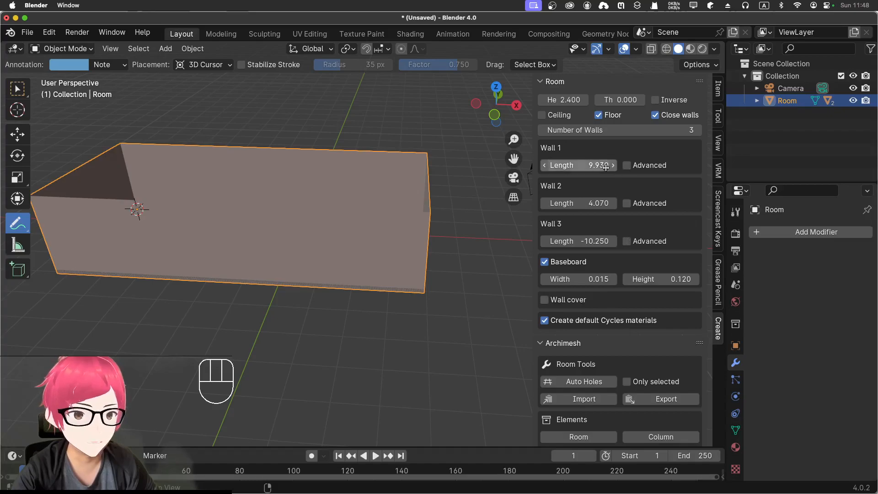
{"action": "left_click", "coordinate": [627, 165]}
{"action": "left_click_drag", "start_coordinate": [629, 203], "coordinate": [647, 204]}
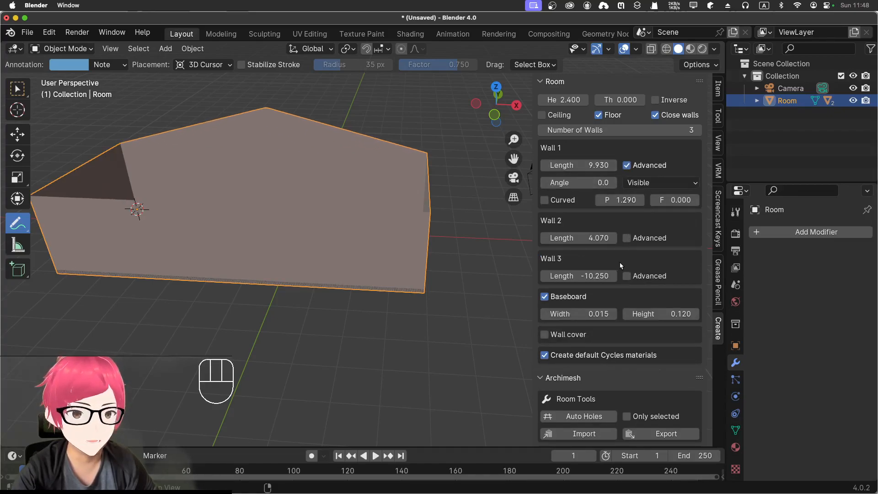
{"action": "left_click", "coordinate": [626, 276]}
{"action": "left_click_drag", "start_coordinate": [620, 310], "coordinate": [649, 311]}
Step: Set the peak height of both wall 1 and wall 3 to 1.5 m
{"action": "left_click", "coordinate": [623, 202]}
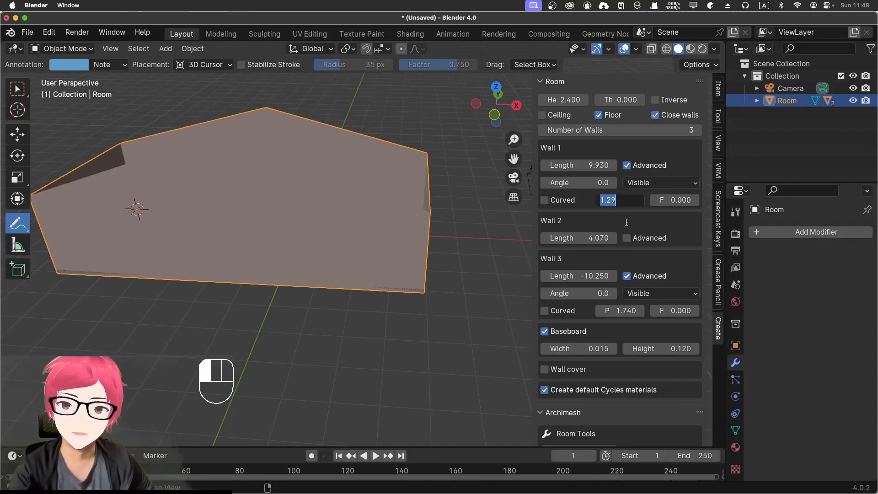
{"action": "type", "text": "1."}
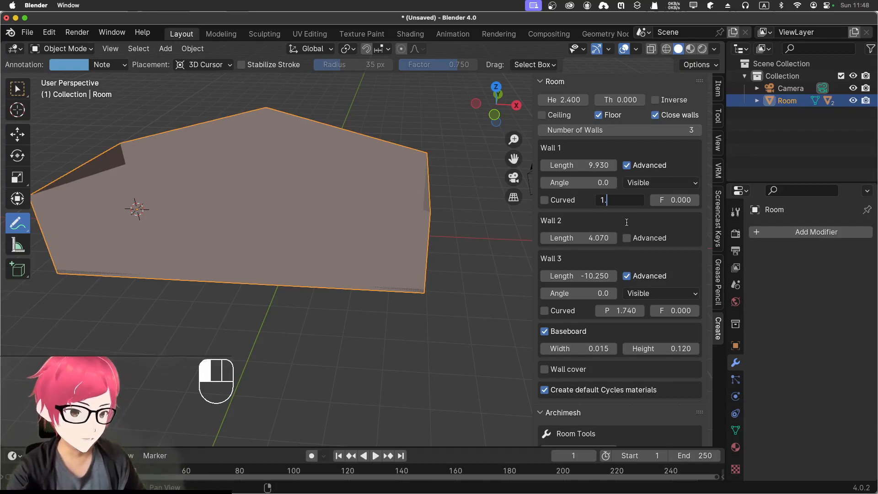
{"action": "type", "text": "5"}
{"action": "left_click", "coordinate": [627, 221]}
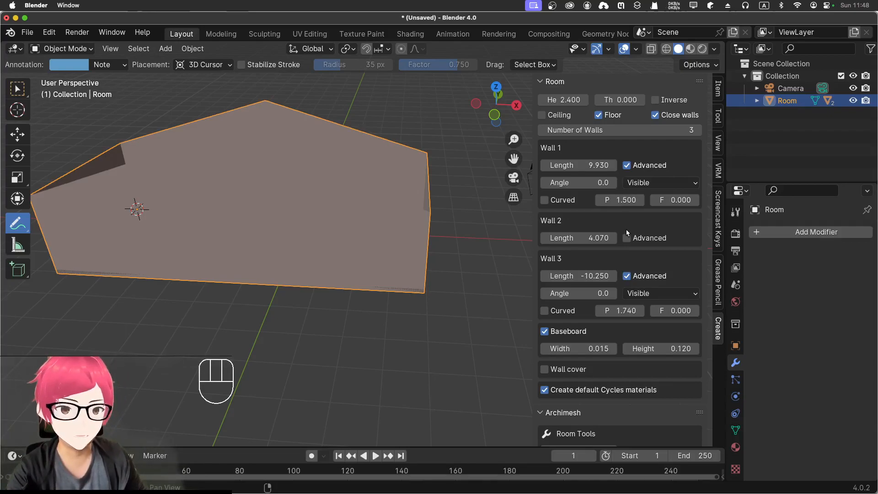
{"action": "left_click", "coordinate": [623, 314]}
{"action": "type", "text": "1.5"}
{"action": "key", "text": "Return"}
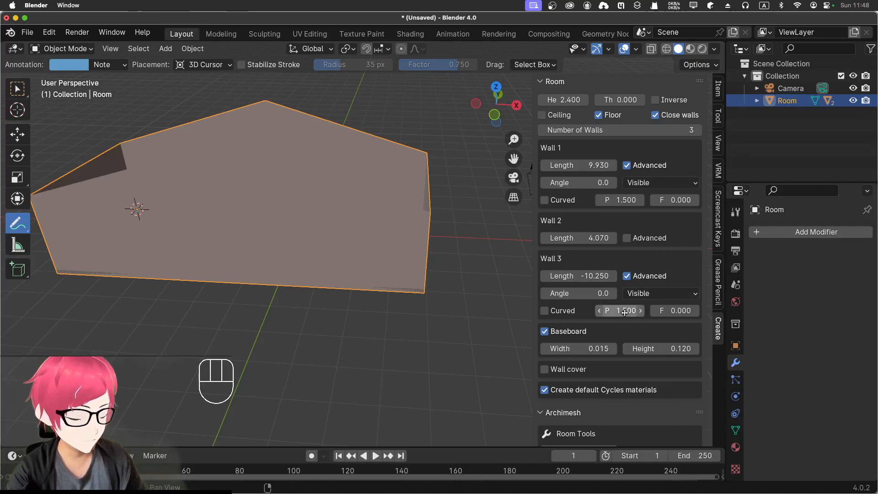
Step: Activate the Select Box tool in place of the annotation tool
{"action": "key", "text": "KP_3"}
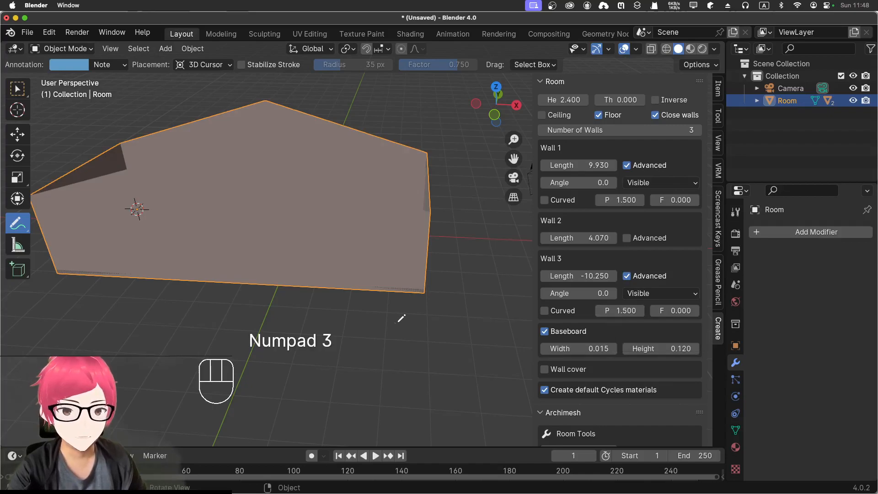
{"action": "key", "text": "KP_1"}
{"action": "middle_click_drag", "start_coordinate": [234, 201], "coordinate": [303, 235]}
{"action": "key", "text": "KP_1"}
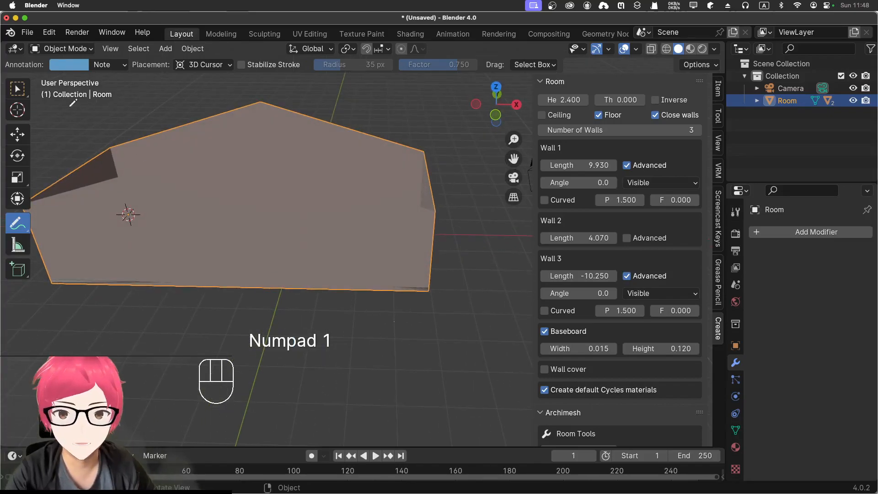
{"action": "left_click", "coordinate": [19, 88]}
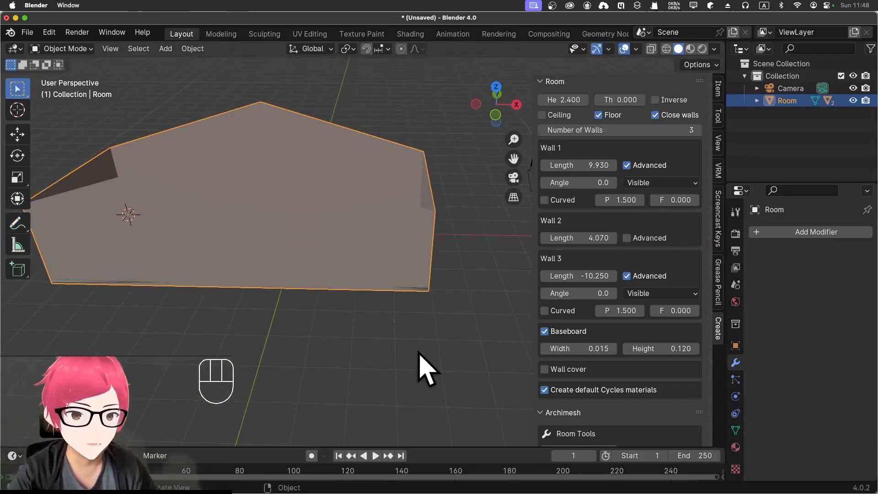
Step: Add a separate default Archimesh room element at the 3D cursor
{"action": "scroll", "coordinate": [650, 344], "scroll_direction": "down", "scroll_amount": 5}
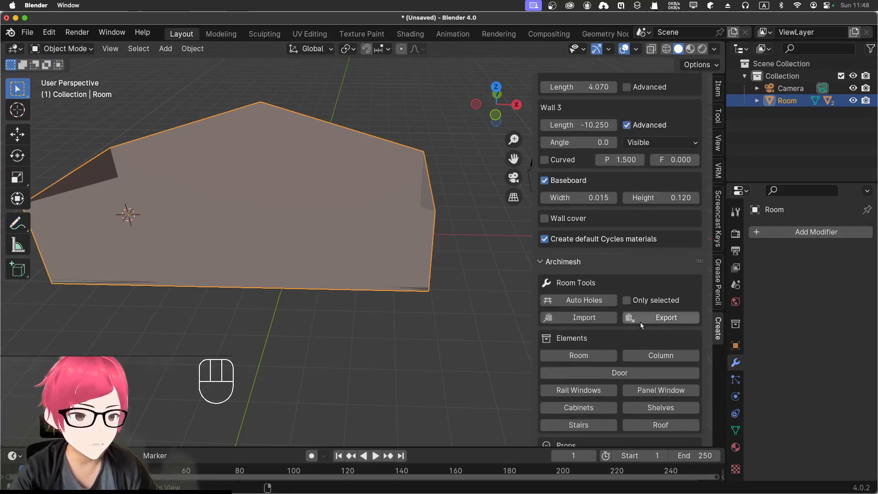
{"action": "scroll", "coordinate": [598, 352], "scroll_direction": "down", "scroll_amount": 5}
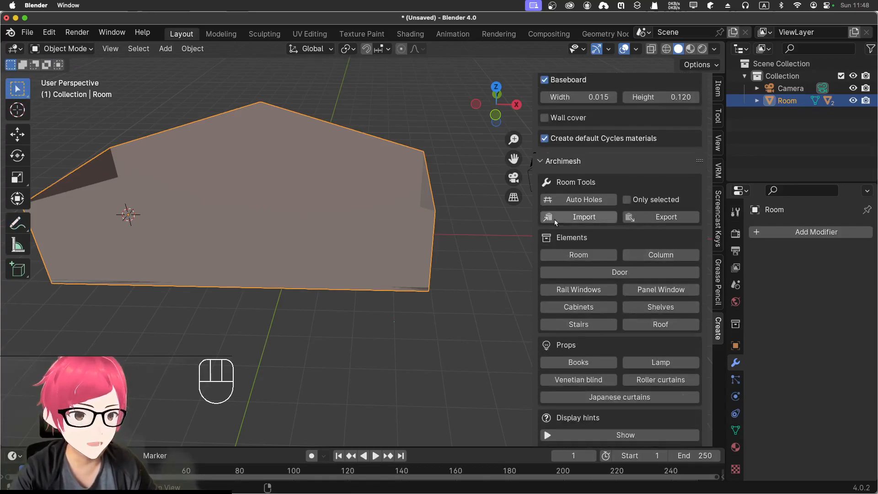
{"action": "left_click", "coordinate": [562, 254]}
{"action": "scroll", "coordinate": [571, 256], "scroll_direction": "down", "scroll_amount": 5}
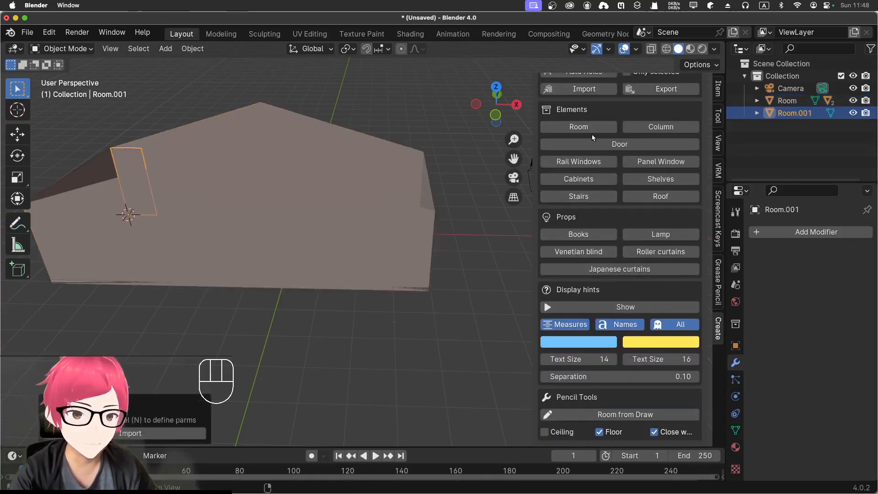
{"action": "scroll", "coordinate": [626, 122], "scroll_direction": "up", "scroll_amount": 4}
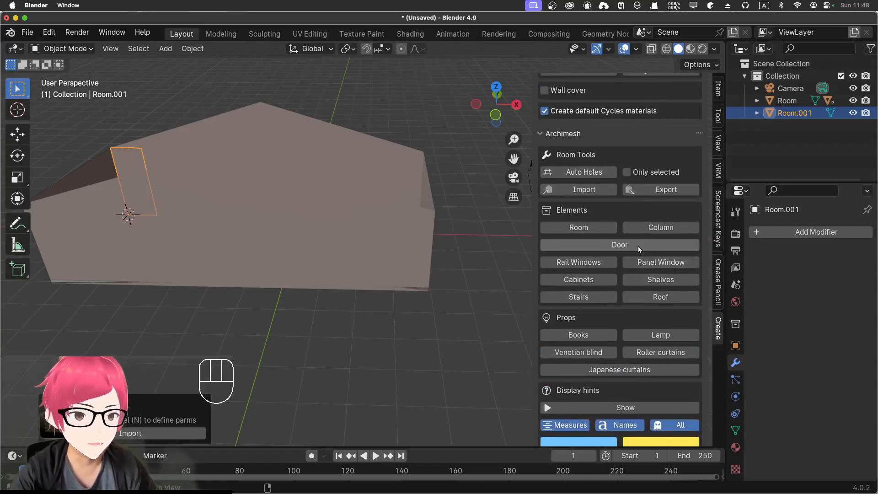
Step: Add a circular Archimesh column with rectangular base and top at the 3D cursor
{"action": "left_click", "coordinate": [650, 231]}
{"action": "scroll", "coordinate": [650, 234], "scroll_direction": "down", "scroll_amount": 4}
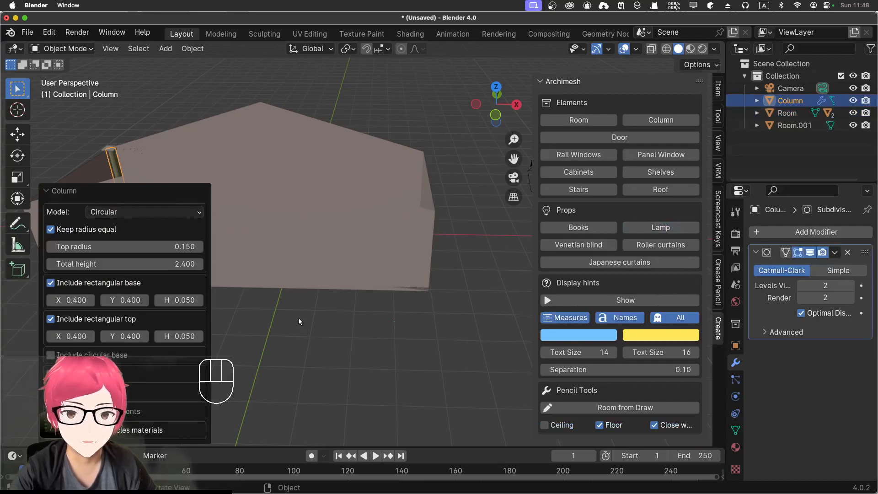
{"action": "middle_click_drag", "start_coordinate": [278, 334], "coordinate": [467, 293], "text": "shift"}
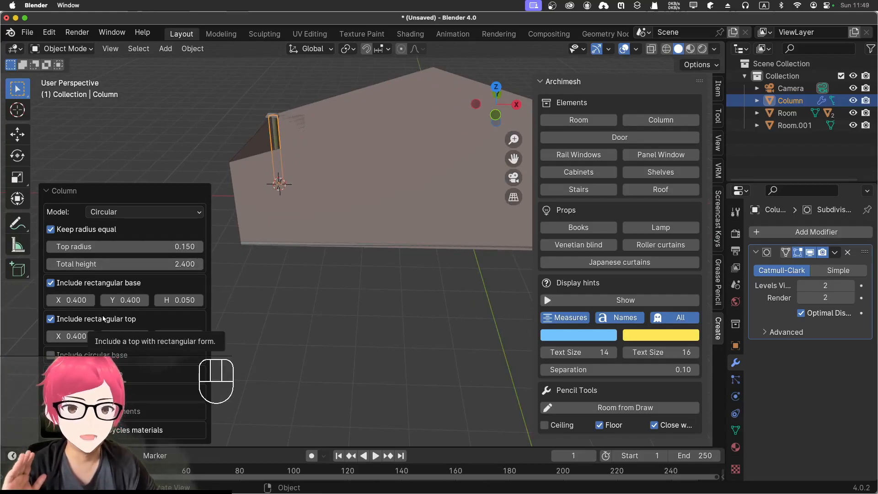
{"action": "left_click", "coordinate": [126, 137]}
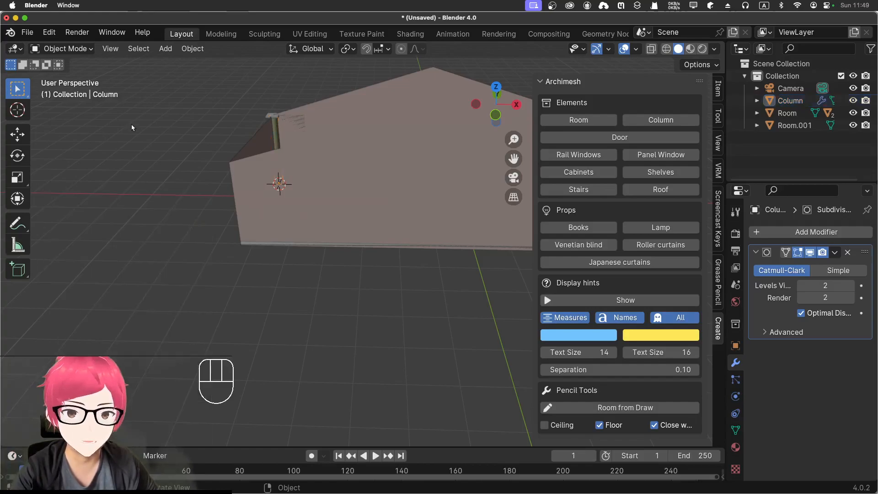
Step: Undo the addition of the circular column at the room's corner
{"action": "key", "text": "shift+a"}
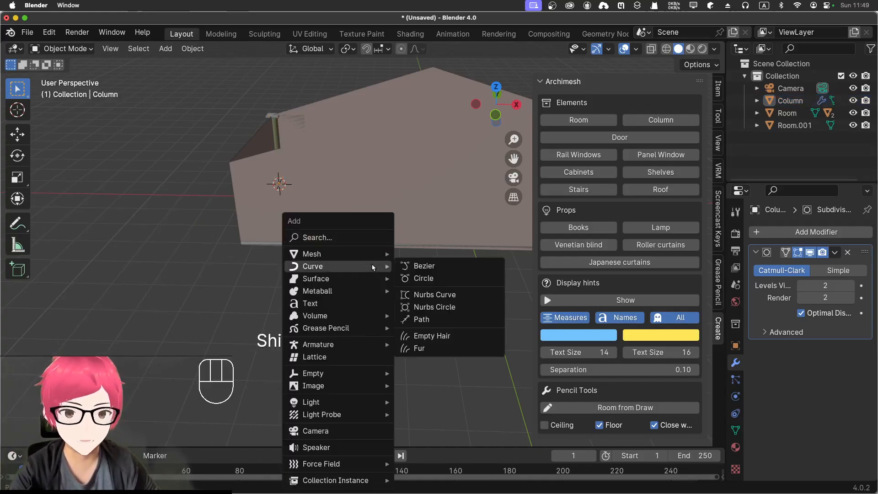
{"action": "left_click", "coordinate": [276, 132]}
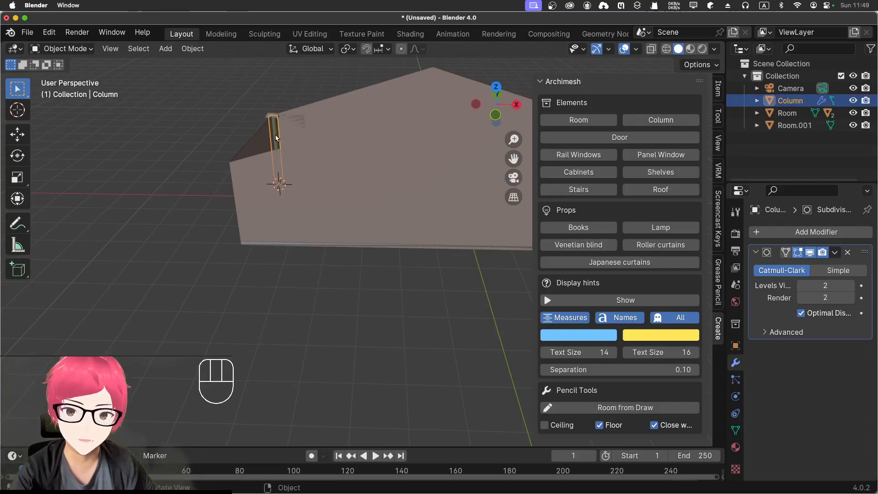
{"action": "key", "text": "super+z"}
{"action": "key", "text": "super+z"}
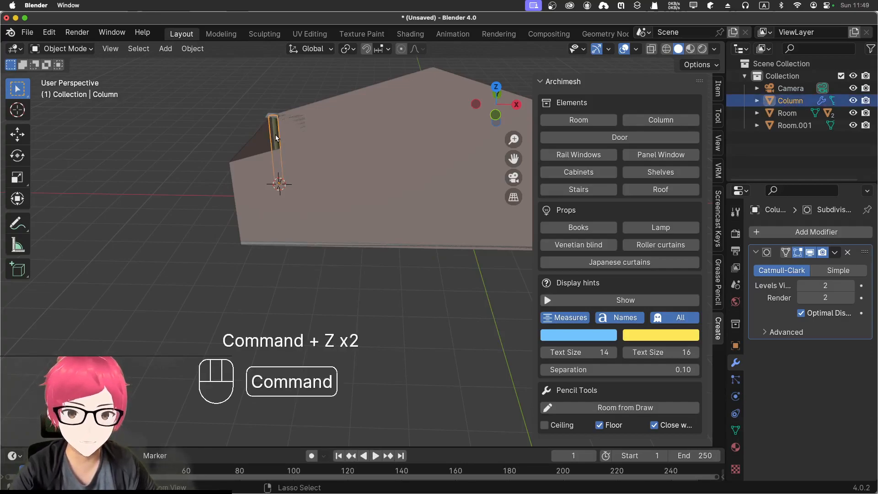
{"action": "key", "text": "super+z"}
{"action": "left_click", "coordinate": [204, 164]}
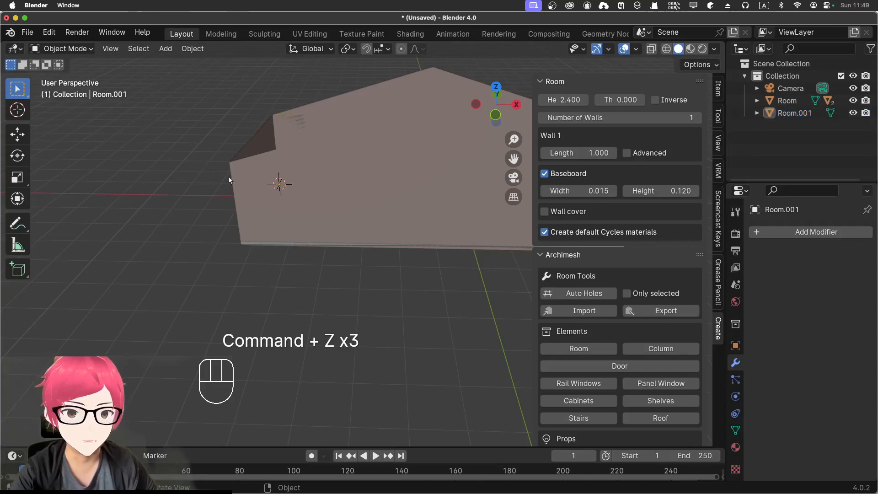
Step: Undo the addition of the extra single-wall room, keeping the drawn three-wall room selected
{"action": "middle_click_drag", "start_coordinate": [395, 278], "coordinate": [400, 300]}
{"action": "left_click", "coordinate": [314, 138]}
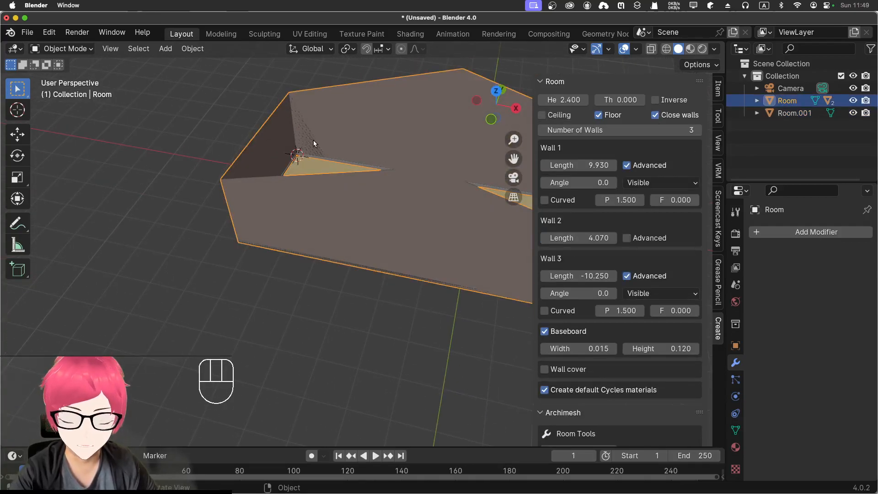
{"action": "key", "text": "super+z"}
{"action": "key", "text": "super+z"}
{"action": "key", "text": "super+z"}
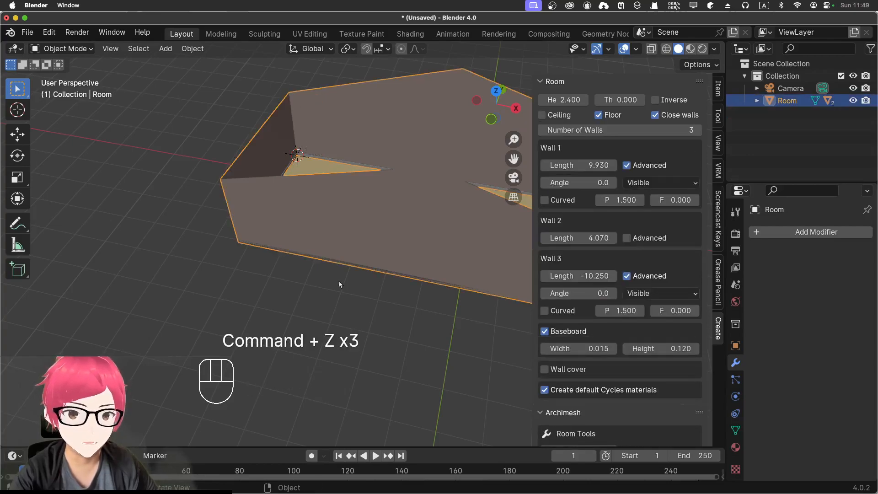
Step: From the front view, add a circular Archimesh column at the 3D cursor by the room's back corner
{"action": "key", "text": "KP_1"}
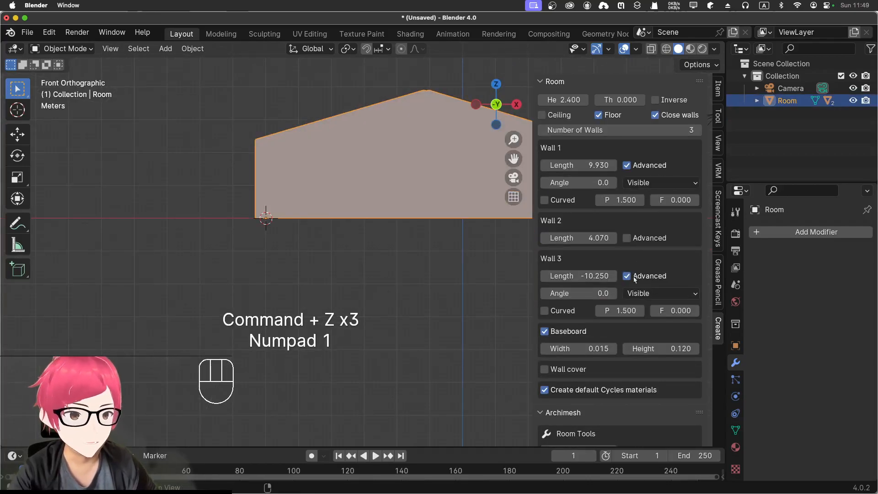
{"action": "scroll", "coordinate": [626, 344], "scroll_direction": "down", "scroll_amount": 6}
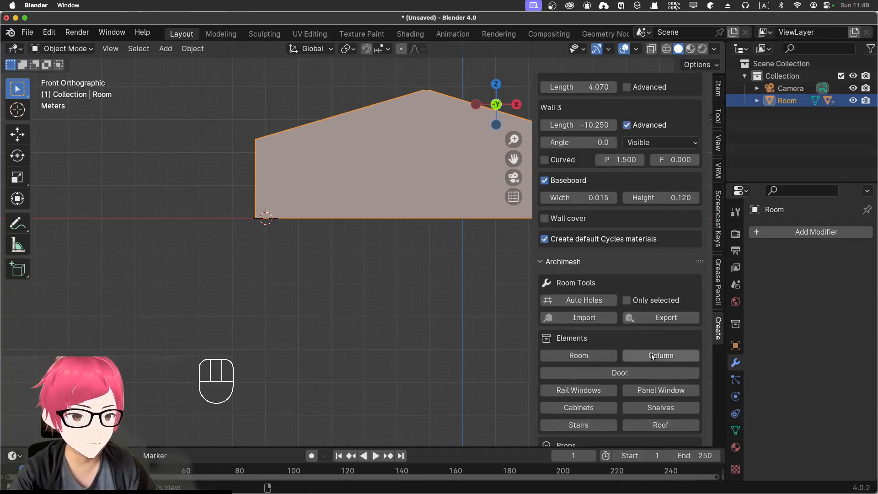
{"action": "left_click", "coordinate": [652, 356]}
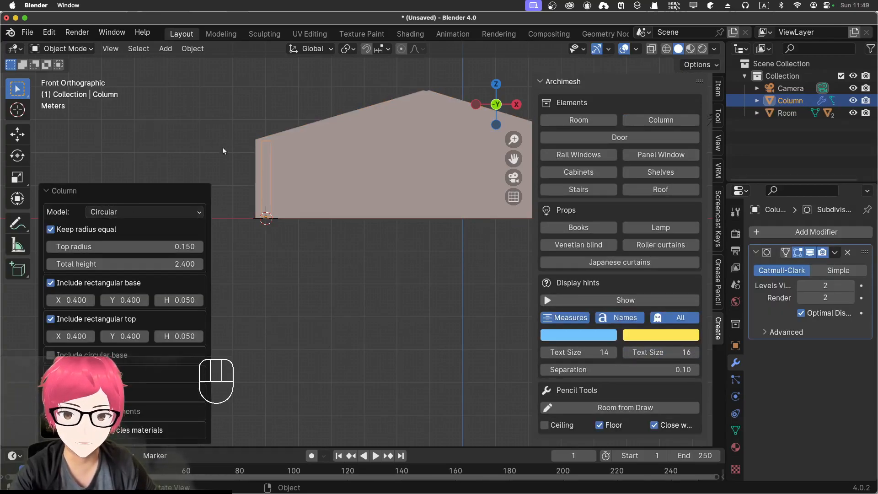
{"action": "key", "text": "g"}
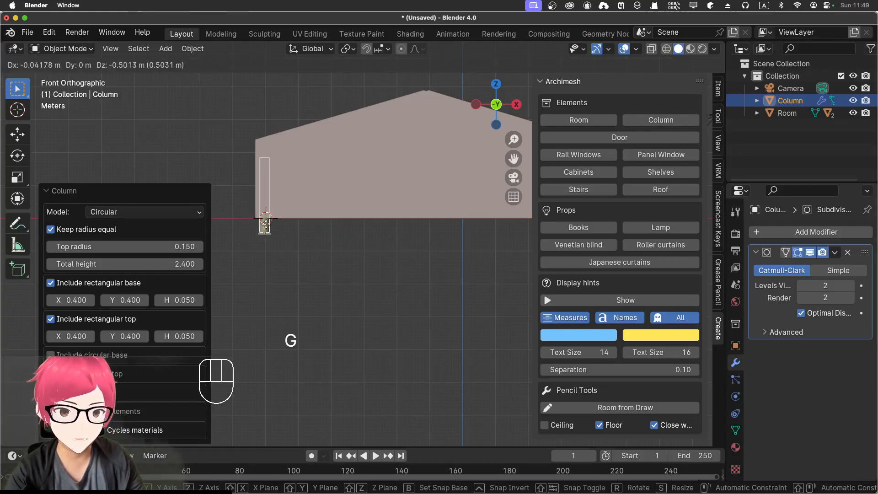
{"action": "right_click", "coordinate": [268, 231]}
Step: Move the column about -5.4 m along global Y so it stands in front of the room's near long wall
{"action": "middle_click_drag", "start_coordinate": [271, 240], "coordinate": [293, 171]}
{"action": "key", "text": "KP_1"}
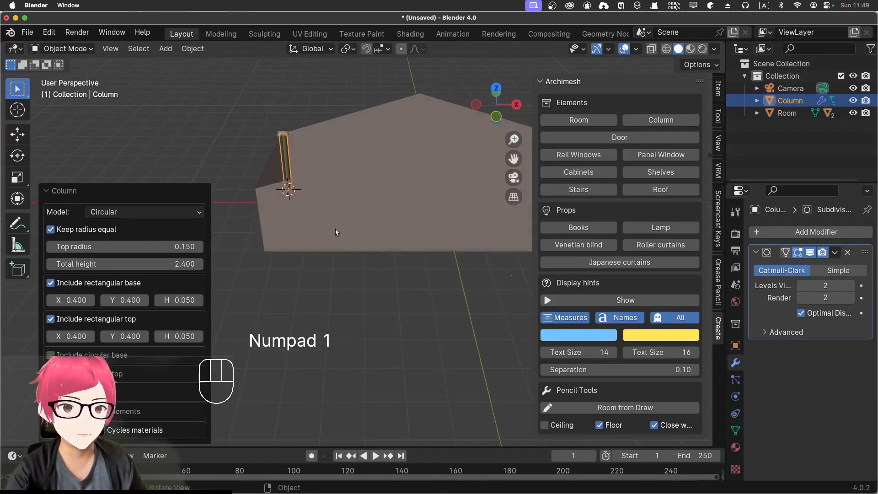
{"action": "middle_click_drag", "start_coordinate": [284, 192], "coordinate": [282, 167]}
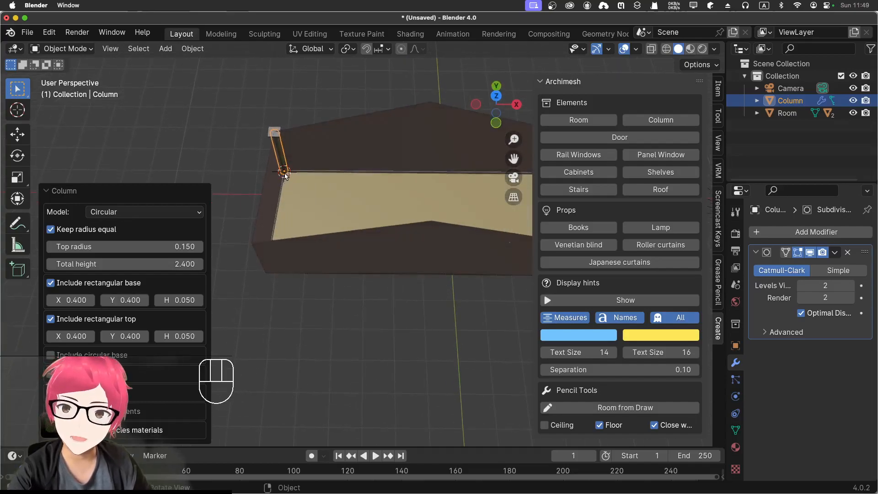
{"action": "middle_click_drag", "start_coordinate": [376, 267], "coordinate": [378, 206]}
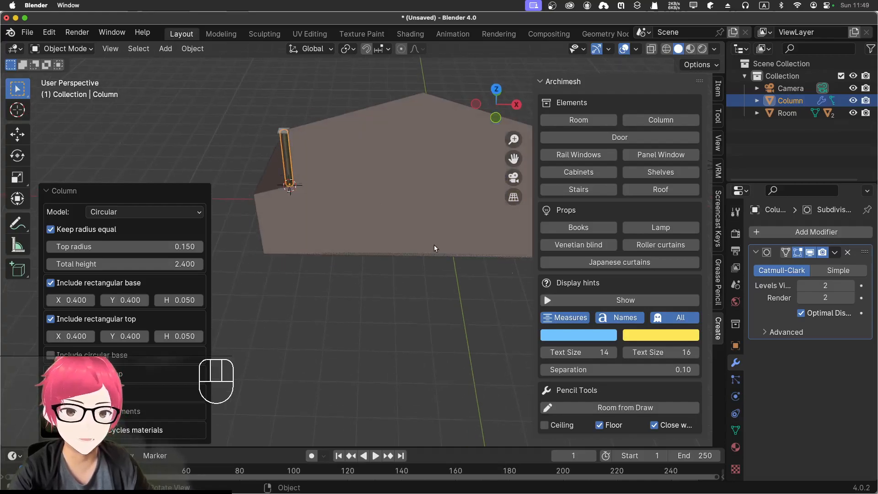
{"action": "middle_click_drag", "start_coordinate": [438, 255], "coordinate": [446, 236]}
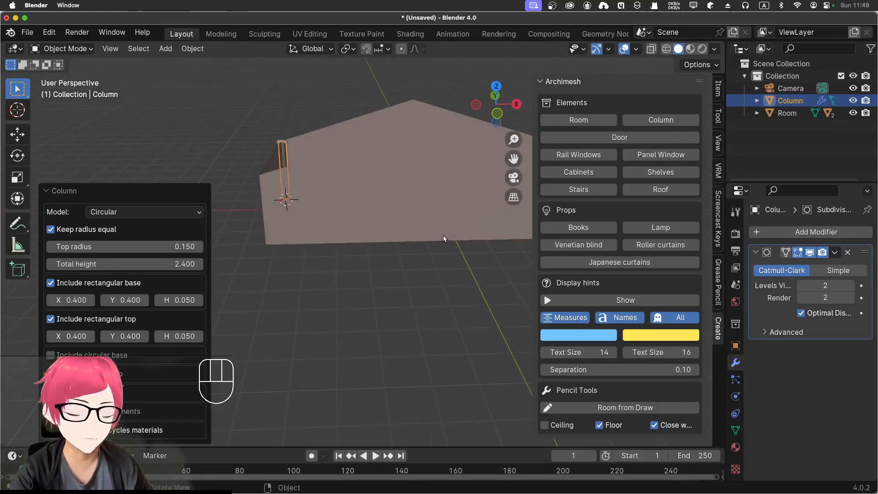
{"action": "key", "text": "KP_7"}
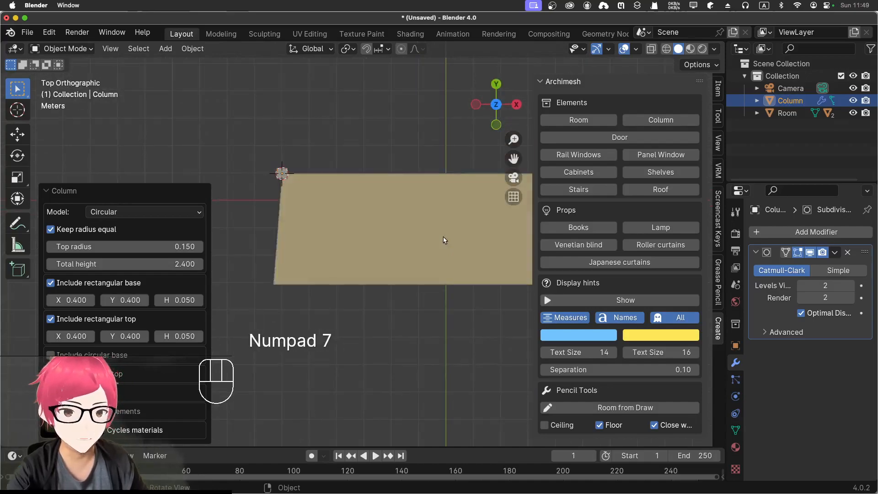
{"action": "scroll", "coordinate": [438, 264], "scroll_direction": "up", "scroll_amount": 2}
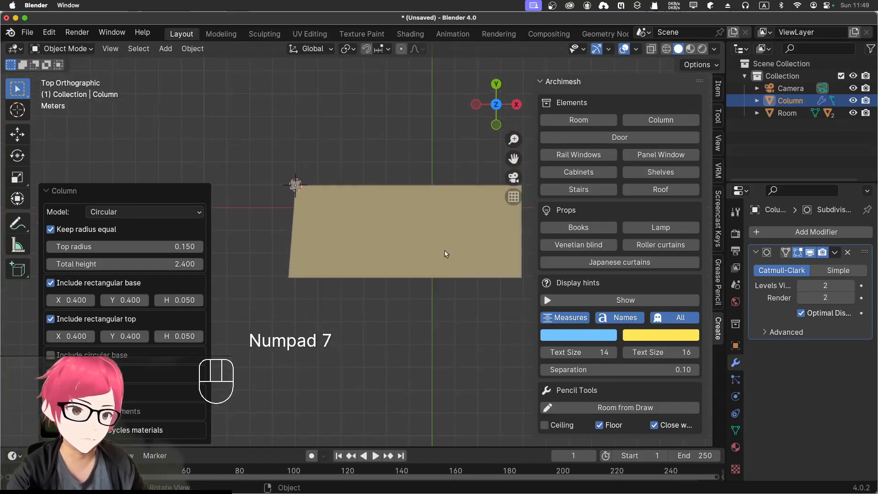
{"action": "middle_click_drag", "start_coordinate": [448, 254], "coordinate": [360, 272], "text": "shift"}
{"action": "key", "text": "g"}
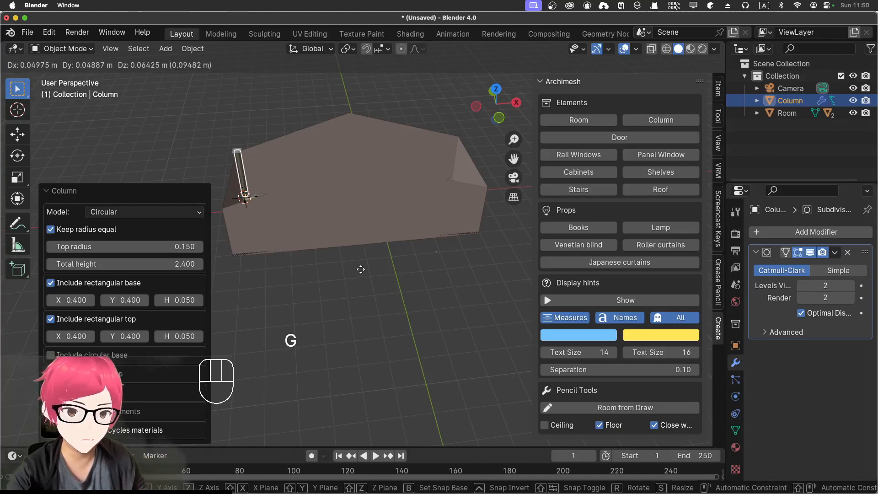
{"action": "key", "text": "y"}
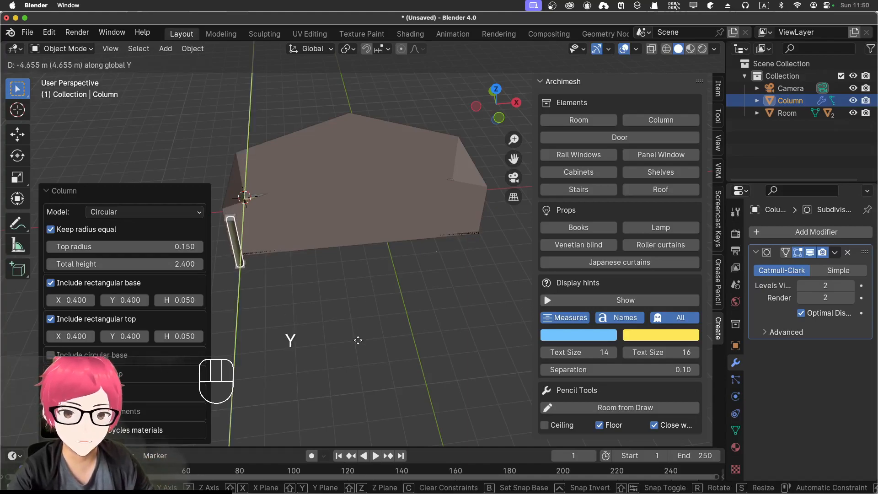
{"action": "left_click", "coordinate": [360, 357]}
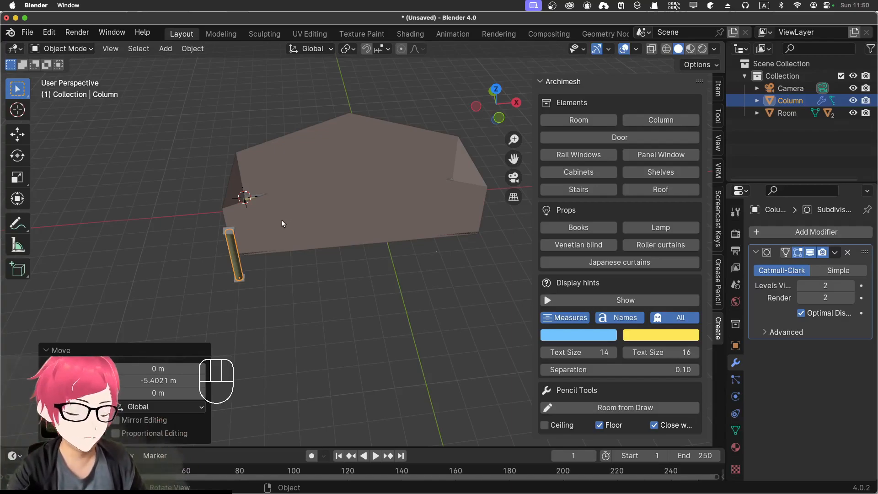
Step: Delete the column shaft standing in front of the room's near corner
{"action": "key", "text": "KP_1"}
{"action": "scroll", "coordinate": [283, 225], "scroll_direction": "up", "scroll_amount": 3}
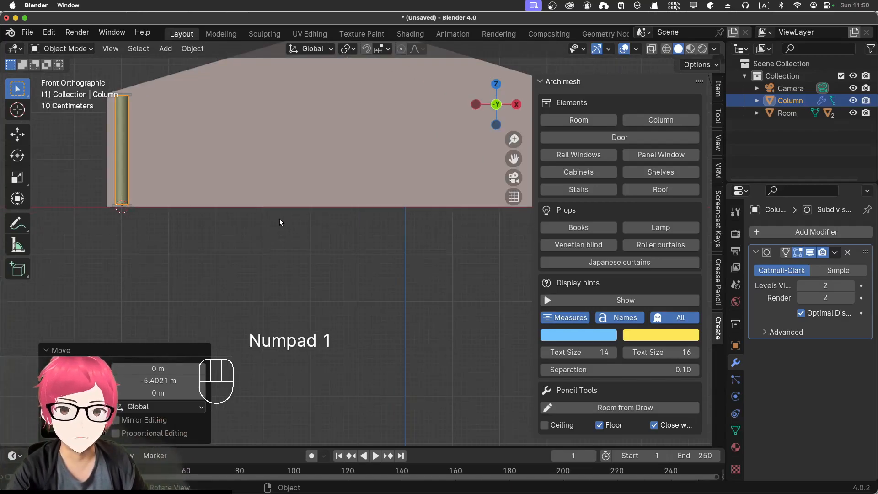
{"action": "scroll", "coordinate": [277, 224], "scroll_direction": "down", "scroll_amount": 2}
{"action": "scroll", "coordinate": [207, 196], "scroll_direction": "up", "scroll_amount": 2}
{"action": "scroll", "coordinate": [206, 195], "scroll_direction": "down", "scroll_amount": 2}
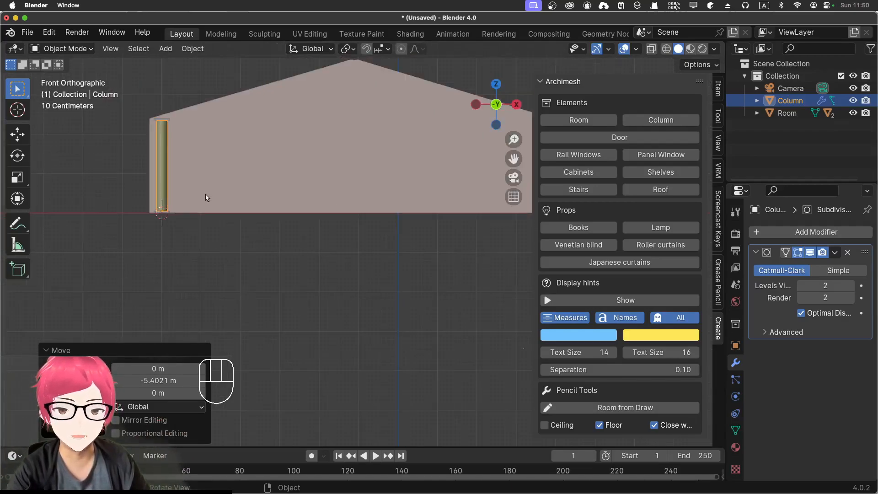
{"action": "middle_click_drag", "start_coordinate": [206, 195], "coordinate": [170, 231]}
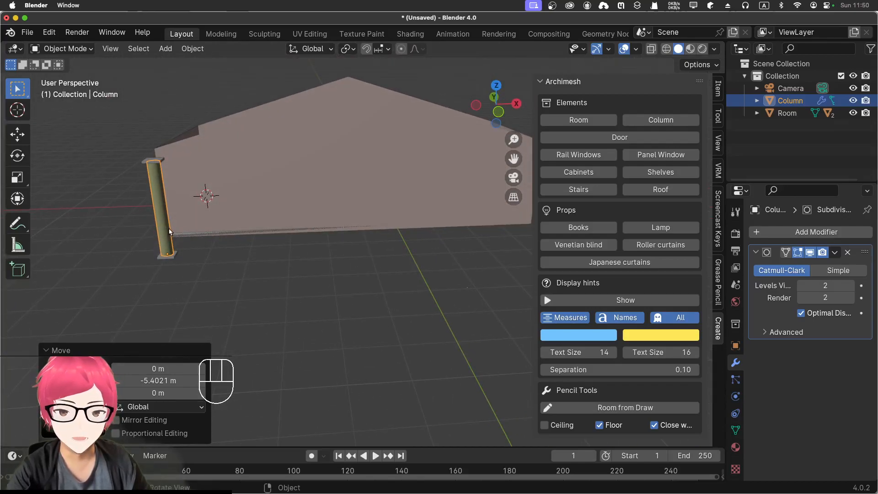
{"action": "left_click", "coordinate": [163, 233]}
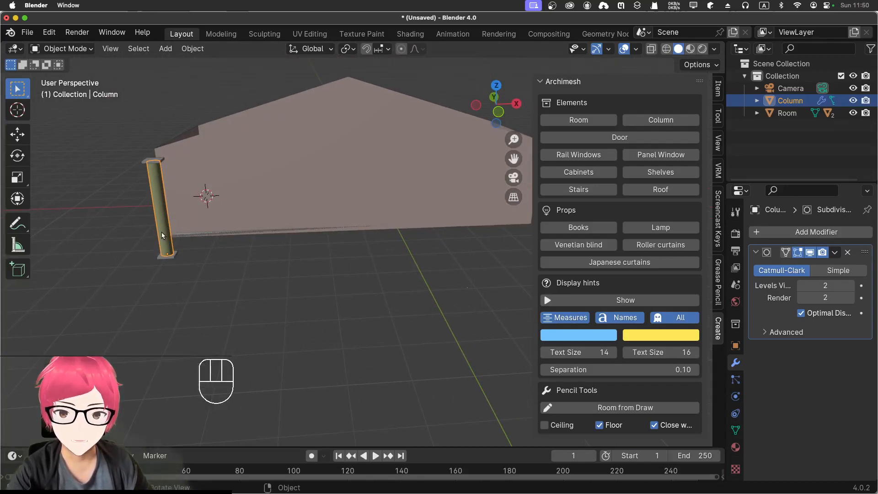
{"action": "key", "text": "x"}
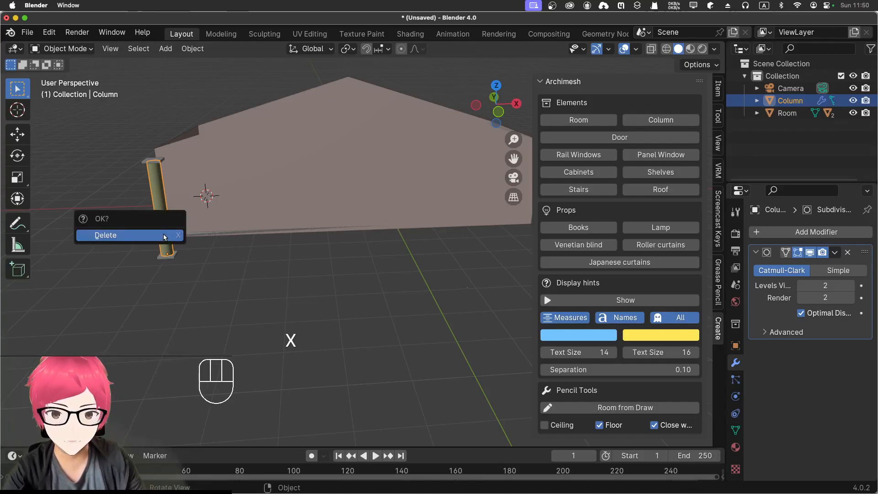
{"action": "left_click", "coordinate": [165, 235]}
{"action": "middle_click_drag", "start_coordinate": [176, 282], "coordinate": [182, 285]}
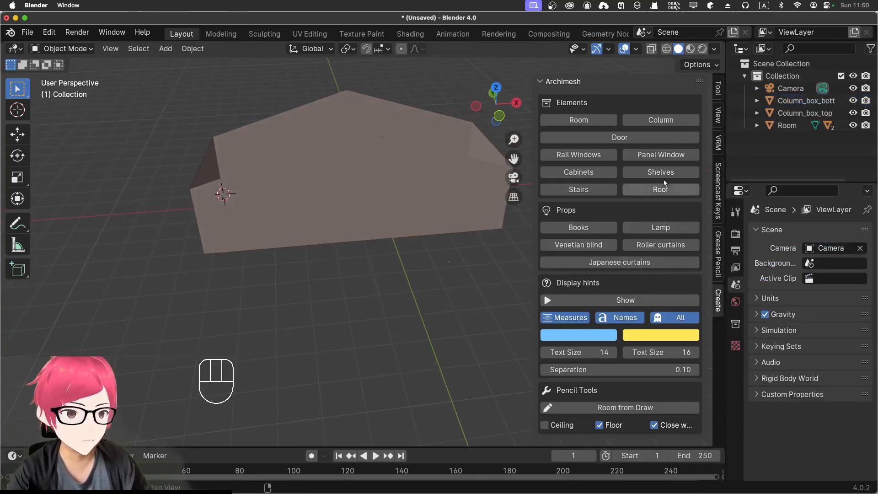
Step: Add another circular Archimesh column at the 3D cursor and try to move it along global Y
{"action": "left_click", "coordinate": [662, 121]}
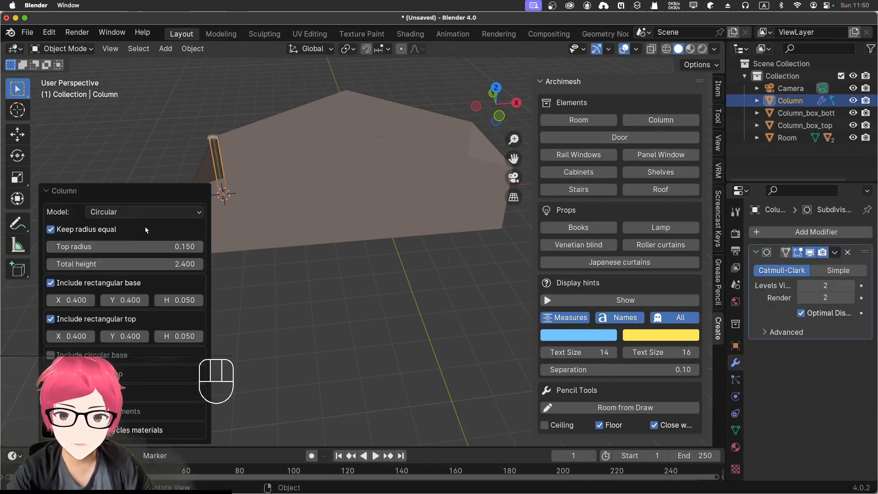
{"action": "key", "text": "g"}
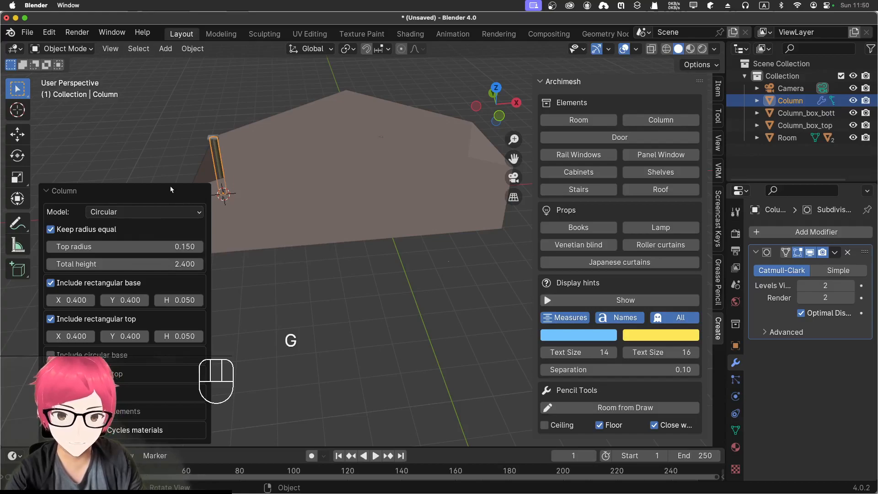
{"action": "key", "text": "y"}
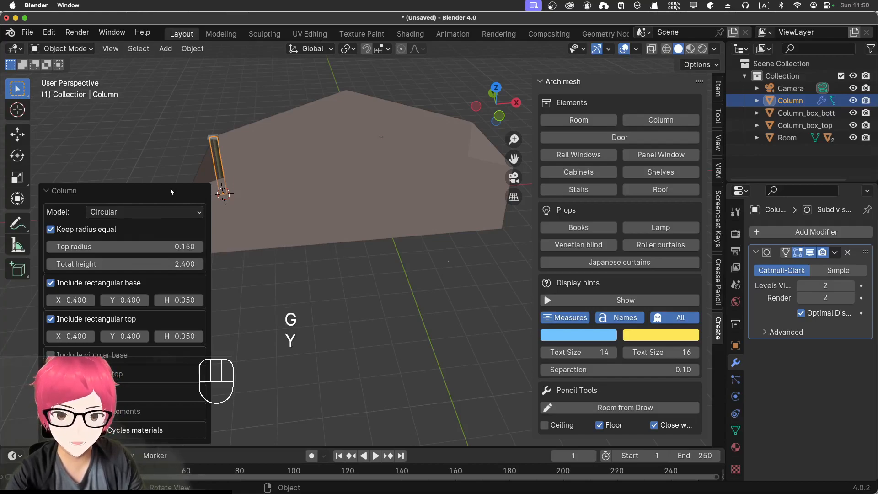
{"action": "left_click", "coordinate": [220, 167]}
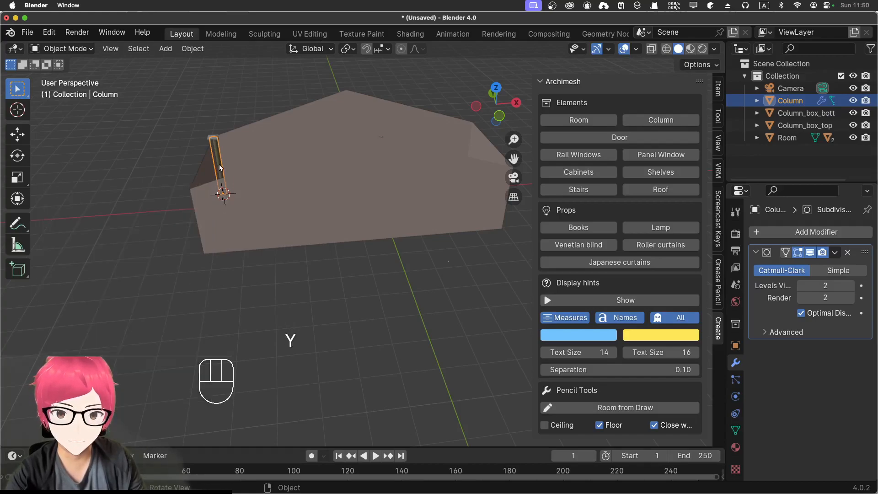
{"action": "key", "text": "super+z"}
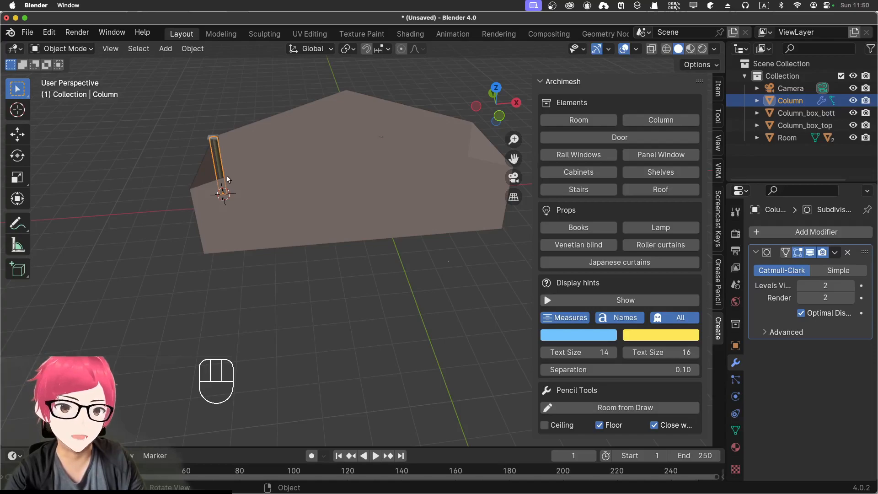
Step: Delete the new column shaft and the three-wall room with gabled long walls
{"action": "key", "text": "x"}
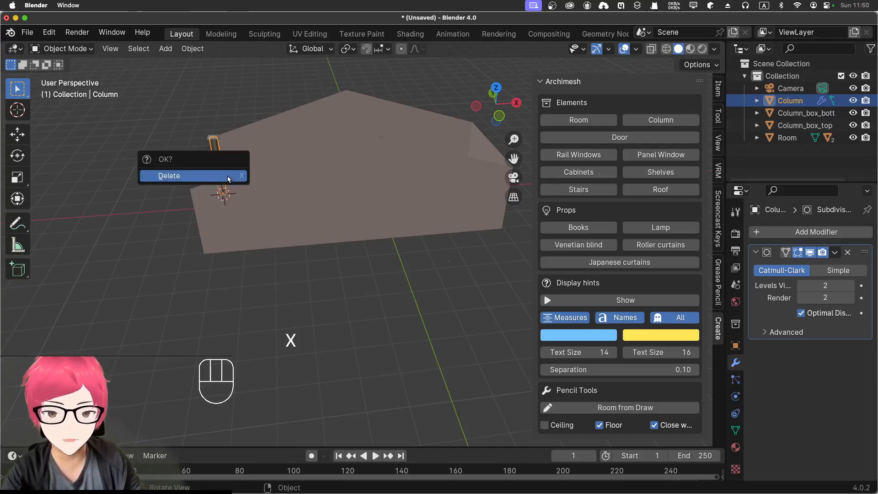
{"action": "left_click", "coordinate": [225, 179]}
{"action": "middle_click_drag", "start_coordinate": [253, 249], "coordinate": [256, 297]}
{"action": "left_click", "coordinate": [303, 234]}
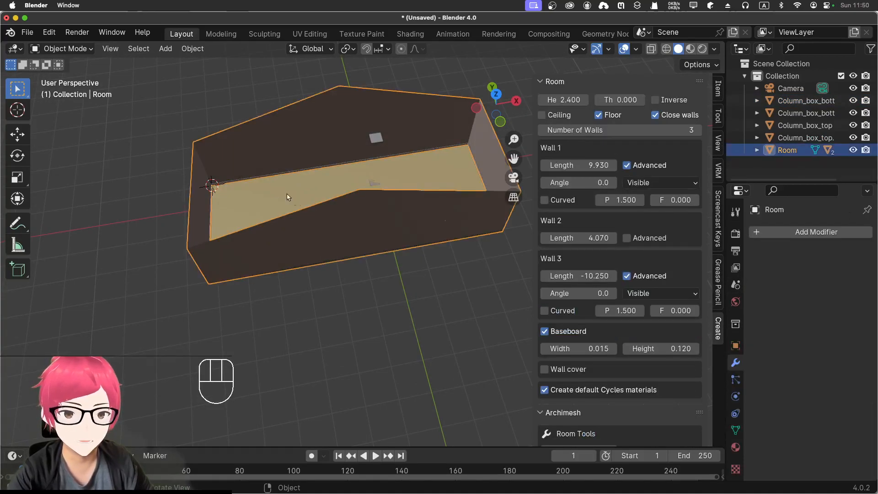
{"action": "key", "text": "z"}
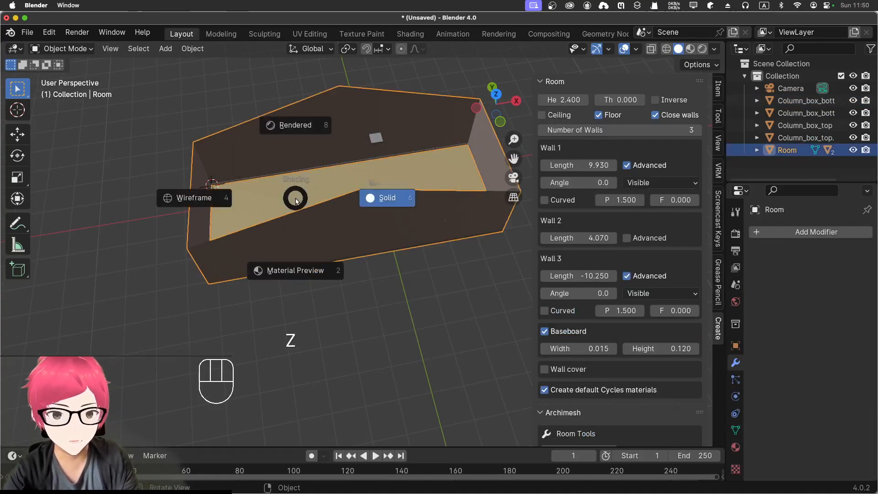
{"action": "key", "text": "x"}
{"action": "left_click", "coordinate": [296, 202]}
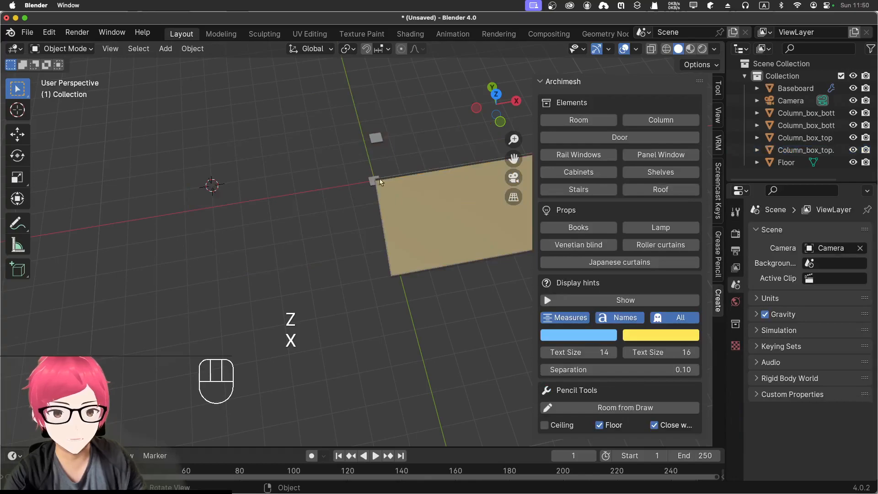
Step: Delete the leftover baseboard, floor and column base and top boxes together
{"action": "left_click_drag", "start_coordinate": [332, 145], "coordinate": [455, 274]}
{"action": "key", "text": "x"}
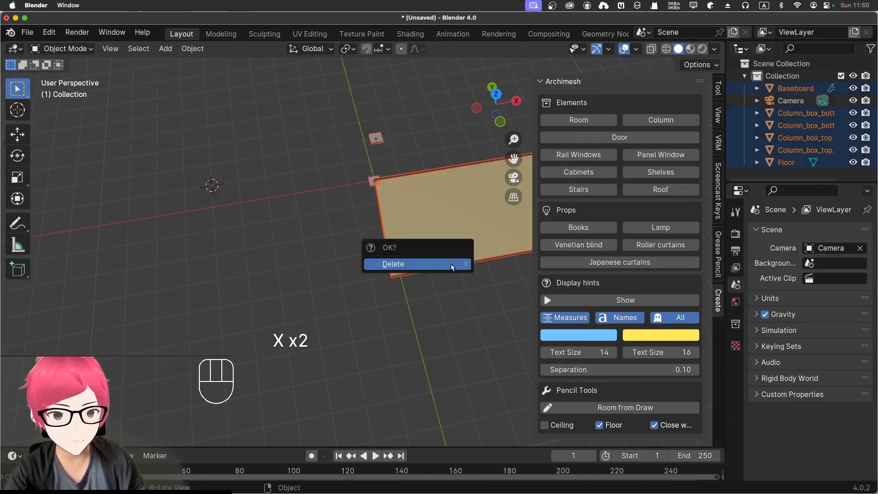
{"action": "left_click", "coordinate": [451, 267]}
{"action": "middle_click_drag", "start_coordinate": [355, 262], "coordinate": [259, 189]}
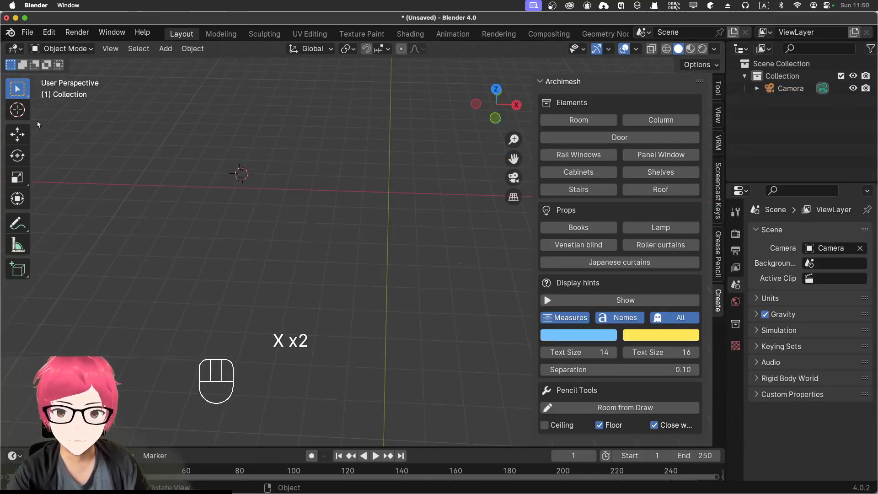
Step: Snap the 3D cursor to the world origin
{"action": "key", "text": "n"}
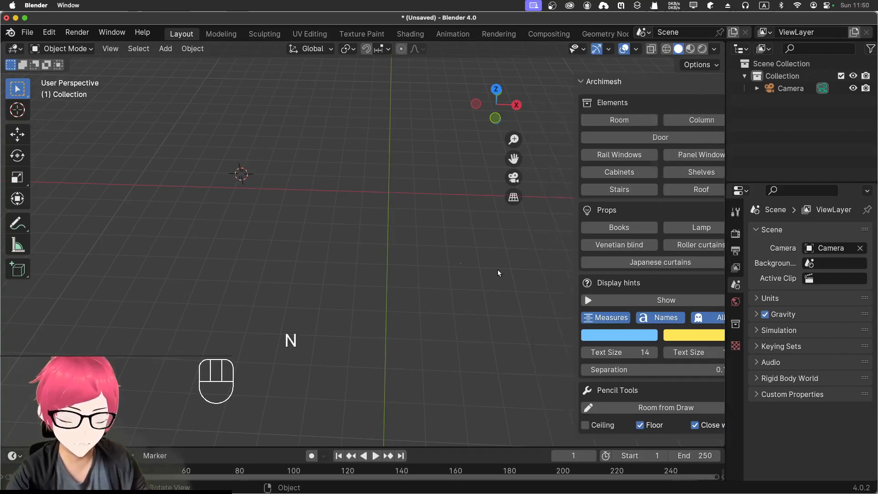
{"action": "right_click", "coordinate": [386, 197]}
{"action": "right_click", "coordinate": [384, 195]}
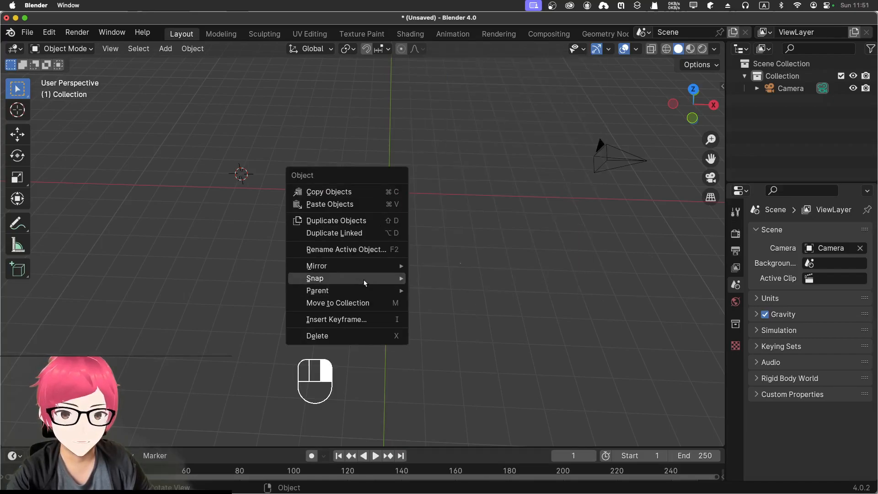
{"action": "mouse_move", "coordinate": [364, 279]}
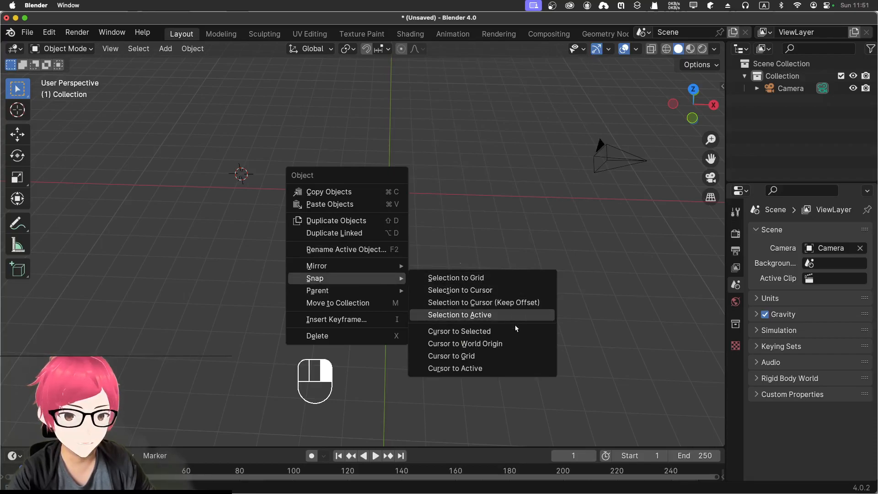
{"action": "left_click", "coordinate": [513, 343]}
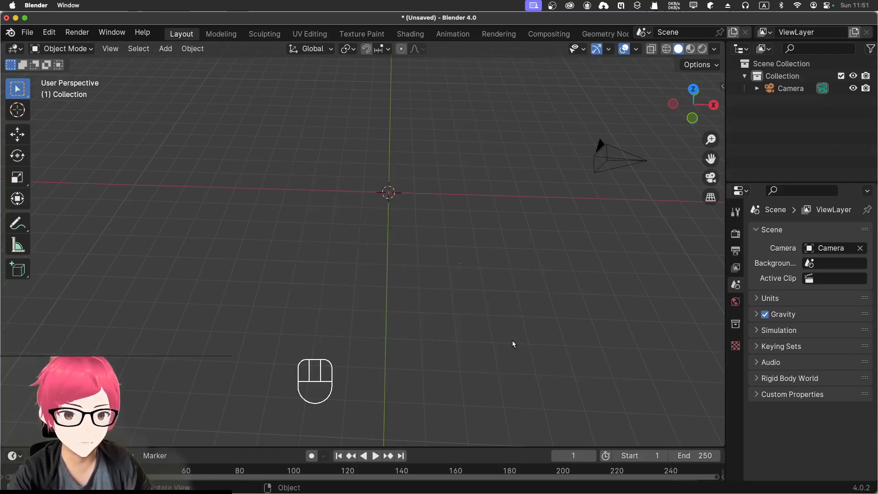
Step: Add a new Archimesh room at the world origin and set its number of walls to 4
{"action": "middle_click_drag", "start_coordinate": [412, 194], "coordinate": [406, 238]}
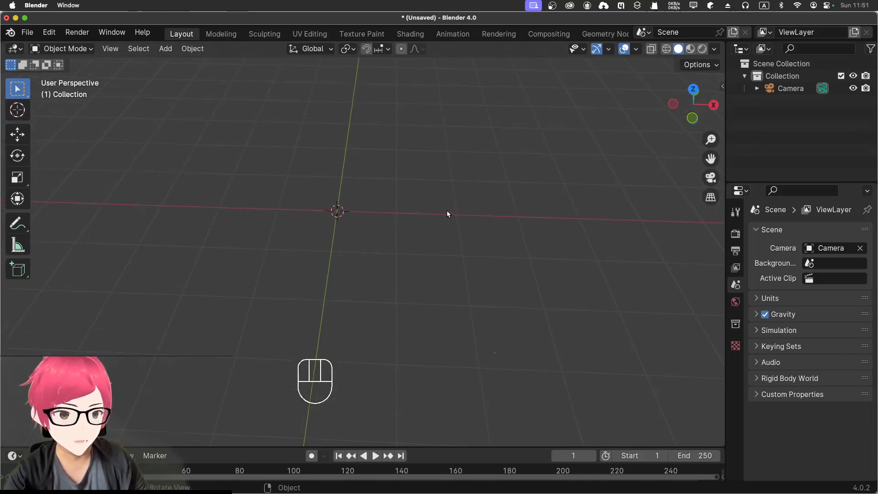
{"action": "key", "text": "n"}
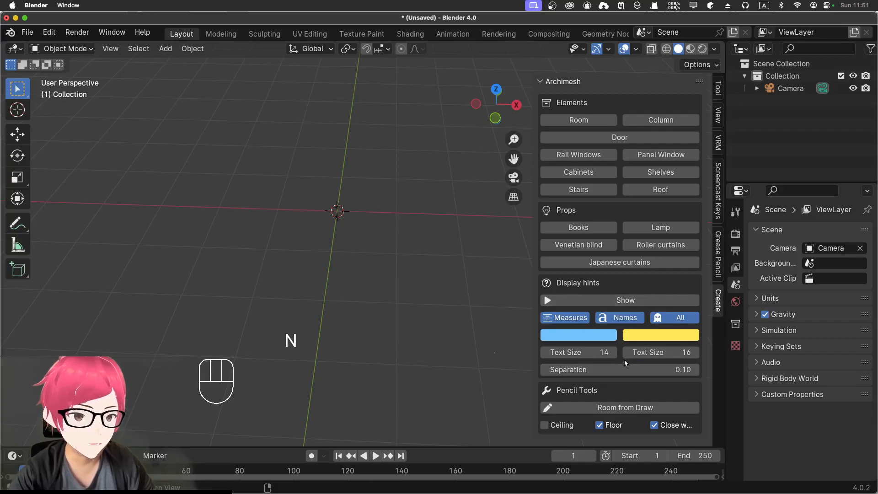
{"action": "left_click", "coordinate": [603, 120]}
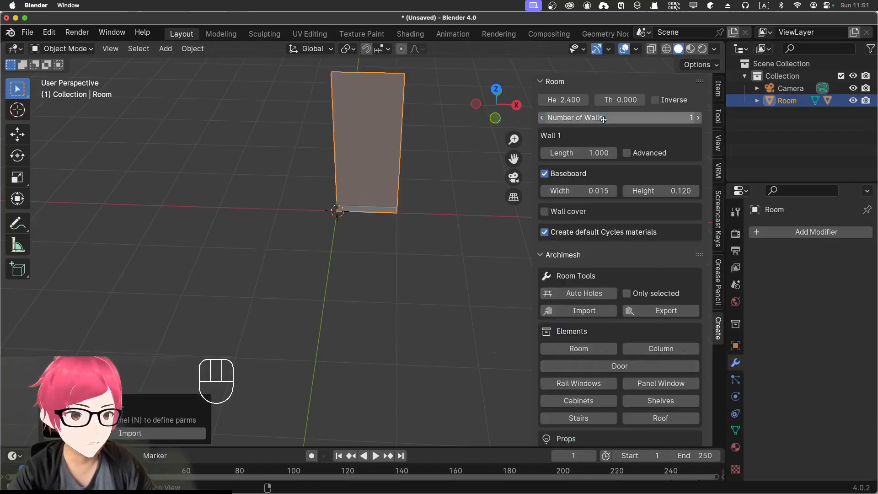
{"action": "scroll", "coordinate": [488, 199], "scroll_direction": "down", "scroll_amount": 1}
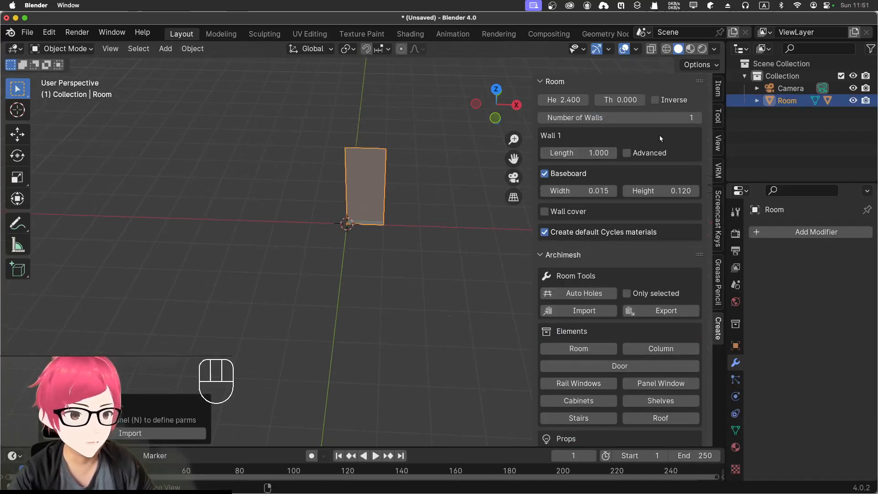
{"action": "left_click", "coordinate": [696, 118]}
{"action": "left_click", "coordinate": [696, 130]}
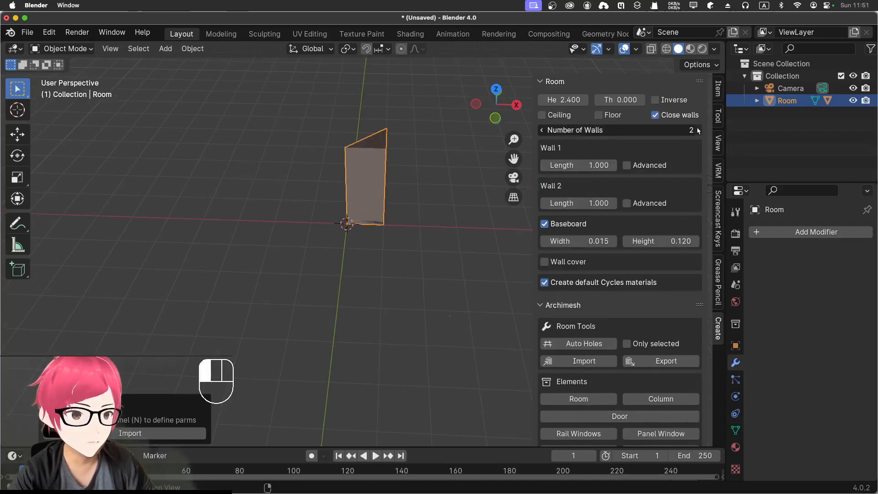
{"action": "left_click", "coordinate": [696, 130]}
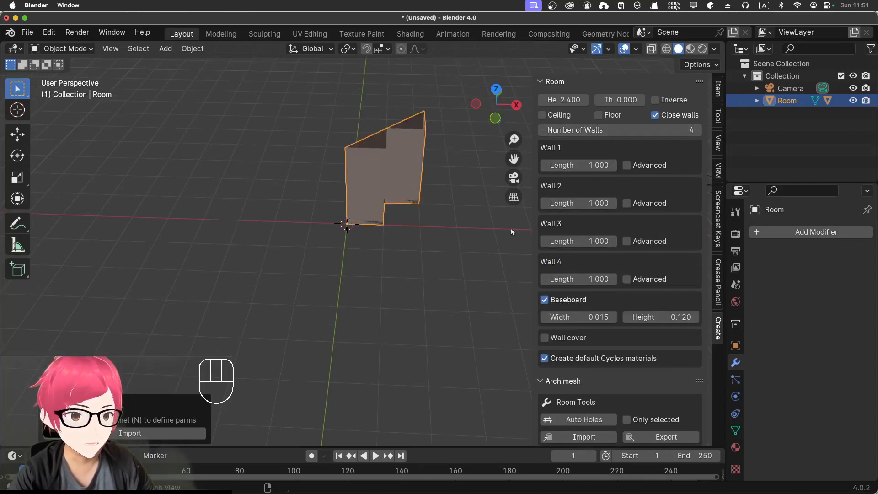
Step: Turn off Close walls for the new room and set Wall 1's length to 10
{"action": "scroll", "coordinate": [477, 203], "scroll_direction": "up", "scroll_amount": 3}
{"action": "middle_click_drag", "start_coordinate": [478, 202], "coordinate": [461, 287], "text": "shift"}
{"action": "mouse_move", "coordinate": [477, 235]}
{"action": "middle_mouse_down"}
{"action": "mouse_move", "coordinate": [467, 271]}
{"action": "mouse_move", "coordinate": [468, 247]}
{"action": "middle_mouse_up"}
{"action": "left_click", "coordinate": [655, 115]}
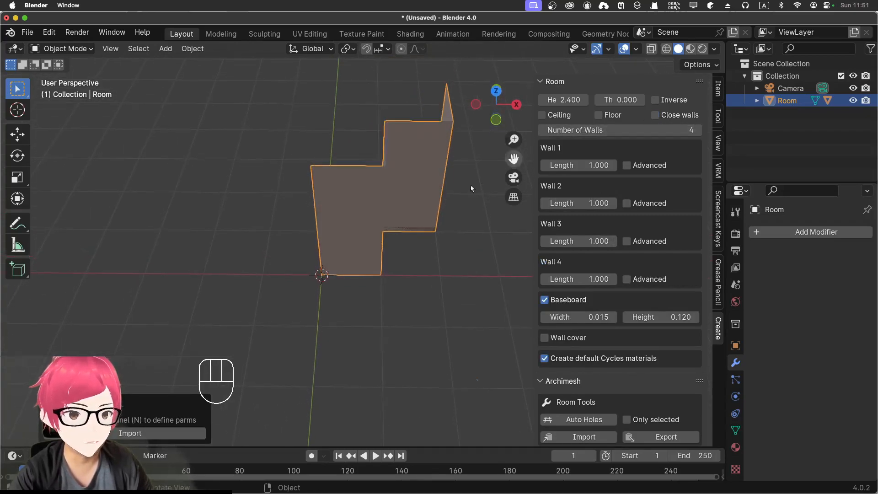
{"action": "left_click", "coordinate": [586, 164]}
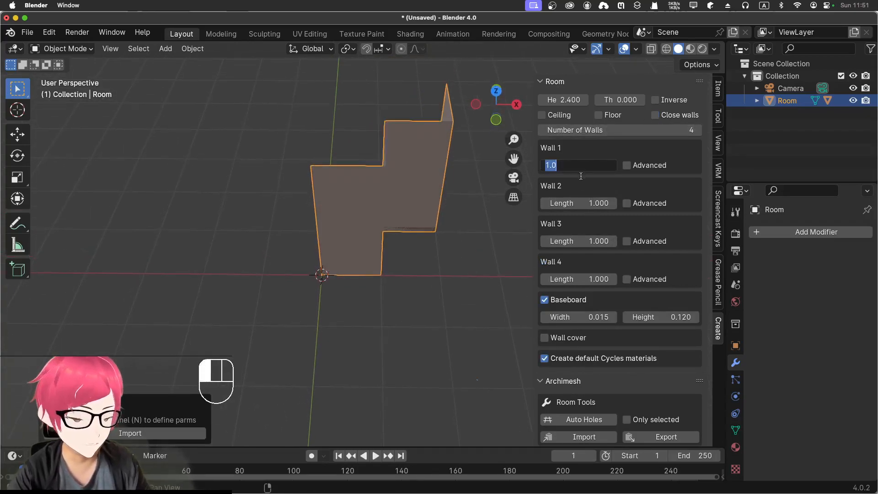
{"action": "type", "text": "10"}
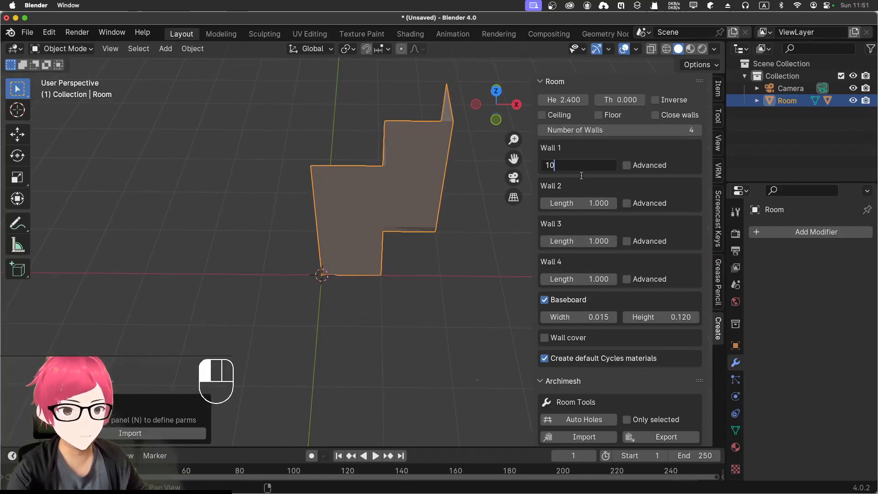
{"action": "key", "text": "Return"}
Step: Adjust Wall 2's length freehand to about -2.27 so it runs in the opposite direction
{"action": "middle_click_drag", "start_coordinate": [445, 271], "coordinate": [349, 261], "text": "shift"}
{"action": "left_click", "coordinate": [590, 202]}
{"action": "left_click", "coordinate": [686, 181]}
{"action": "left_click_drag", "start_coordinate": [597, 200], "coordinate": [540, 206]}
{"action": "middle_click_drag", "start_coordinate": [473, 261], "coordinate": [472, 235]}
{"action": "scroll", "coordinate": [471, 235], "scroll_direction": "up", "scroll_amount": 5}
{"action": "scroll", "coordinate": [625, 363], "scroll_direction": "down", "scroll_amount": 5}
{"action": "scroll", "coordinate": [642, 266], "scroll_direction": "up", "scroll_amount": 5}
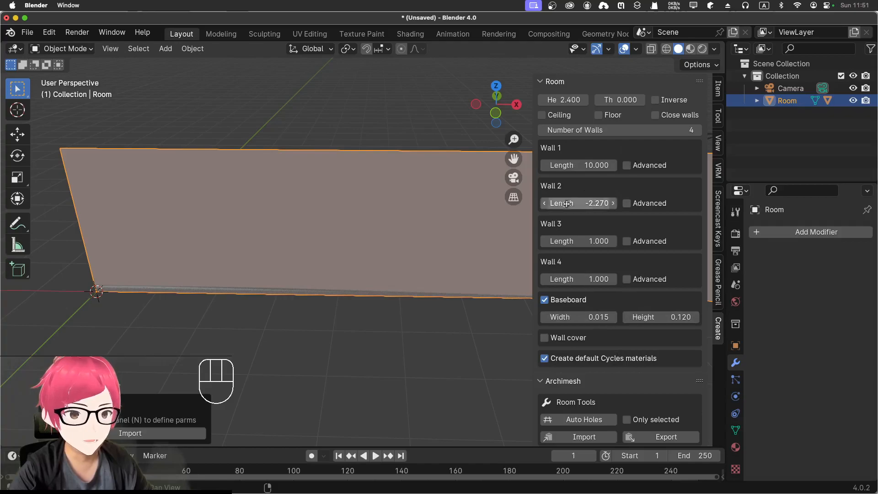
{"action": "scroll", "coordinate": [632, 350], "scroll_direction": "down", "scroll_amount": 5}
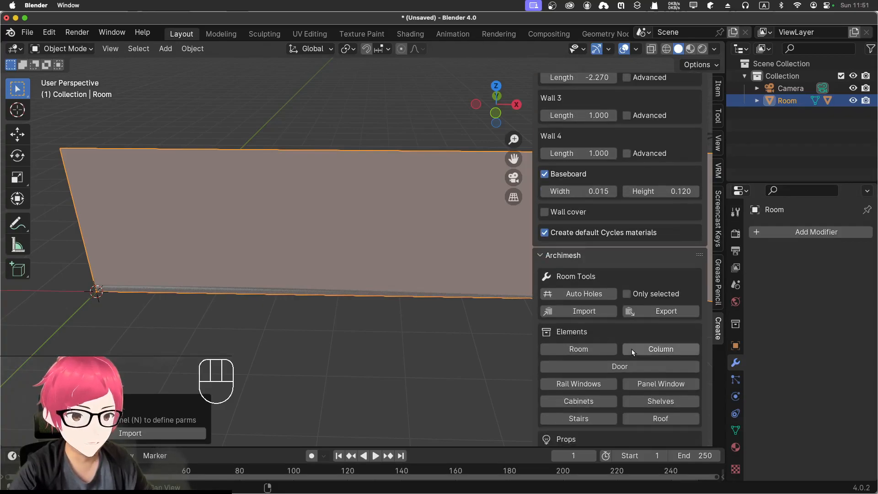
{"action": "scroll", "coordinate": [326, 297], "scroll_direction": "up", "scroll_amount": 4}
{"action": "scroll", "coordinate": [479, 252], "scroll_direction": "down", "scroll_amount": 5}
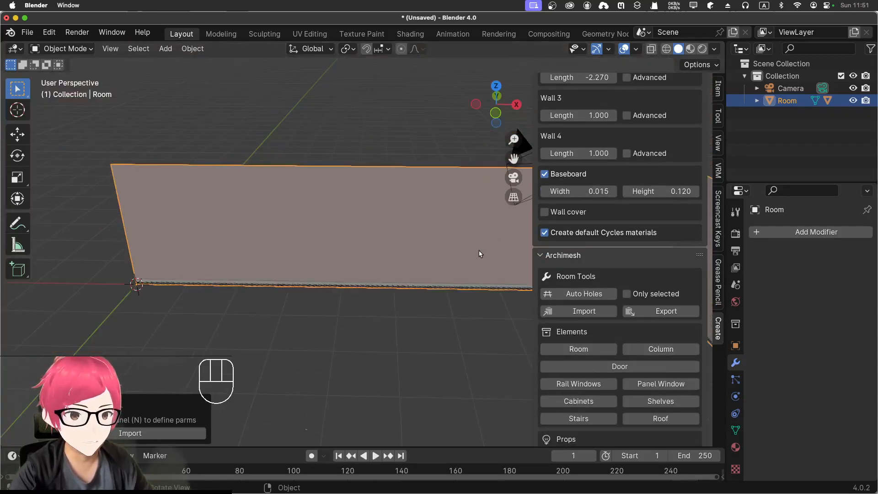
{"action": "scroll", "coordinate": [615, 207], "scroll_direction": "up", "scroll_amount": 5}
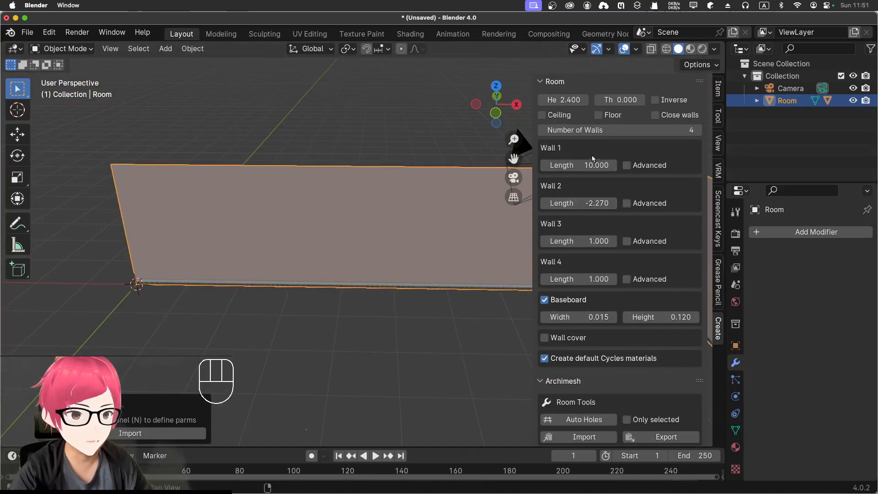
{"action": "left_click", "coordinate": [627, 166]}
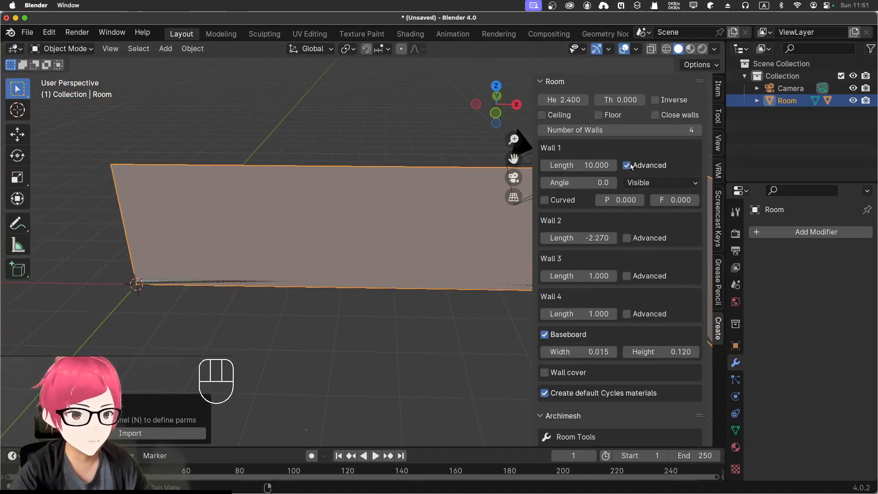
{"action": "left_click", "coordinate": [632, 167]}
Step: Set Wall 2's length to -5 and Wall 3's length to -10
{"action": "middle_click_drag", "start_coordinate": [434, 330], "coordinate": [325, 327], "text": "shift"}
{"action": "scroll", "coordinate": [480, 308], "scroll_direction": "down", "scroll_amount": 5}
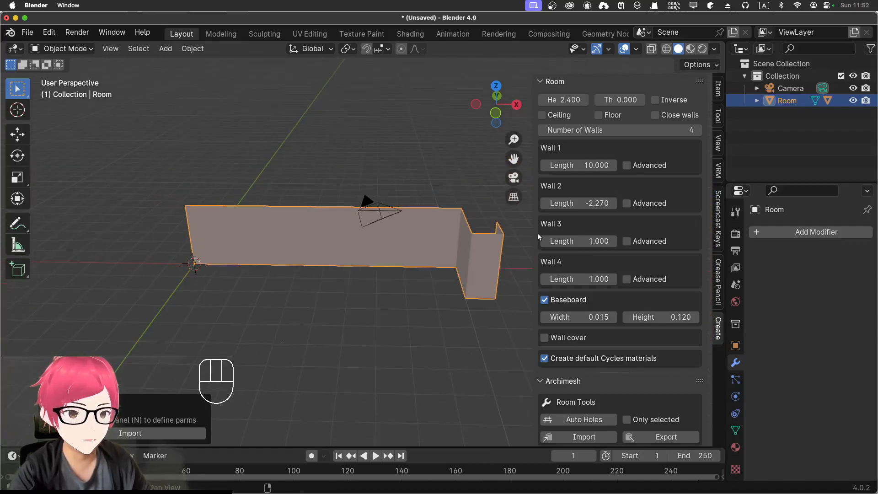
{"action": "left_click", "coordinate": [572, 203]}
{"action": "key", "text": "BackSpace"}
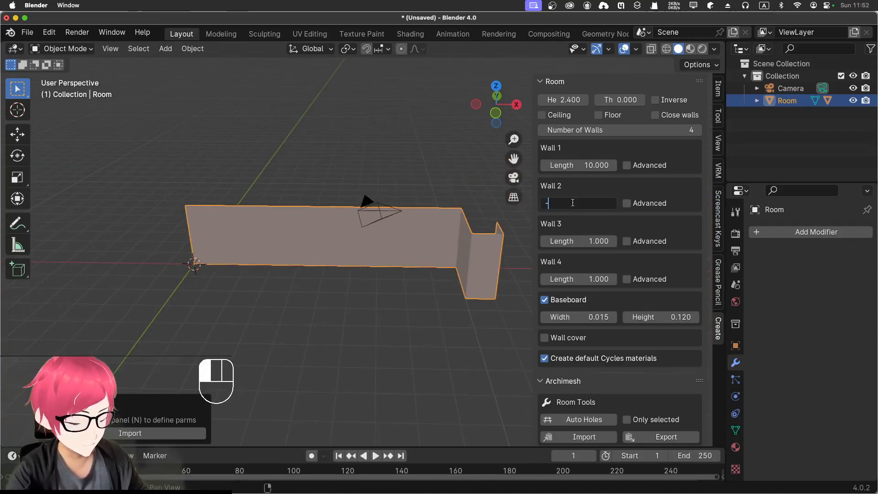
{"action": "type", "text": "-5"}
{"action": "key", "text": "Return"}
{"action": "left_click", "coordinate": [564, 236]}
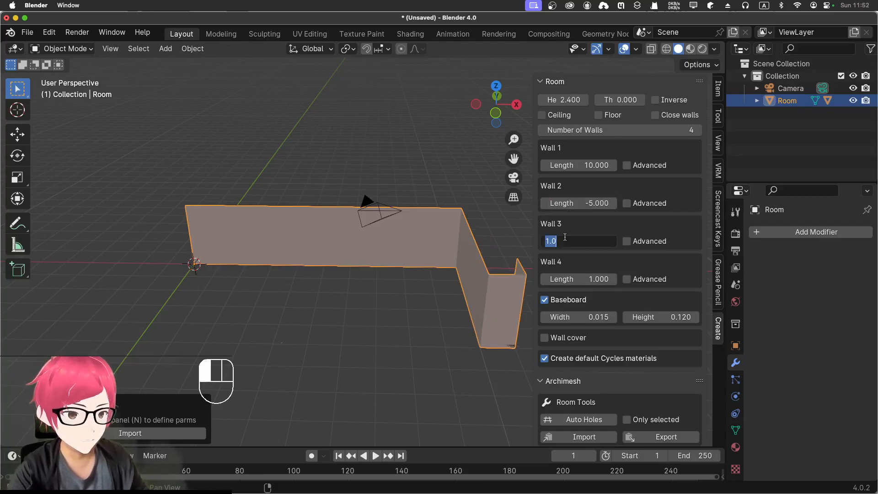
{"action": "type", "text": "-10"}
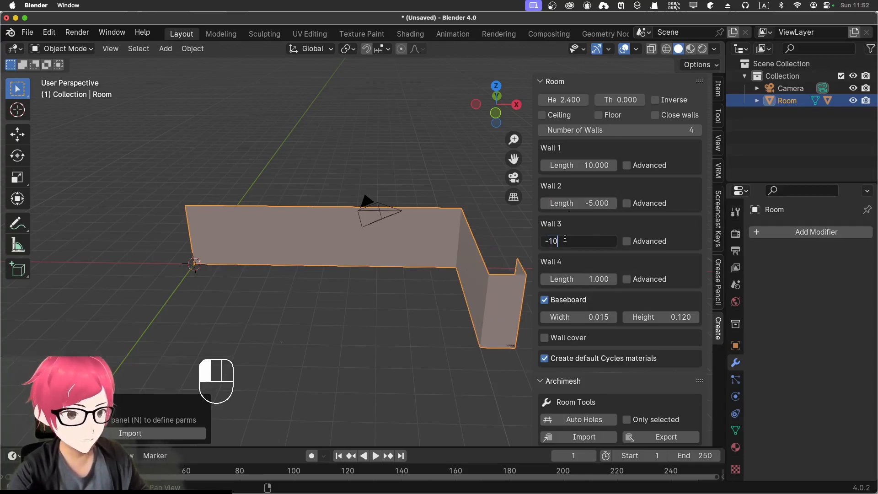
{"action": "key", "text": "Return"}
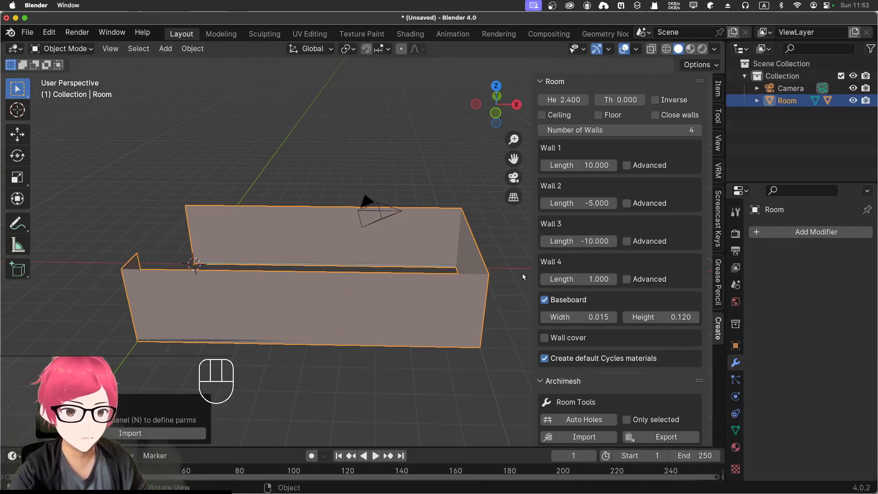
Step: Set Wall 4's length to 5 to complete the rectangular room outline
{"action": "left_click", "coordinate": [574, 280]}
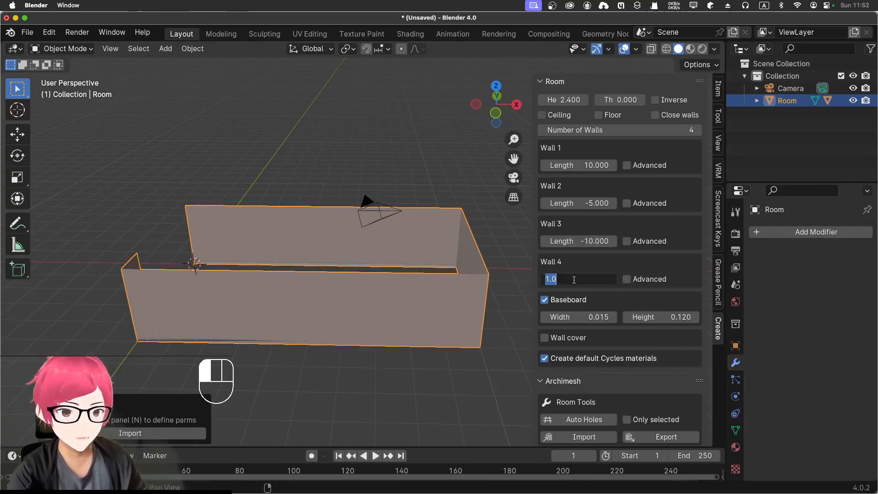
{"action": "type", "text": "5"}
{"action": "key", "text": "Return"}
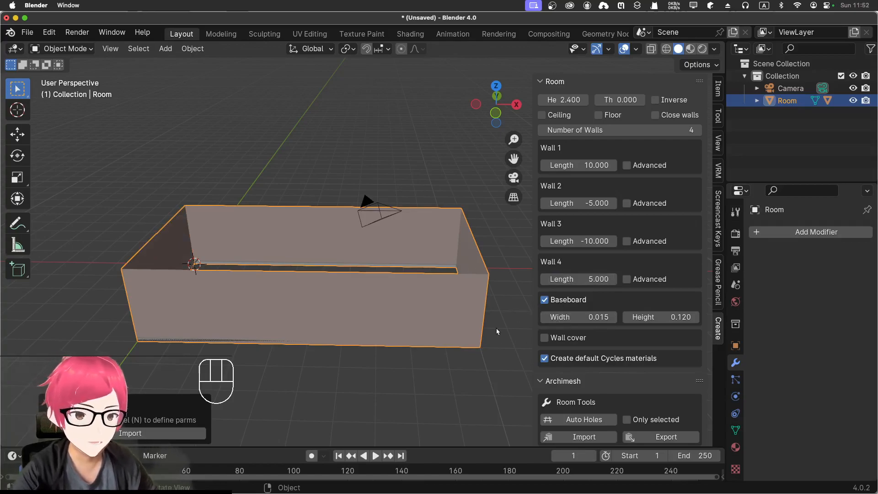
Step: Turn off Baseboard and Create default Cycles materials for the room
{"action": "left_click", "coordinate": [545, 300]}
{"action": "scroll", "coordinate": [366, 218], "scroll_direction": "up", "scroll_amount": 6}
{"action": "scroll", "coordinate": [366, 218], "scroll_direction": "down", "scroll_amount": 5}
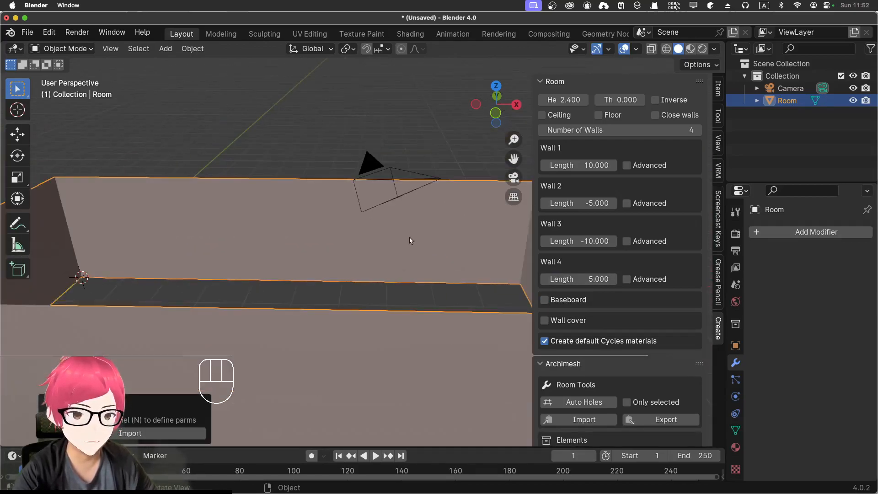
{"action": "left_click", "coordinate": [544, 340]}
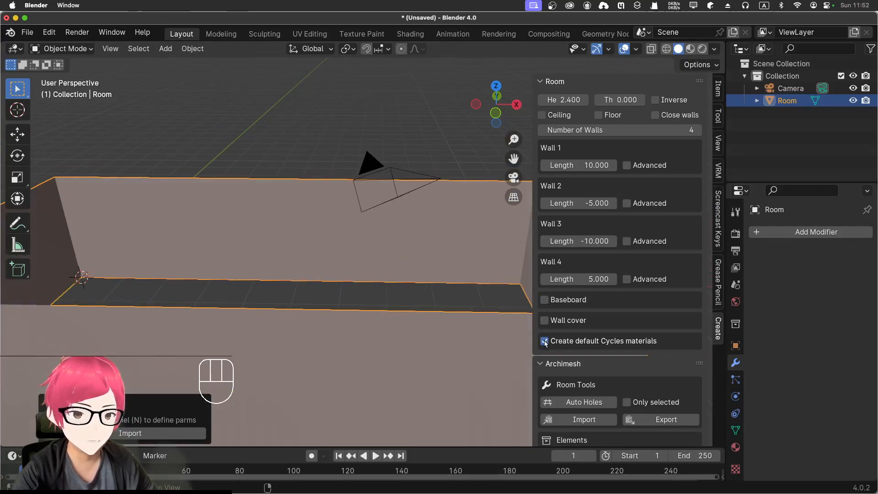
{"action": "scroll", "coordinate": [441, 303], "scroll_direction": "down", "scroll_amount": 4}
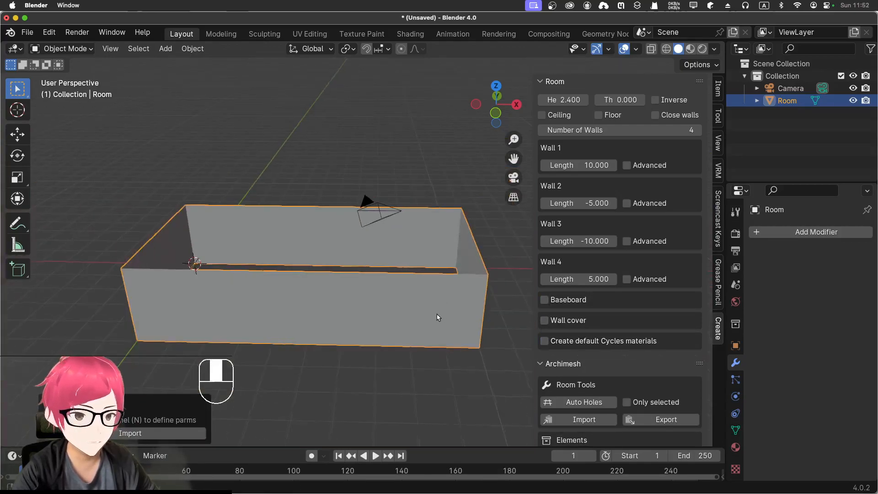
{"action": "middle_click_drag", "start_coordinate": [435, 315], "coordinate": [446, 339]}
{"action": "scroll", "coordinate": [599, 377], "scroll_direction": "down", "scroll_amount": 5}
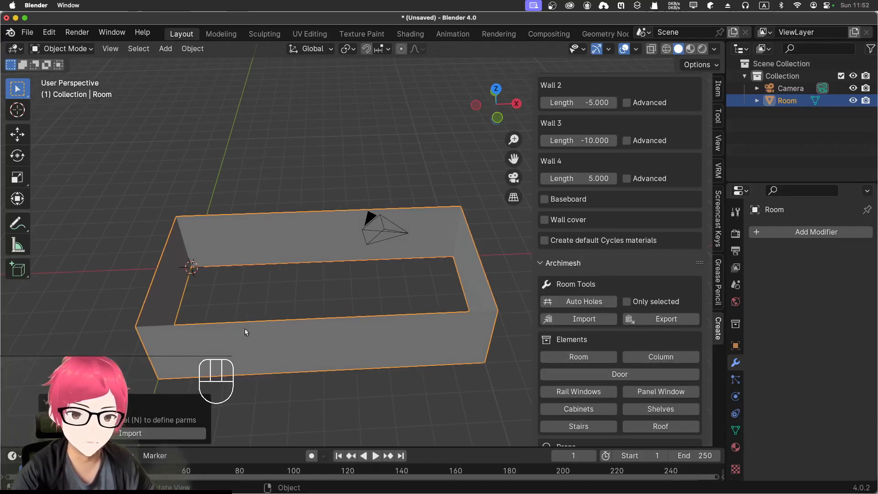
Step: Add a plane mesh at the world origin and scale it up freehand by about 12.3 as the ground
{"action": "left_click", "coordinate": [344, 299]}
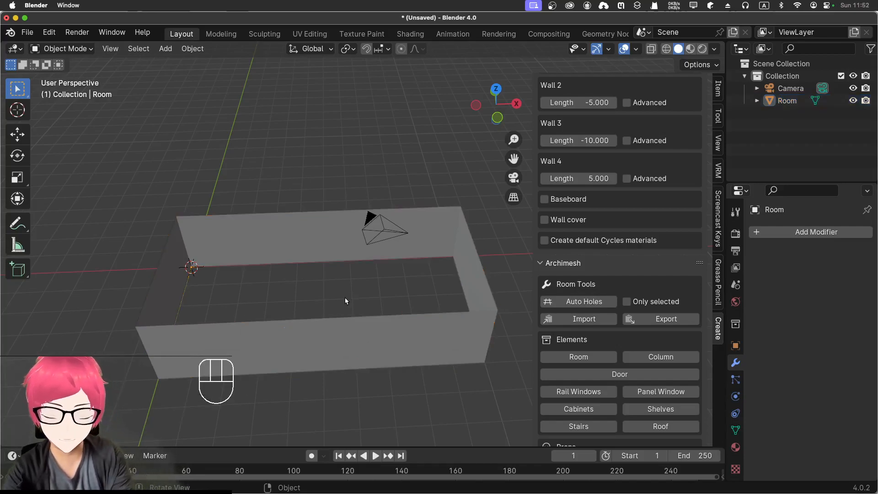
{"action": "key", "text": "shift+a"}
{"action": "mouse_move", "coordinate": [316, 256]}
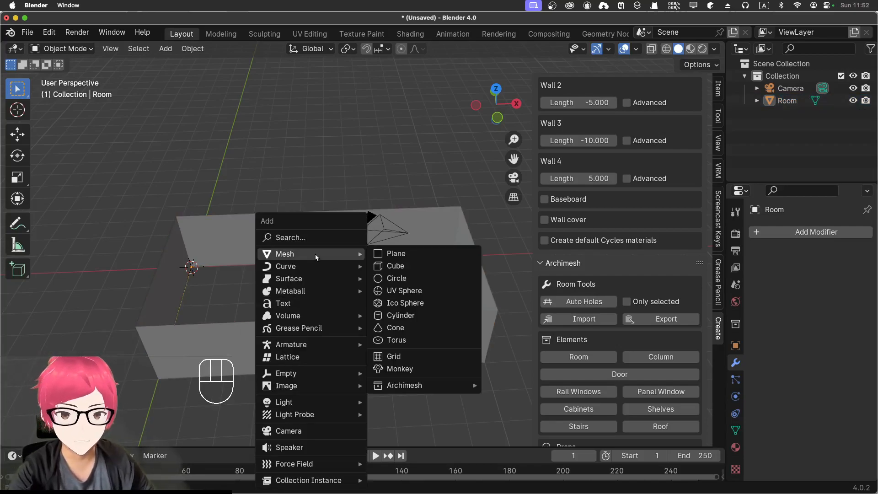
{"action": "left_click", "coordinate": [393, 254]}
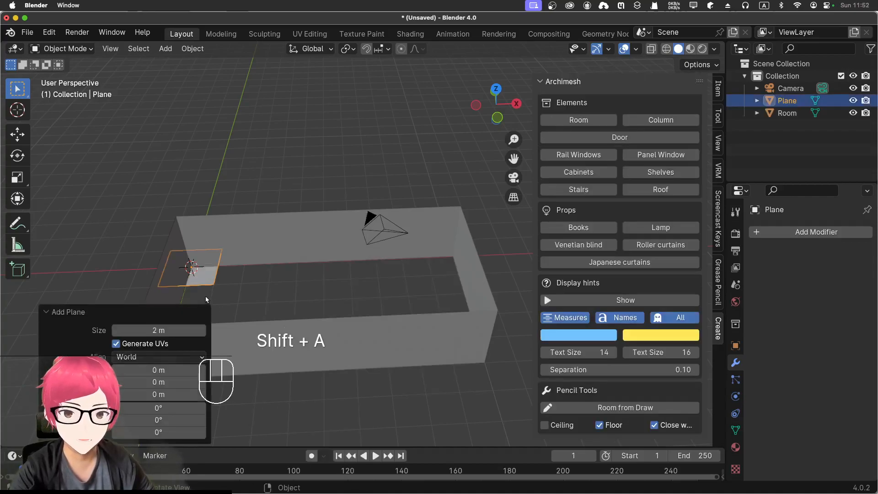
{"action": "key", "text": "s"}
{"action": "left_click", "coordinate": [537, 446]}
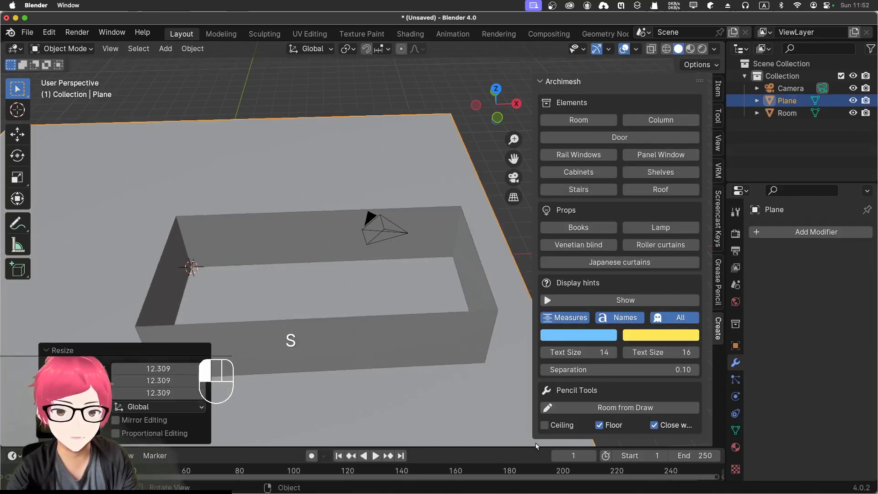
Step: Move the ground plane from the top view by about 5 m in X and -1.1 m in Y so it surrounds the room
{"action": "key", "text": "g"}
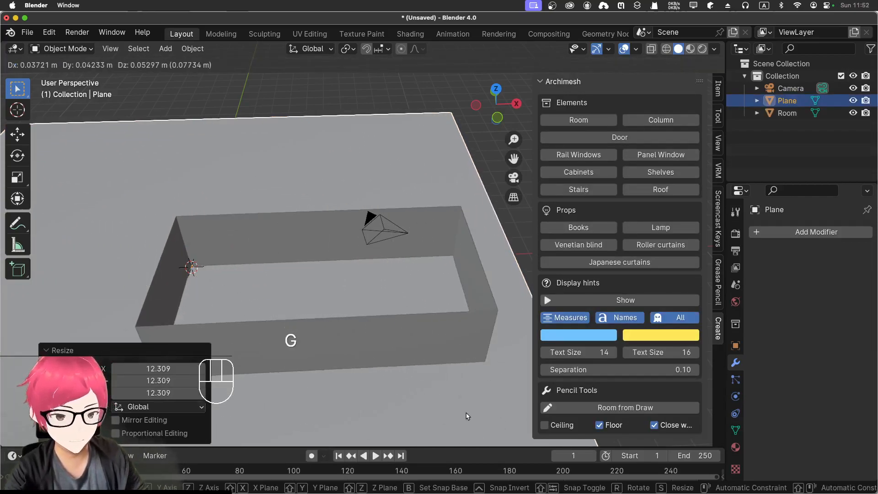
{"action": "right_click", "coordinate": [465, 413]}
{"action": "key", "text": "KP_7"}
{"action": "scroll", "coordinate": [468, 414], "scroll_direction": "down", "scroll_amount": 4}
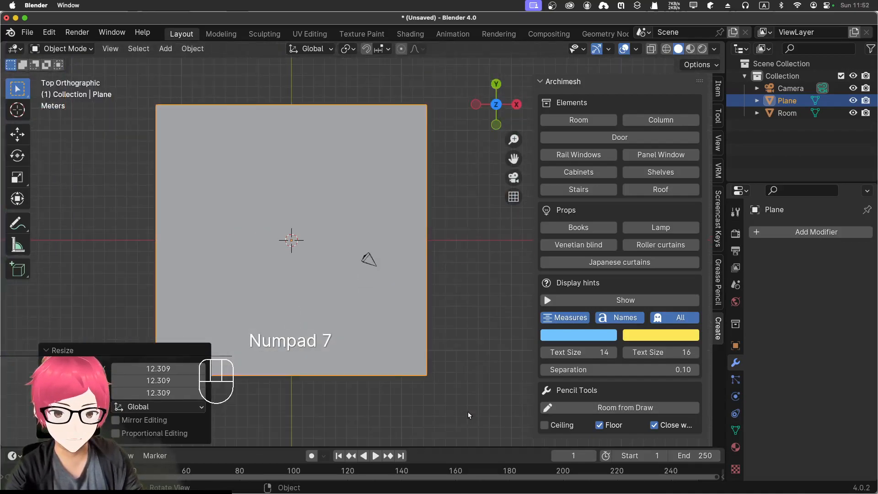
{"action": "key", "text": "g"}
{"action": "left_click", "coordinate": [522, 423]}
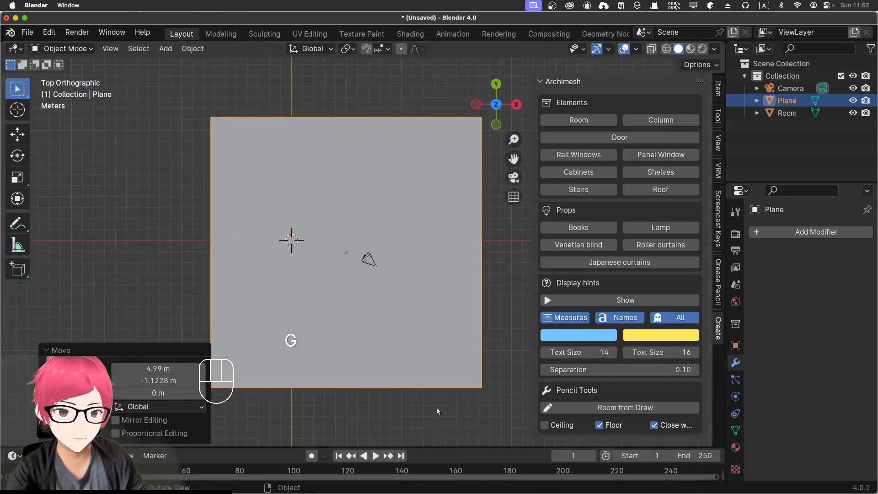
{"action": "key", "text": "KP_1"}
{"action": "middle_click_drag", "start_coordinate": [448, 220], "coordinate": [414, 306]}
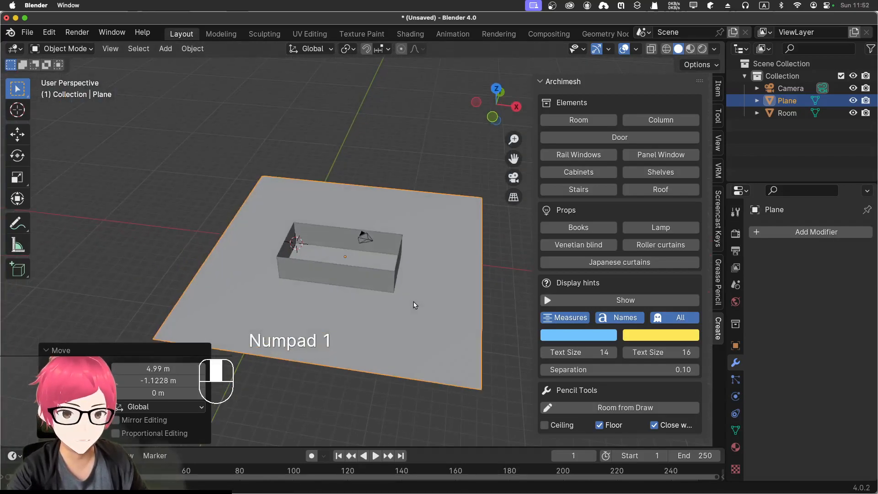
{"action": "scroll", "coordinate": [429, 251], "scroll_direction": "up", "scroll_amount": 3}
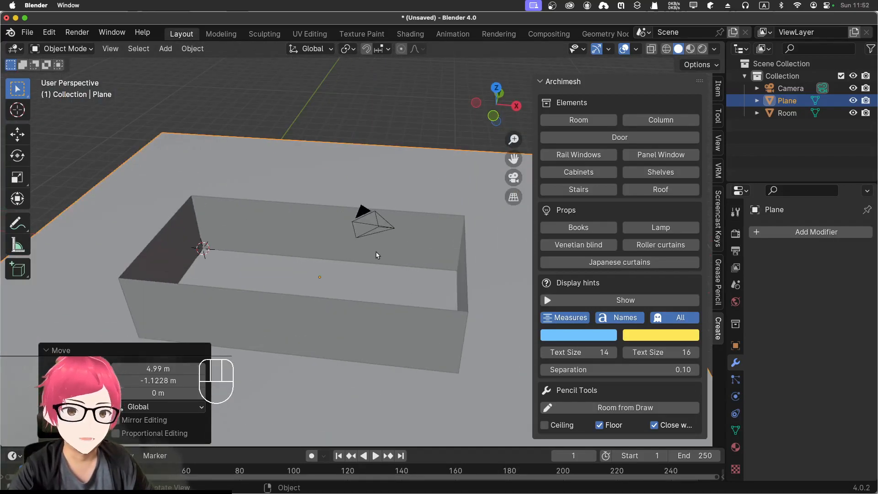
Step: Select the room and switch it to Edit Mode with its front wall's lower corners in view
{"action": "scroll", "coordinate": [379, 255], "scroll_direction": "up", "scroll_amount": 2}
{"action": "scroll", "coordinate": [375, 255], "scroll_direction": "down", "scroll_amount": 3}
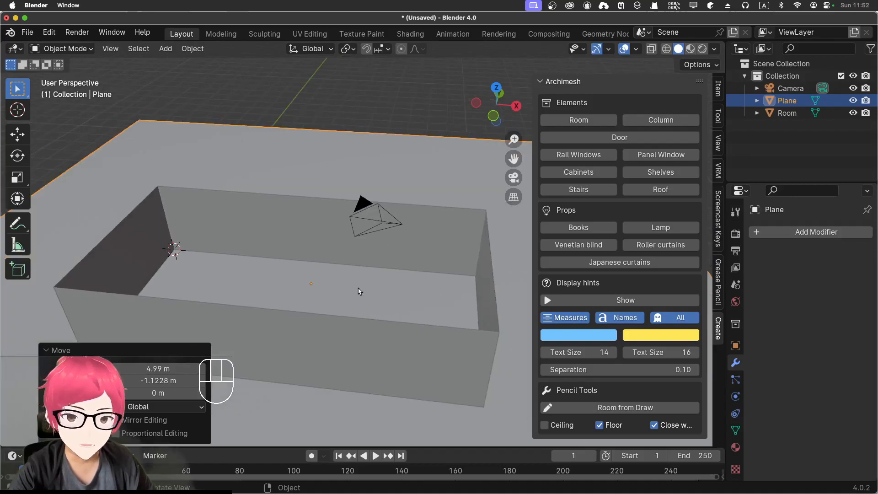
{"action": "scroll", "coordinate": [361, 289], "scroll_direction": "up", "scroll_amount": 2}
{"action": "left_click", "coordinate": [303, 355]}
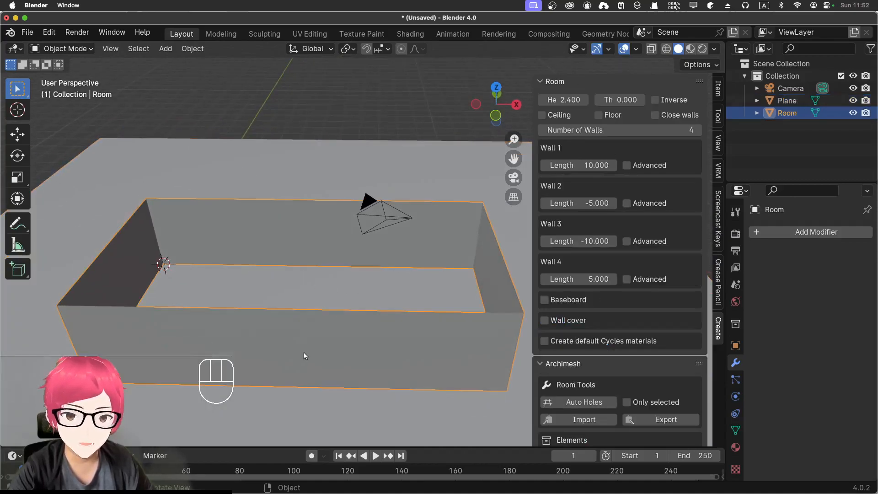
{"action": "left_click", "coordinate": [76, 49]}
{"action": "left_click", "coordinate": [51, 75]}
{"action": "middle_click_drag", "start_coordinate": [302, 306], "coordinate": [211, 262]}
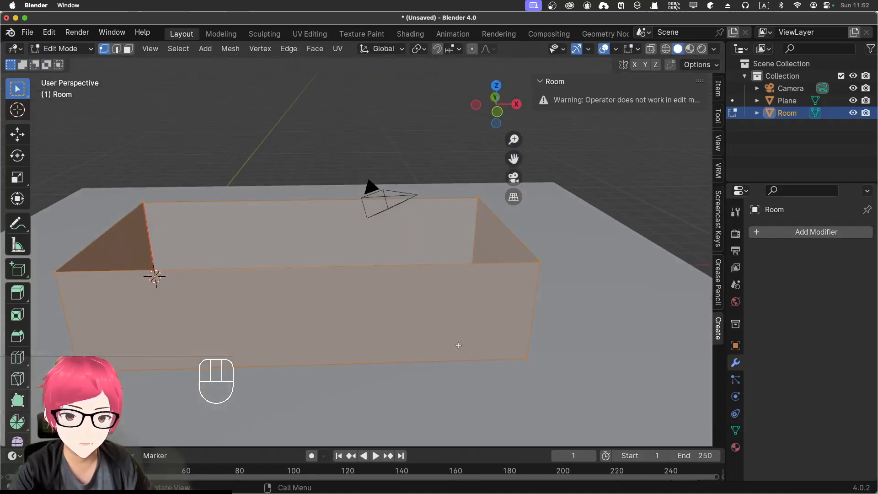
Step: Snap the 3D cursor to the bottom vertex at the right end of the room's front wall
{"action": "left_click", "coordinate": [527, 359]}
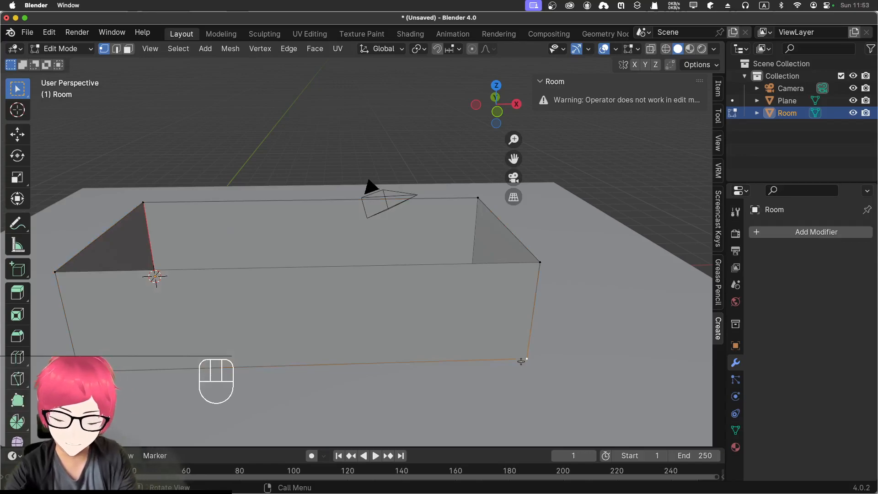
{"action": "key", "text": "shift+s"}
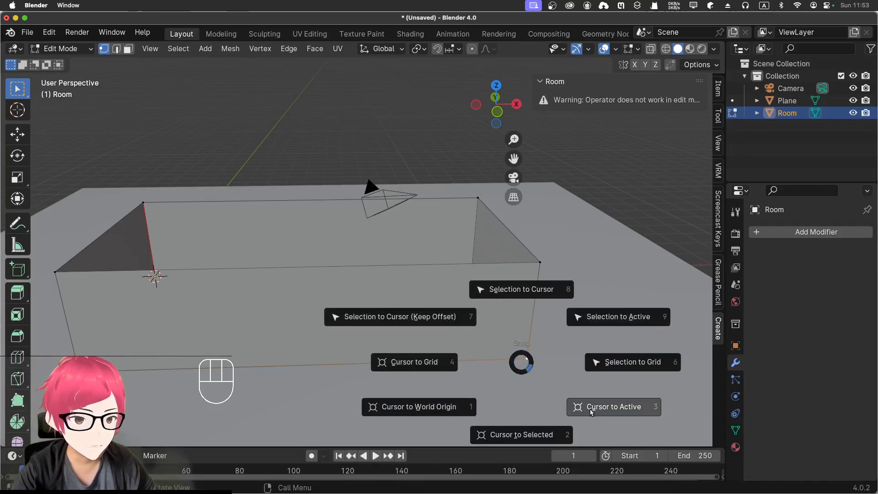
{"action": "left_click", "coordinate": [517, 431]}
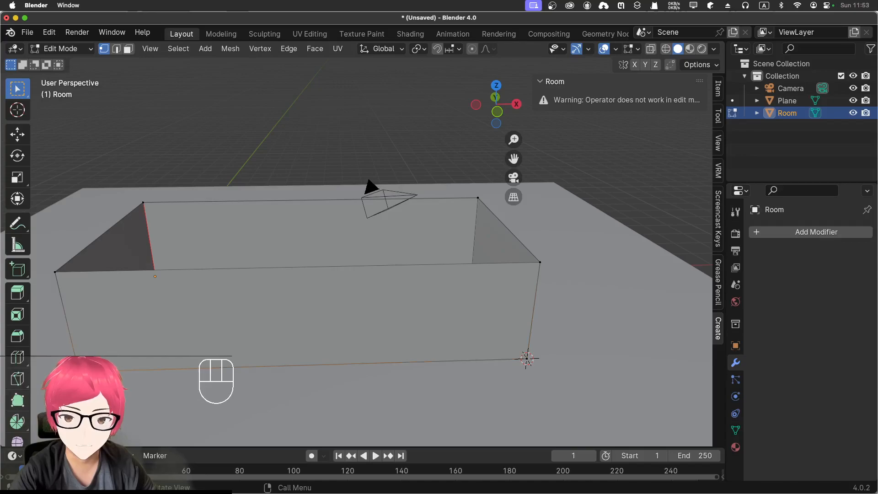
Step: Snap the 3D cursor to the bottom vertex at the left end of the room's front wall and return to Object Mode
{"action": "key", "text": "shift+s"}
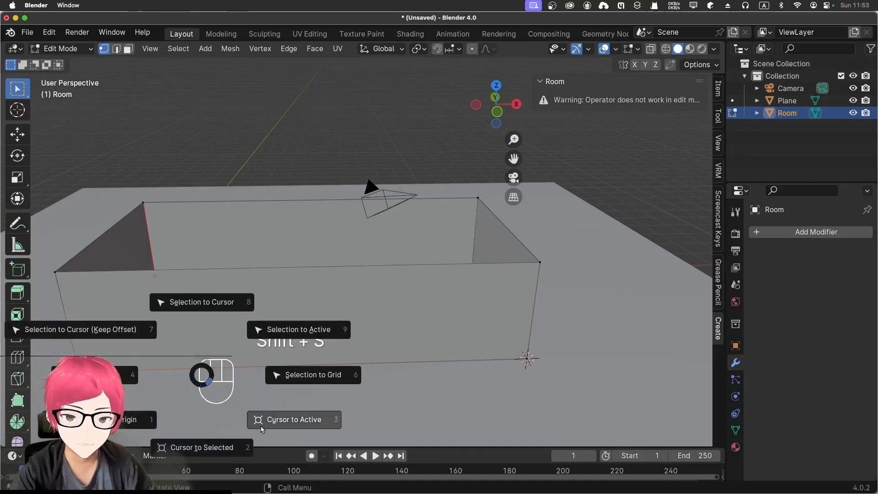
{"action": "left_click", "coordinate": [201, 440]}
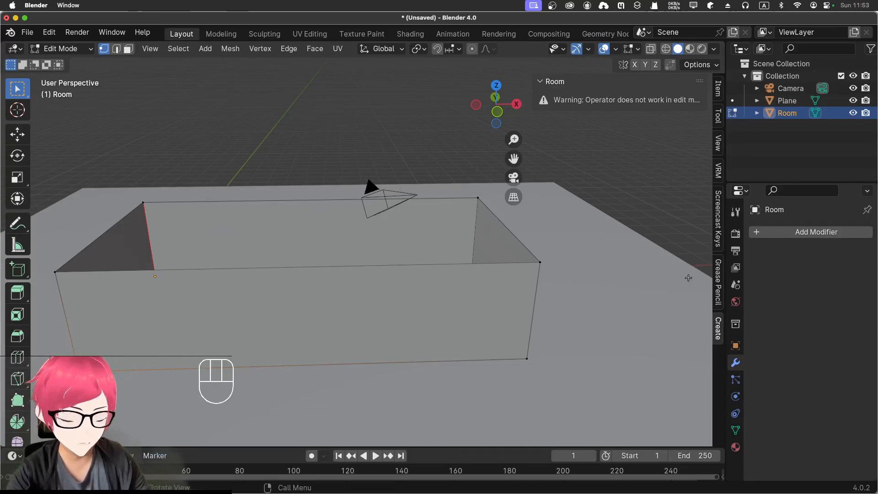
{"action": "left_click", "coordinate": [61, 48]}
{"action": "left_click", "coordinate": [66, 61]}
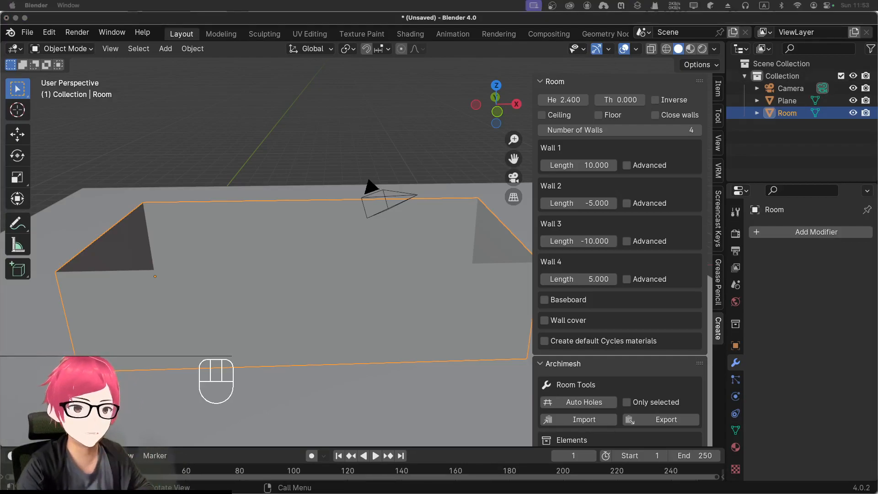
Step: Add an Archimesh column at the 3D cursor on the front wall's left corner
{"action": "scroll", "coordinate": [660, 354], "scroll_direction": "down", "scroll_amount": 5}
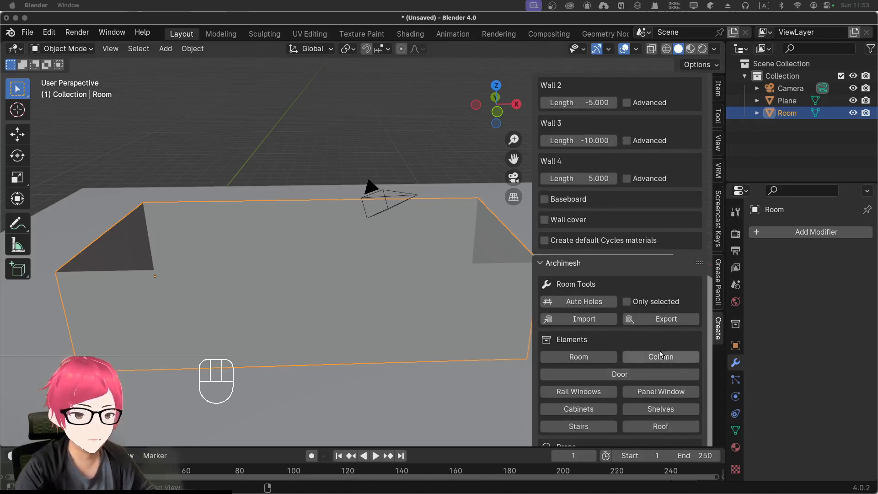
{"action": "left_click", "coordinate": [660, 356]}
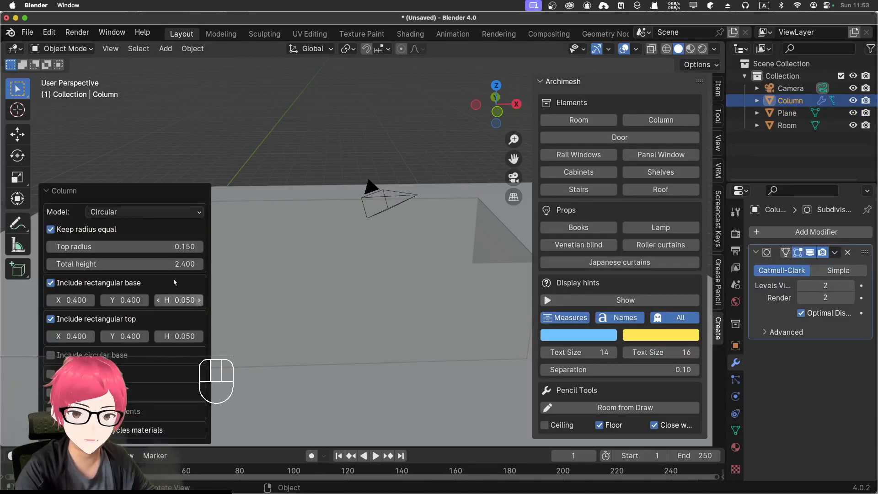
{"action": "middle_click_drag", "start_coordinate": [318, 363], "coordinate": [357, 238], "text": "shift"}
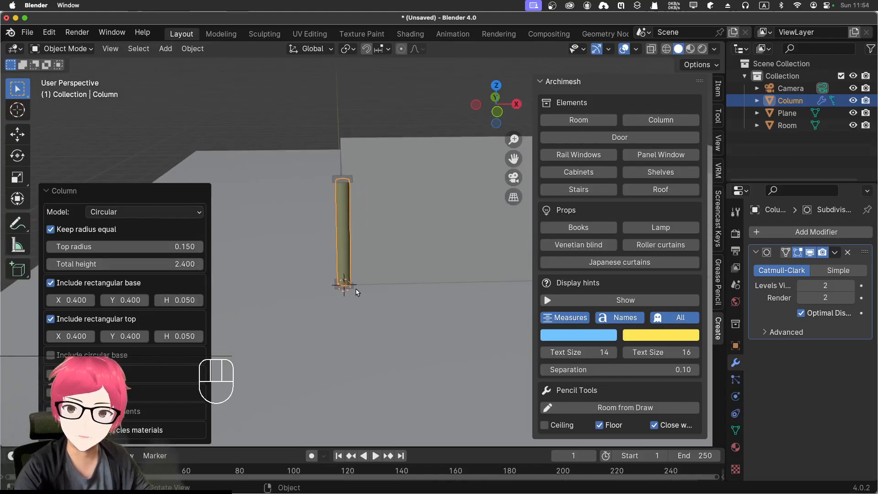
Step: Examine the new column against the front wall in the front and top views, and frame it closely from the front
{"action": "key", "text": "KP_1"}
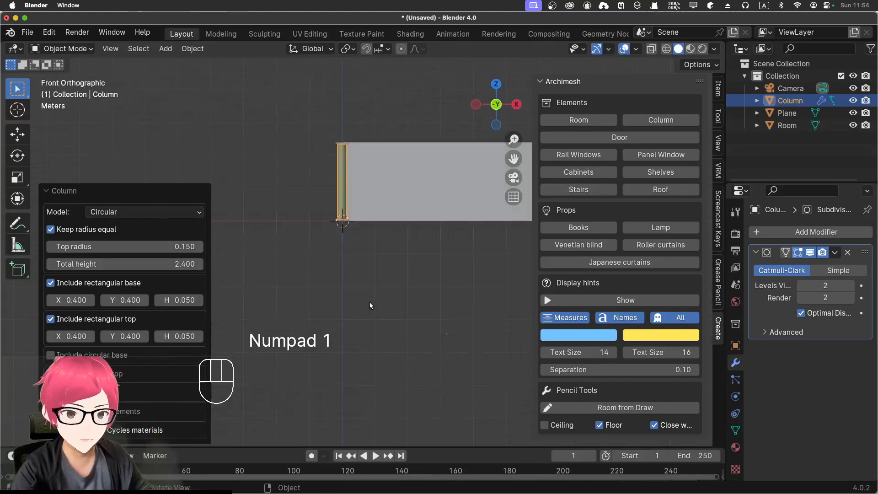
{"action": "middle_click_drag", "start_coordinate": [343, 291], "coordinate": [165, 310], "text": "shift"}
{"action": "scroll", "coordinate": [345, 288], "scroll_direction": "down", "scroll_amount": 3}
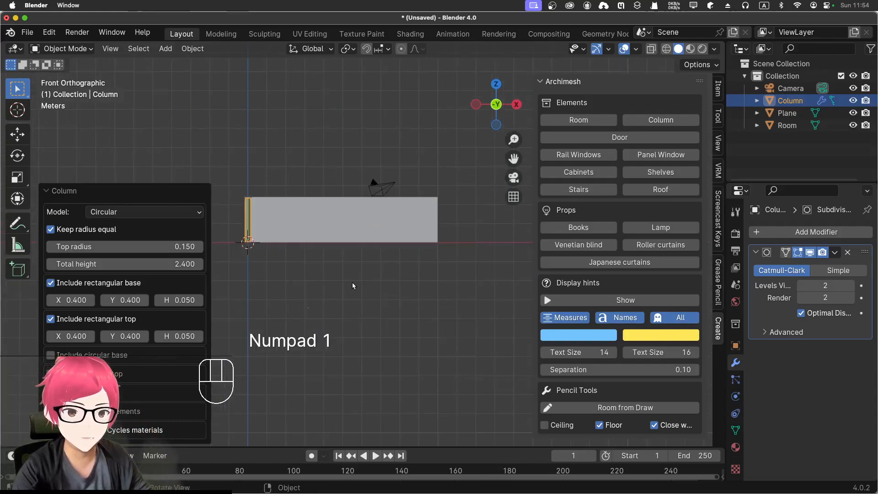
{"action": "scroll", "coordinate": [325, 293], "scroll_direction": "up", "scroll_amount": 1}
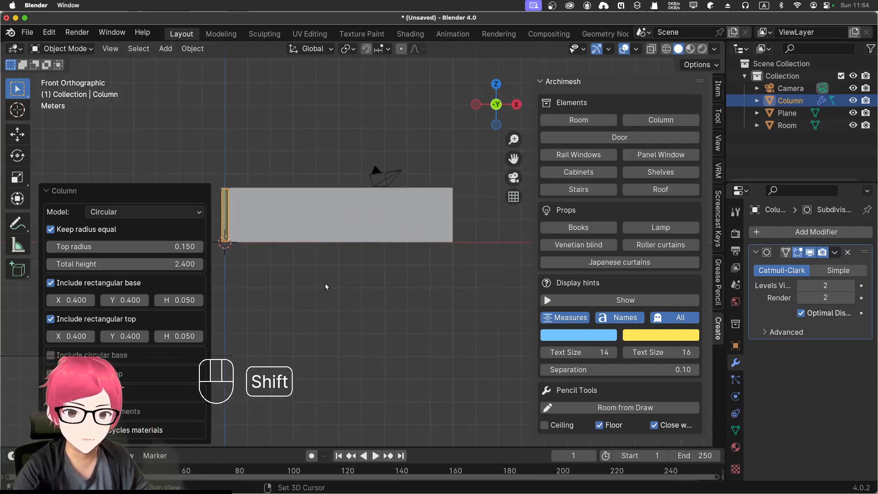
{"action": "middle_click_drag", "start_coordinate": [325, 283], "coordinate": [354, 276], "text": "shift"}
{"action": "scroll", "coordinate": [355, 280], "scroll_direction": "up", "scroll_amount": 4}
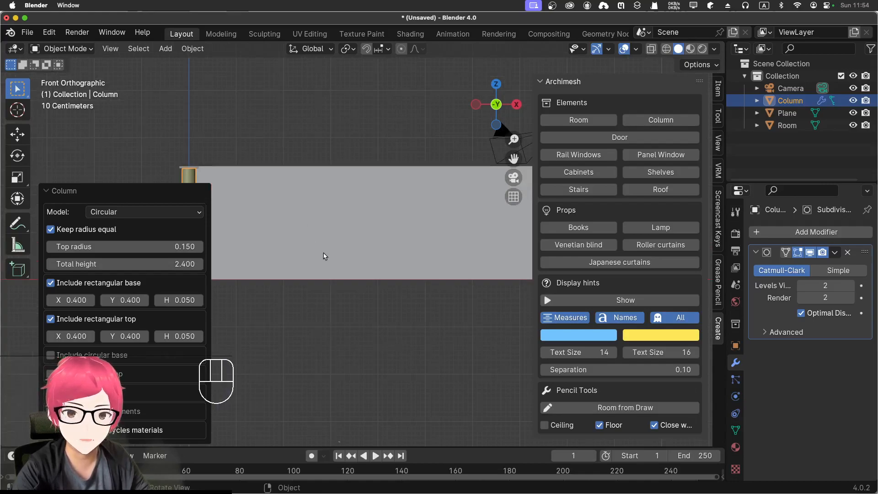
{"action": "scroll", "coordinate": [324, 253], "scroll_direction": "down", "scroll_amount": 1}
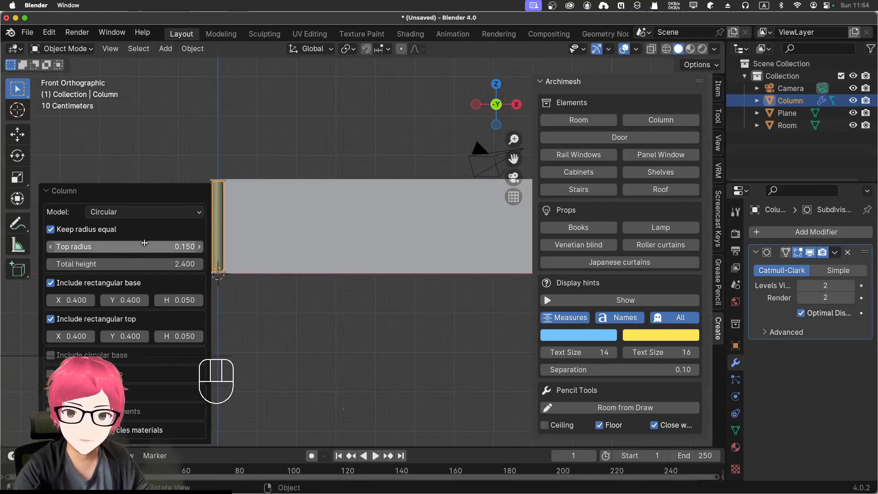
{"action": "middle_click_drag", "start_coordinate": [270, 314], "coordinate": [302, 305], "text": "shift"}
{"action": "key", "text": "KP_7"}
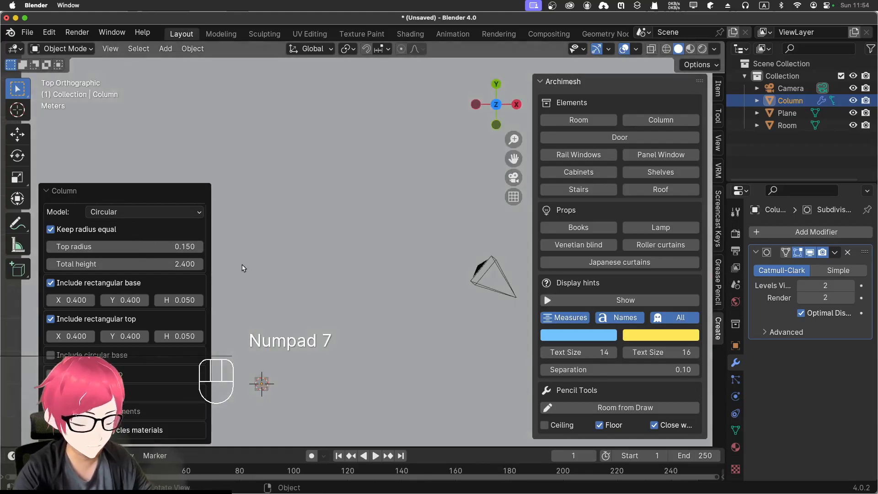
{"action": "key", "text": "KP_1"}
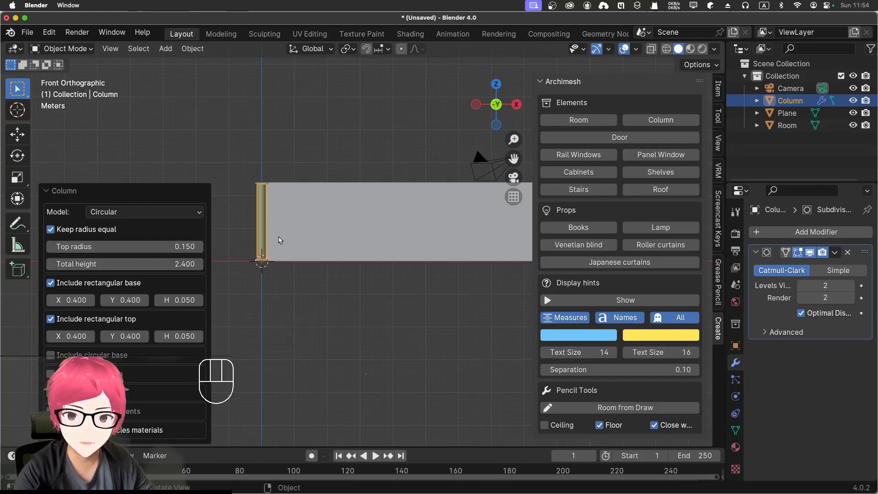
{"action": "key", "text": "KP_Decimal"}
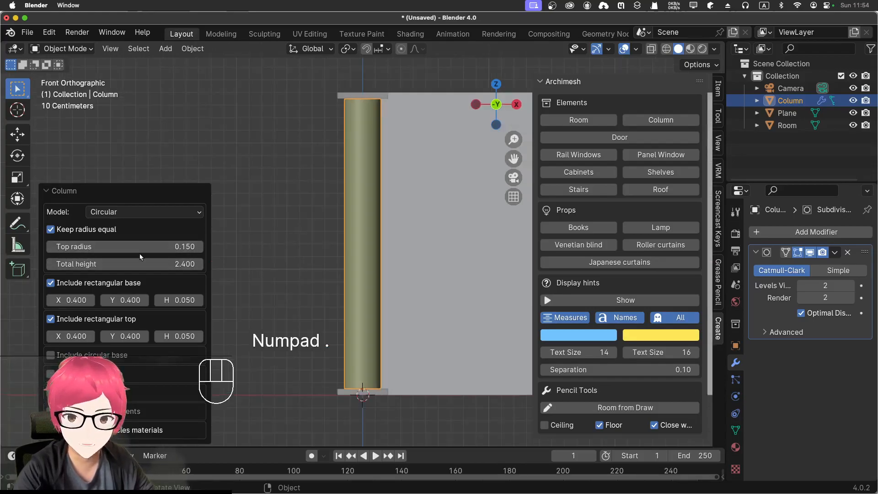
Step: Set the circular column's top radius to 0.21
{"action": "mouse_move", "coordinate": [143, 247]}
{"action": "left_mouse_down"}
{"action": "mouse_move", "coordinate": [160, 247]}
{"action": "mouse_move", "coordinate": [148, 247]}
{"action": "left_mouse_up"}
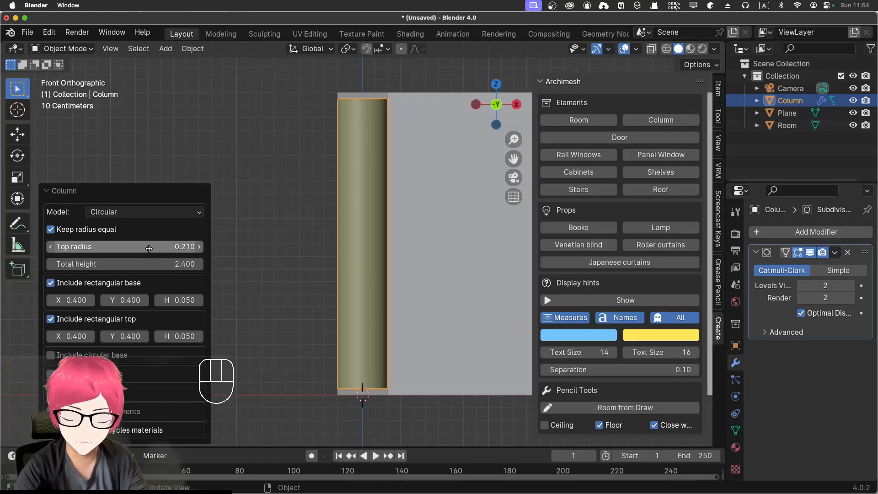
{"action": "key", "text": "super+z"}
{"action": "key", "text": "shift+super+z"}
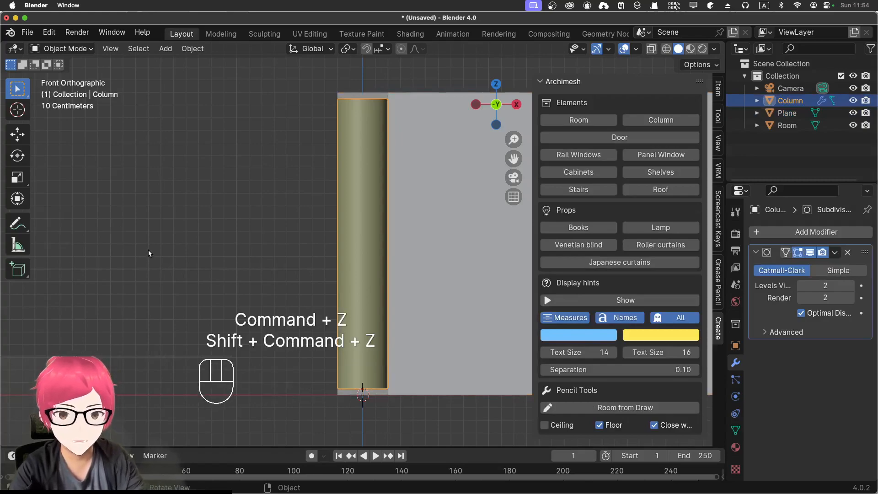
Step: Try to bring back the adjustable creation settings for the selected column
{"action": "left_click", "coordinate": [284, 299]}
{"action": "left_click", "coordinate": [366, 296]}
{"action": "key", "text": "F8"}
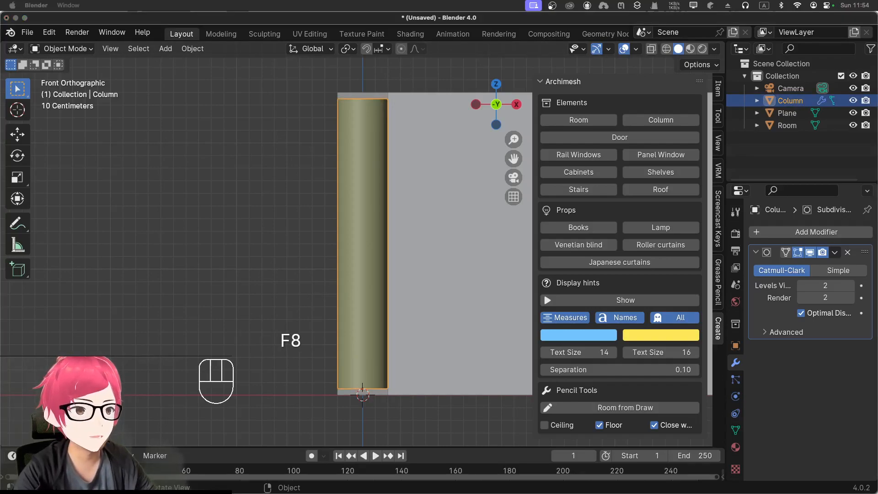
{"action": "left_click", "coordinate": [266, 182]}
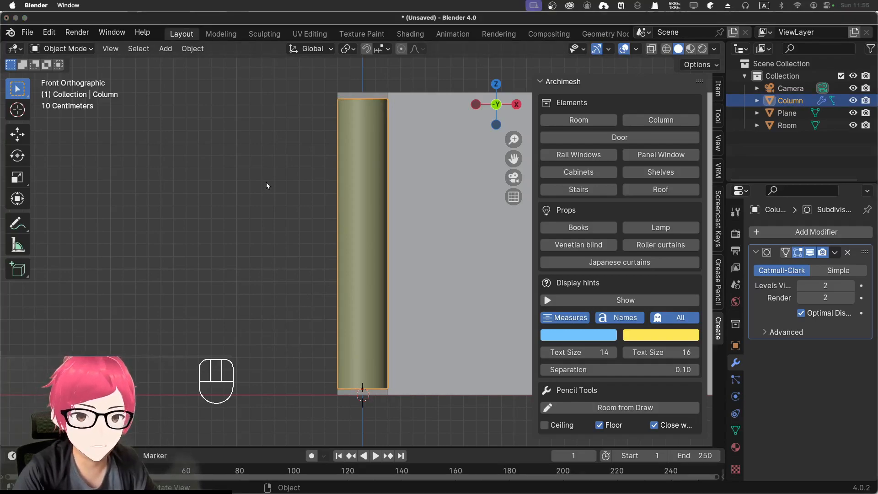
{"action": "left_click", "coordinate": [360, 211]}
{"action": "key", "text": "F9"}
{"action": "key", "text": "F9"}
{"action": "key", "text": "F9"}
{"action": "key", "text": "F9"}
{"action": "key", "text": "F9"}
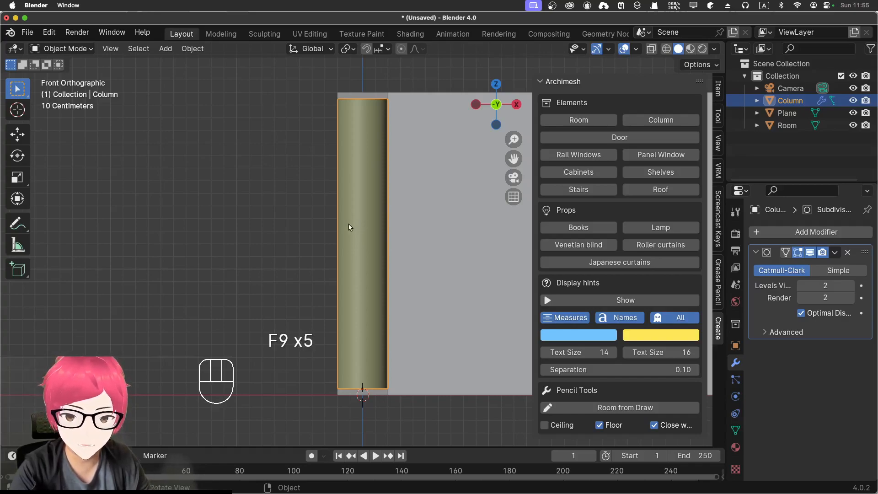
{"action": "left_click", "coordinate": [182, 200]}
{"action": "left_click", "coordinate": [356, 227]}
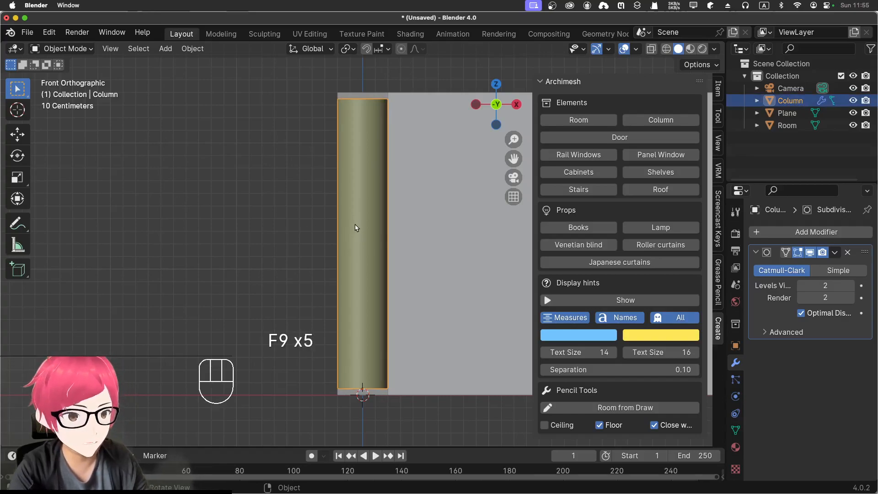
{"action": "key", "text": "F9"}
{"action": "key", "text": "F9"}
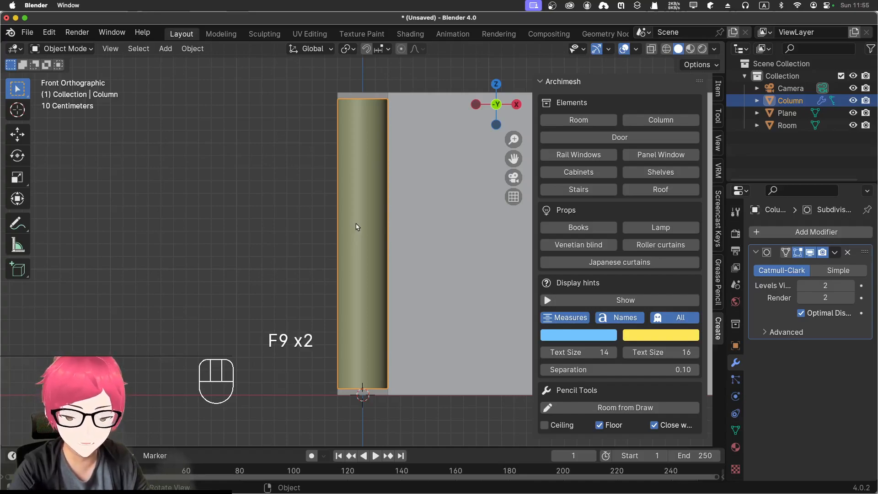
Step: Undo back to before the column was added, keeping the room in Object Mode
{"action": "key", "text": "super+z"}
{"action": "key", "text": "super+z"}
{"action": "key", "text": "super+z"}
{"action": "key", "text": "super+z"}
{"action": "key", "text": "super+z"}
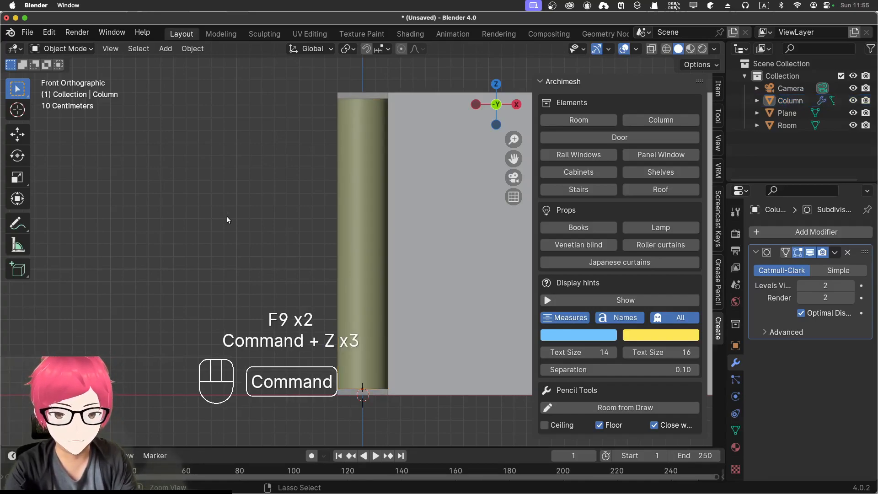
{"action": "key", "text": "super+z"}
{"action": "key", "text": "super+z"}
{"action": "key", "text": "super+z"}
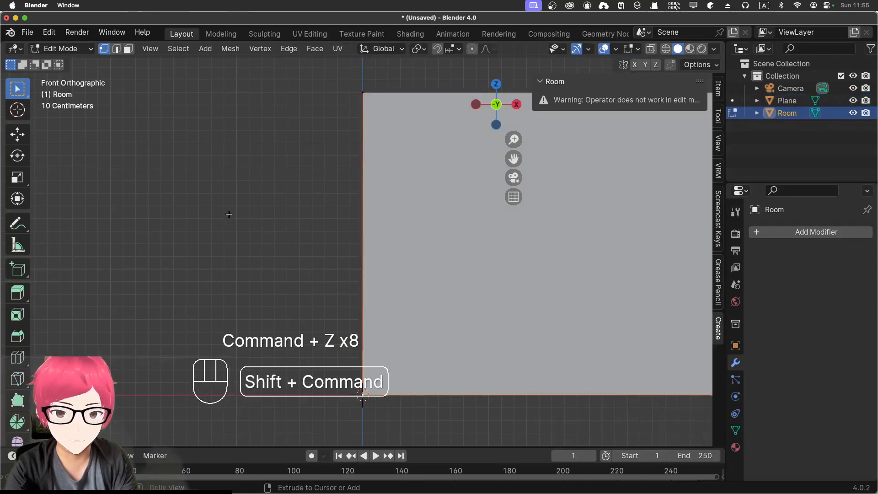
{"action": "key", "text": "shift+super+z"}
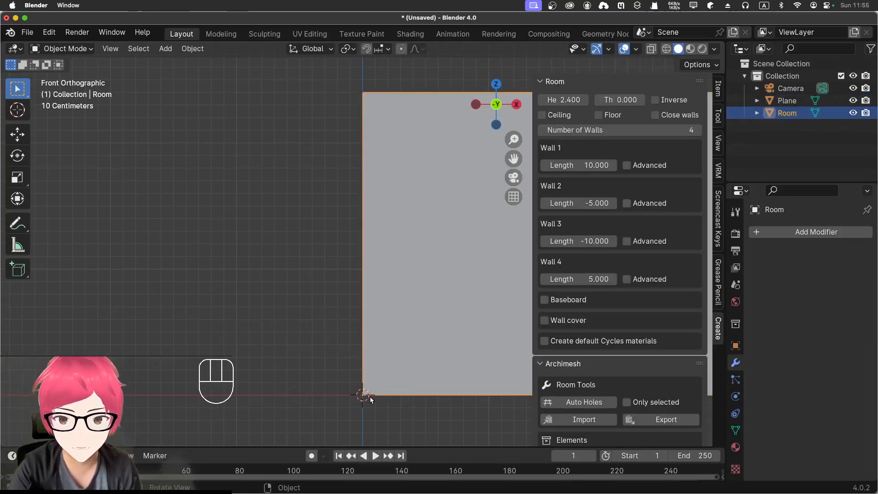
Step: Add a new Archimesh column at the 3D cursor on the front wall's left corner
{"action": "scroll", "coordinate": [630, 302], "scroll_direction": "down", "scroll_amount": 4}
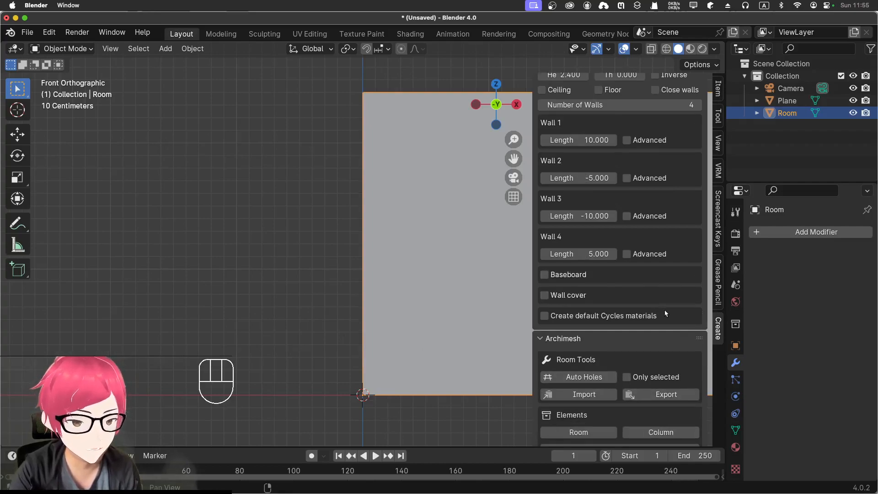
{"action": "left_click", "coordinate": [661, 379]}
{"action": "scroll", "coordinate": [383, 331], "scroll_direction": "down", "scroll_amount": 2}
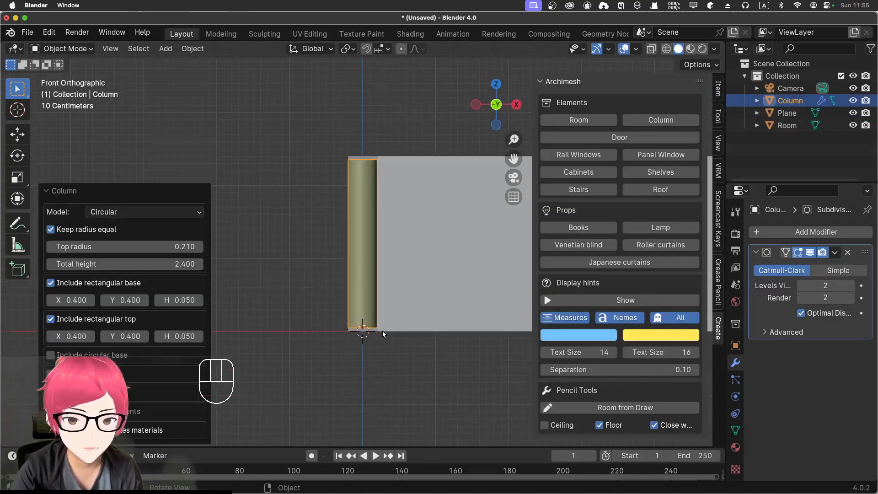
Step: Try the Rectangular model on the column and switch it back to Circular
{"action": "left_click", "coordinate": [123, 211]}
{"action": "left_click", "coordinate": [119, 239]}
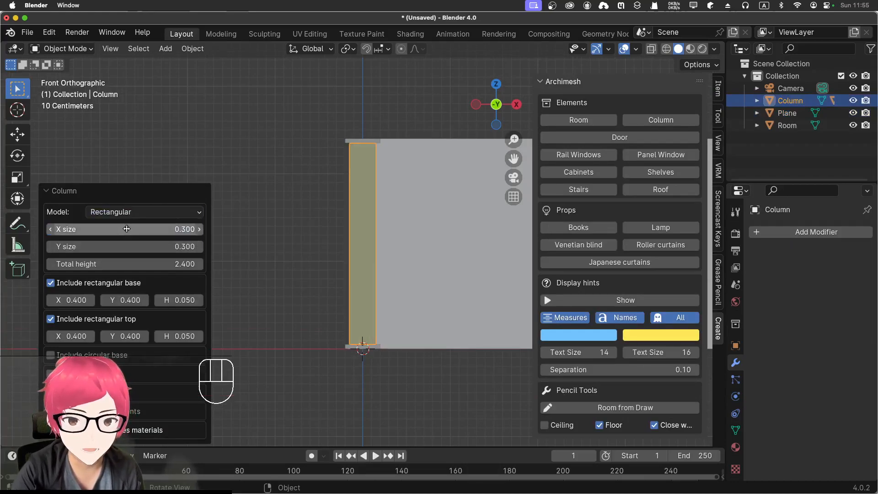
{"action": "left_click", "coordinate": [127, 212]}
{"action": "left_click", "coordinate": [127, 226]}
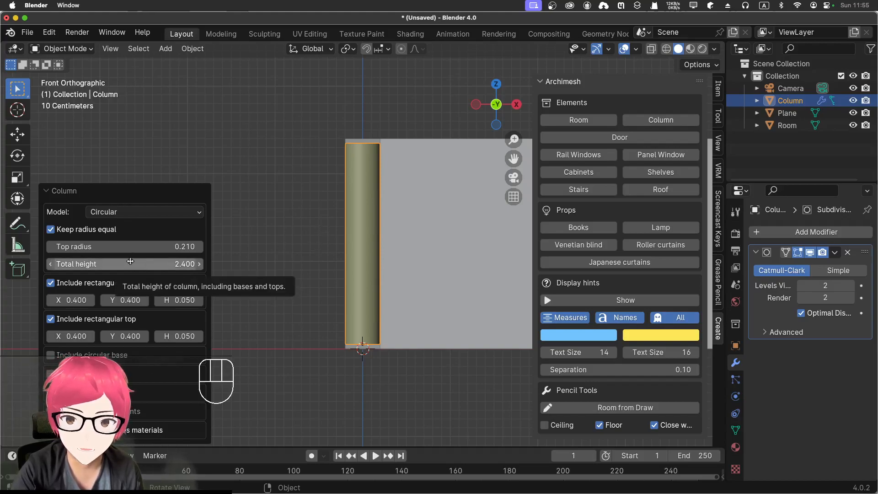
Step: Try a total column height of 2.43 and return it to 2.4
{"action": "left_click_drag", "start_coordinate": [133, 262], "coordinate": [131, 261]}
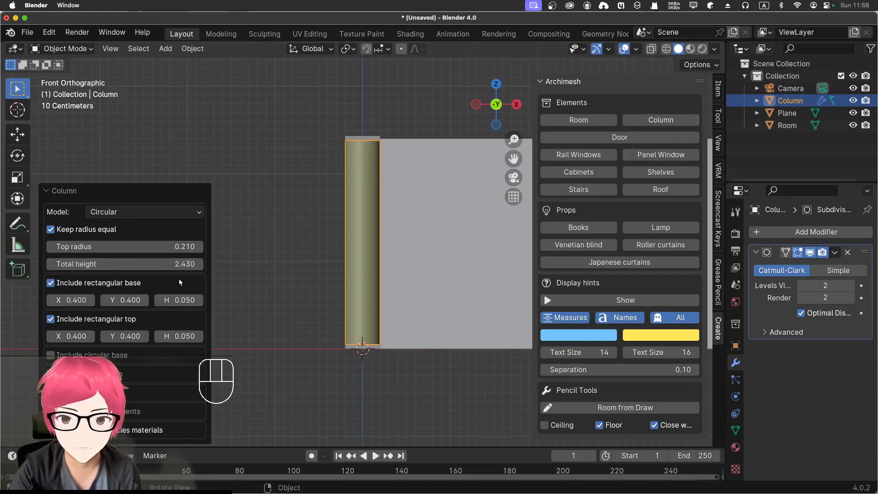
{"action": "double_click", "coordinate": [197, 263]}
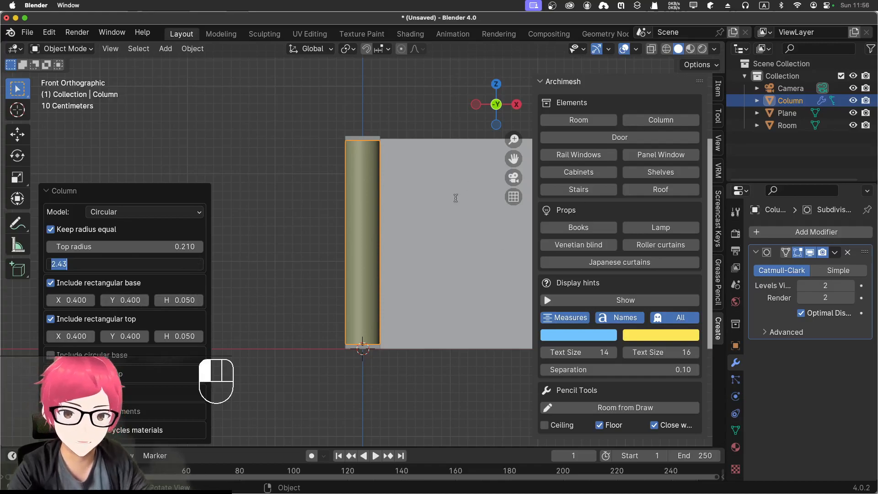
{"action": "type", "text": "2.4"}
{"action": "key", "text": "Return"}
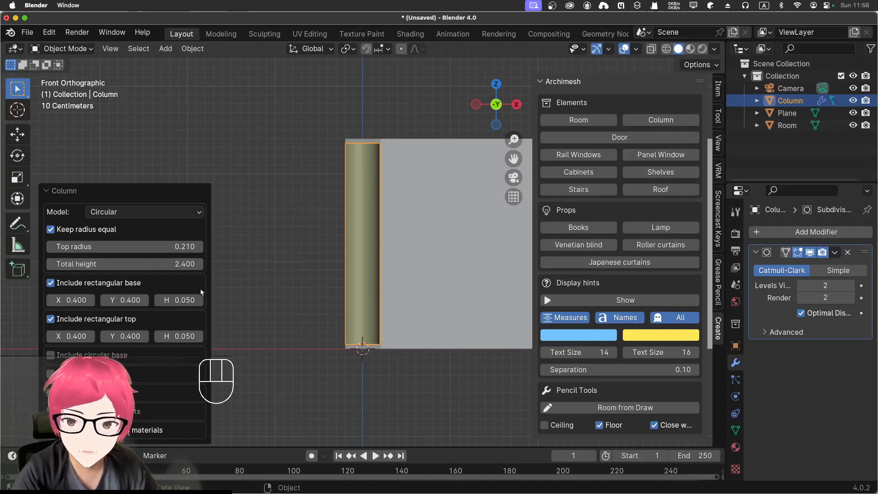
Step: Set the column's rectangular base to 0.6 in both X and Y
{"action": "left_click_drag", "start_coordinate": [77, 298], "coordinate": [75, 298]}
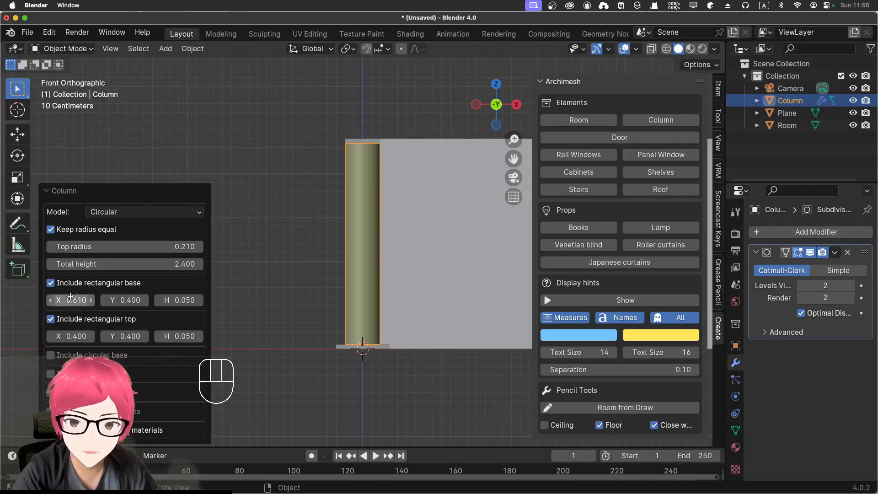
{"action": "left_click", "coordinate": [78, 299]}
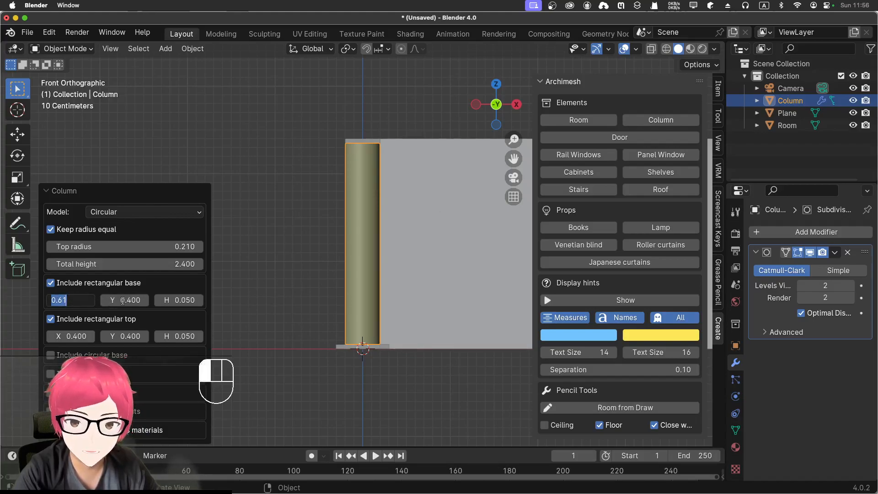
{"action": "key", "text": "Return"}
{"action": "left_click_drag", "start_coordinate": [122, 301], "coordinate": [139, 300]}
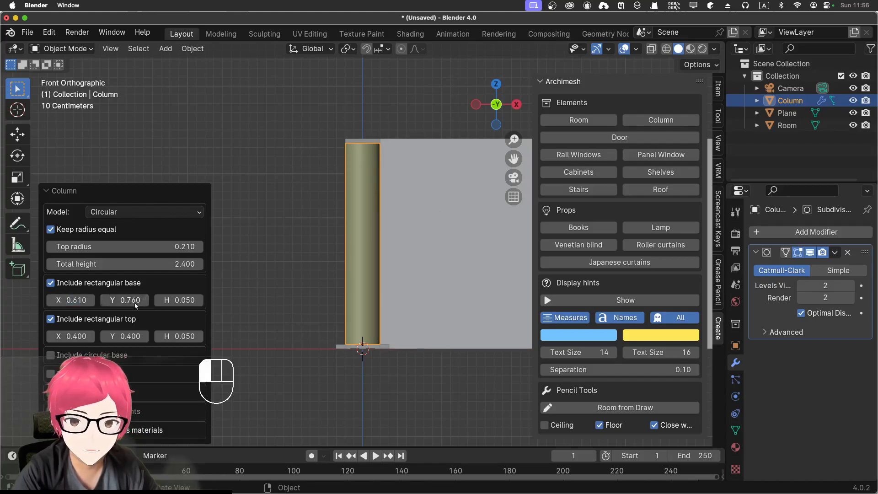
{"action": "left_click", "coordinate": [76, 300]}
{"action": "type", "text": "0.6"}
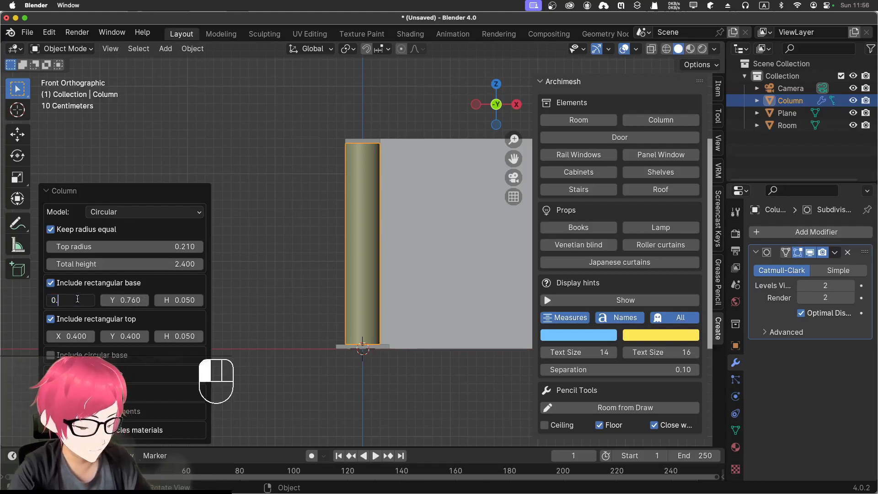
{"action": "left_click", "coordinate": [126, 301]}
{"action": "type", "text": "0."}
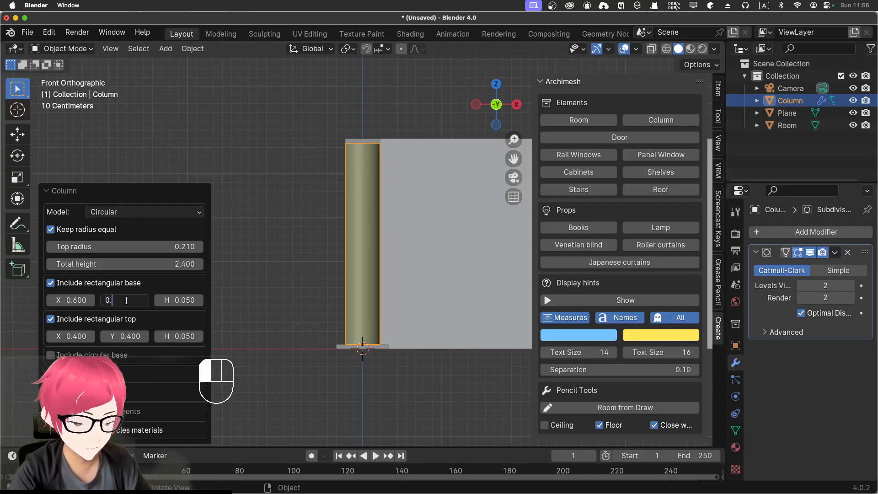
{"action": "type", "text": "6"}
{"action": "key", "text": "Return"}
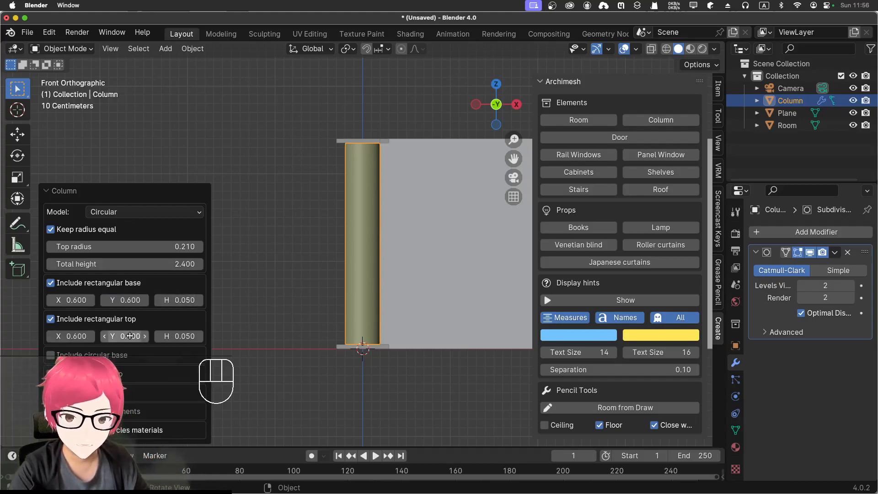
Step: Set the column's rectangular top to 0.6 in both X and Y
{"action": "left_click", "coordinate": [130, 337]}
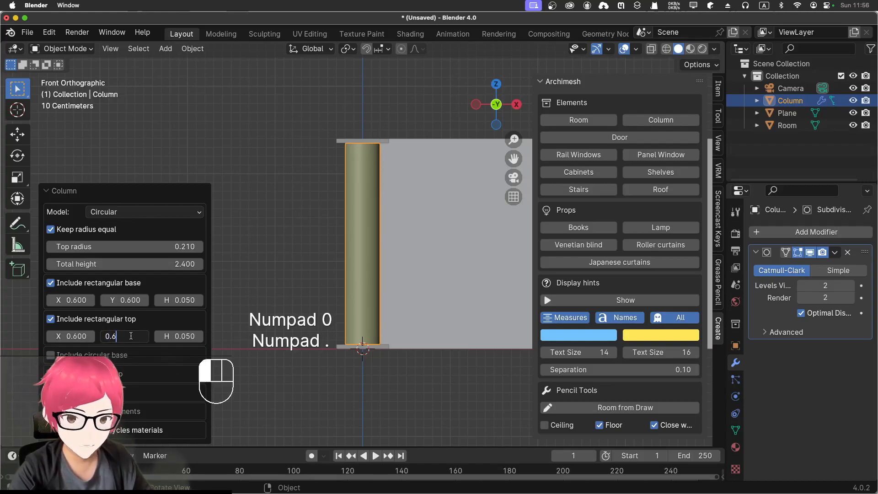
{"action": "key", "text": "Return"}
{"action": "left_click", "coordinate": [175, 336]}
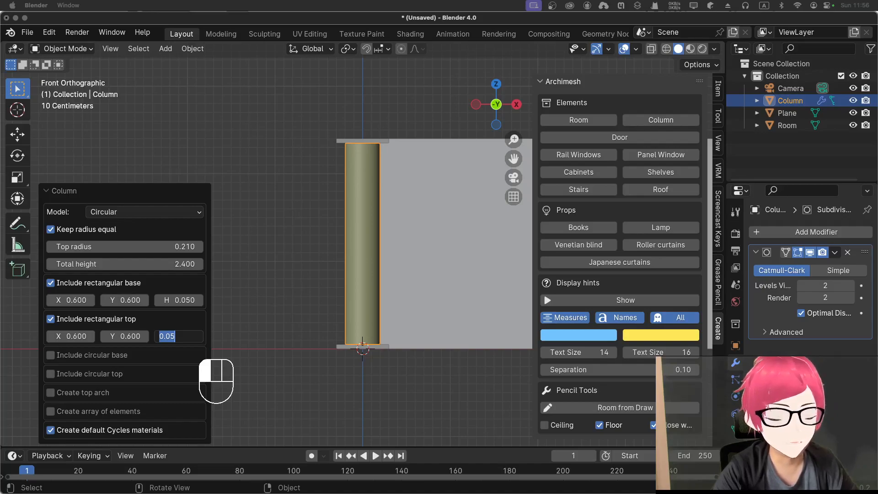
Step: Include a circular base with a radius of 0.05 on the column, and include a circular top
{"action": "left_click", "coordinate": [51, 356]}
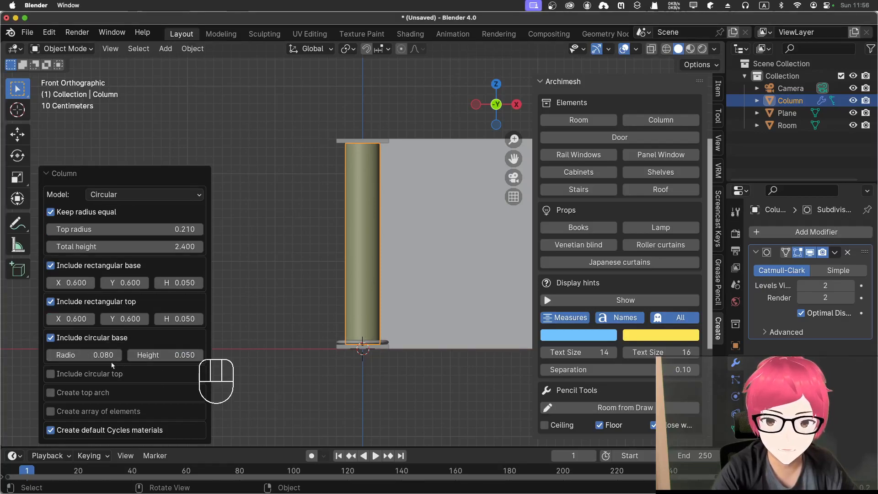
{"action": "left_click_drag", "start_coordinate": [92, 355], "coordinate": [94, 355]}
{"action": "left_click", "coordinate": [94, 355]}
{"action": "type", "text": "0."}
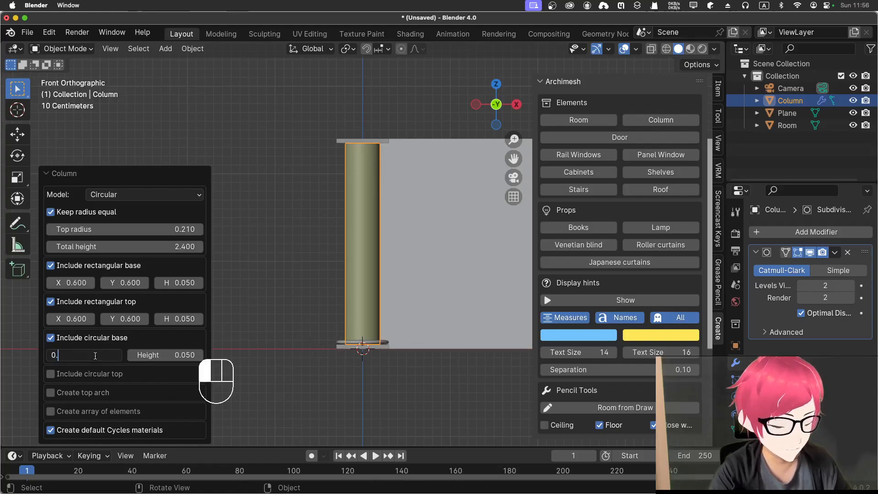
{"action": "type", "text": "05"}
{"action": "key", "text": "Return"}
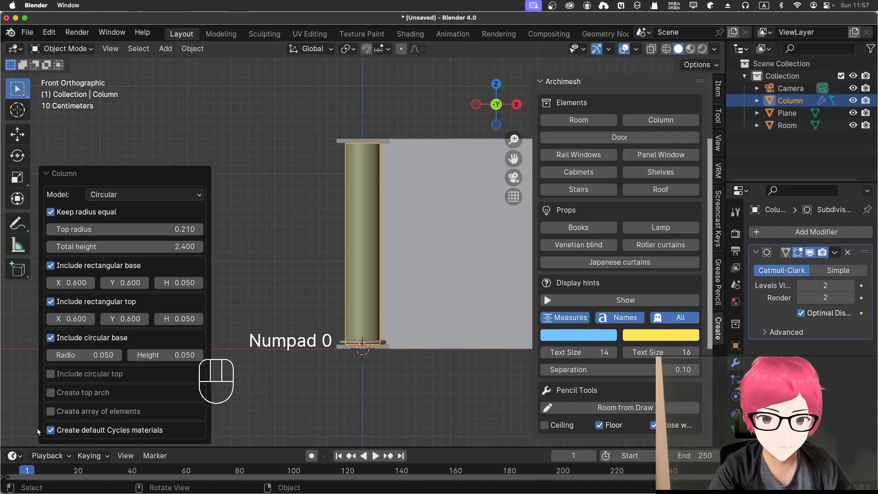
{"action": "left_click", "coordinate": [49, 374]}
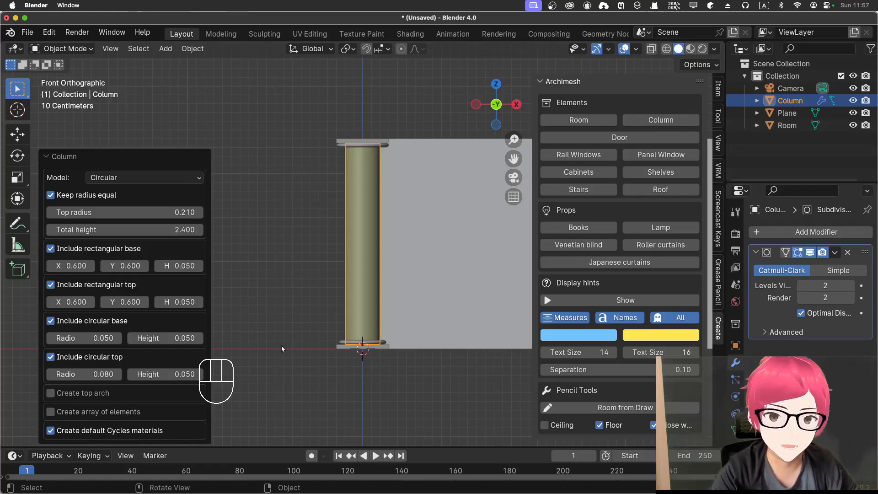
Step: Create a top arch on the column and try a thickness of 2.22 for it
{"action": "left_click", "coordinate": [50, 393]}
{"action": "scroll", "coordinate": [309, 259], "scroll_direction": "down", "scroll_amount": 3}
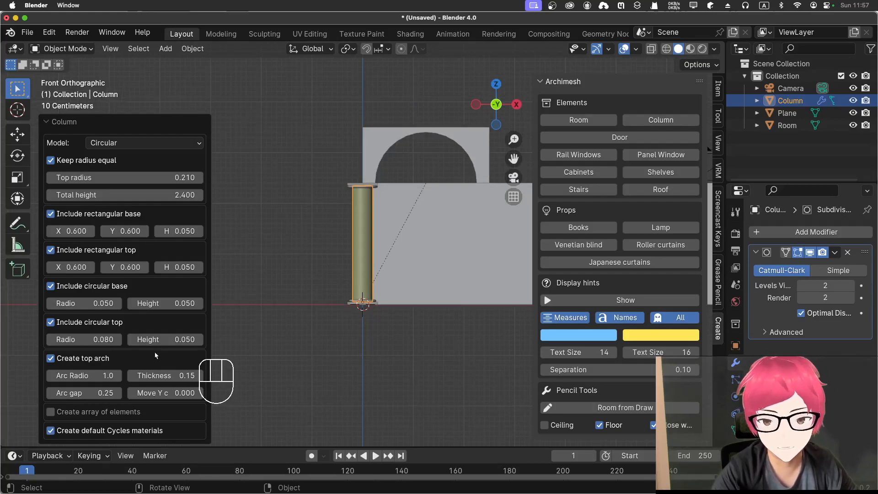
{"action": "mouse_move", "coordinate": [68, 374]}
{"action": "left_mouse_down"}
{"action": "mouse_move", "coordinate": [78, 374]}
{"action": "mouse_move", "coordinate": [70, 374]}
{"action": "left_mouse_up"}
{"action": "left_click_drag", "start_coordinate": [166, 376], "coordinate": [155, 377]}
{"action": "middle_click_drag", "start_coordinate": [357, 344], "coordinate": [354, 386]}
{"action": "mouse_move", "coordinate": [190, 375]}
{"action": "left_mouse_down"}
{"action": "mouse_move", "coordinate": [215, 375]}
{"action": "mouse_move", "coordinate": [190, 376]}
{"action": "mouse_move", "coordinate": [208, 376]}
{"action": "mouse_move", "coordinate": [197, 378]}
{"action": "left_mouse_up"}
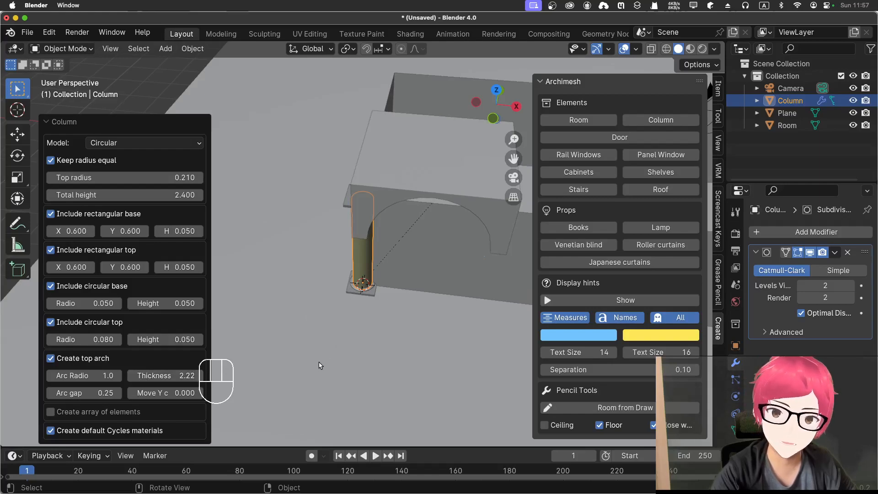
Step: Reduce the top arch's thickness to 0.31 and set its arc gap to 0.28
{"action": "left_click", "coordinate": [161, 375]}
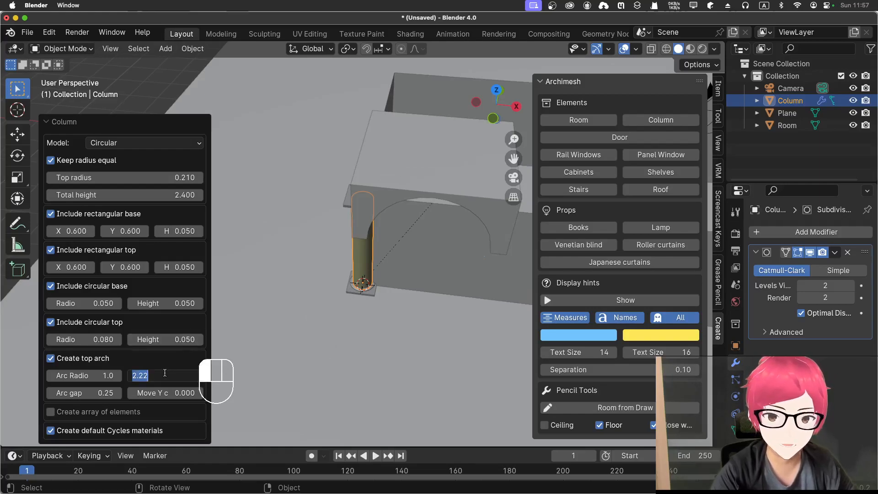
{"action": "key", "text": "Return"}
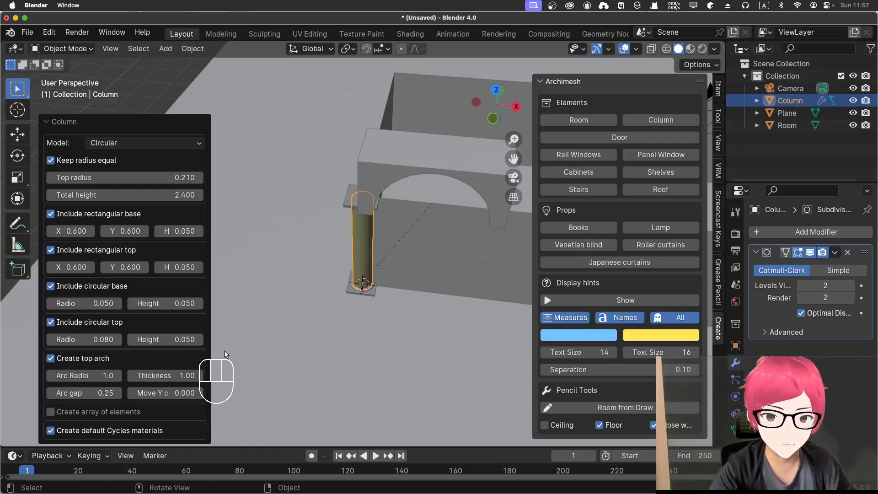
{"action": "left_click_drag", "start_coordinate": [168, 374], "coordinate": [150, 374]}
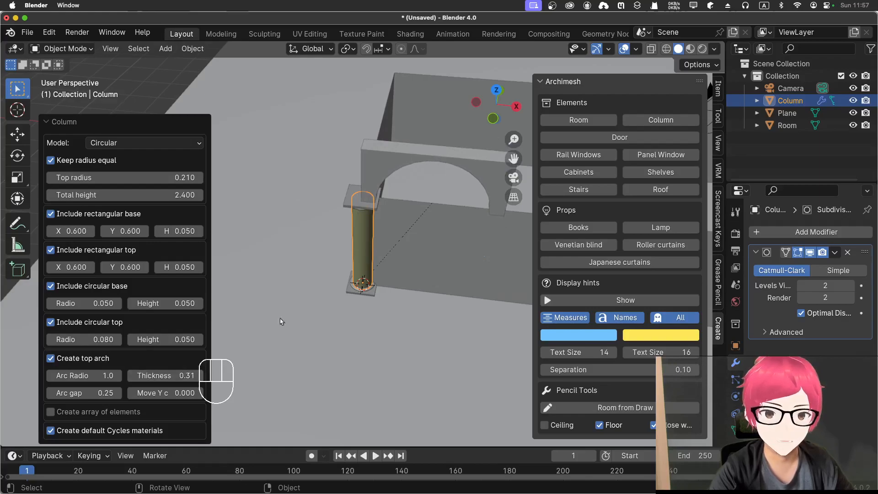
{"action": "left_click_drag", "start_coordinate": [98, 392], "coordinate": [138, 393]}
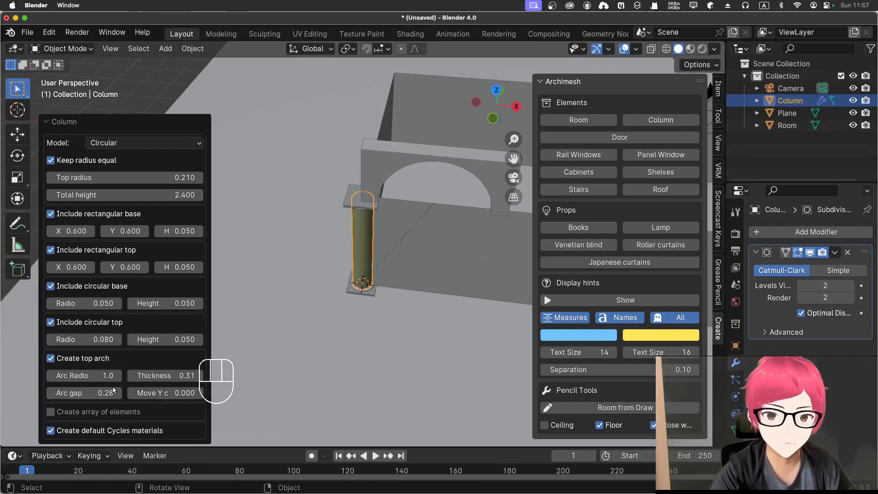
Step: Enable the array of elements for the arched column
{"action": "left_click", "coordinate": [108, 414]}
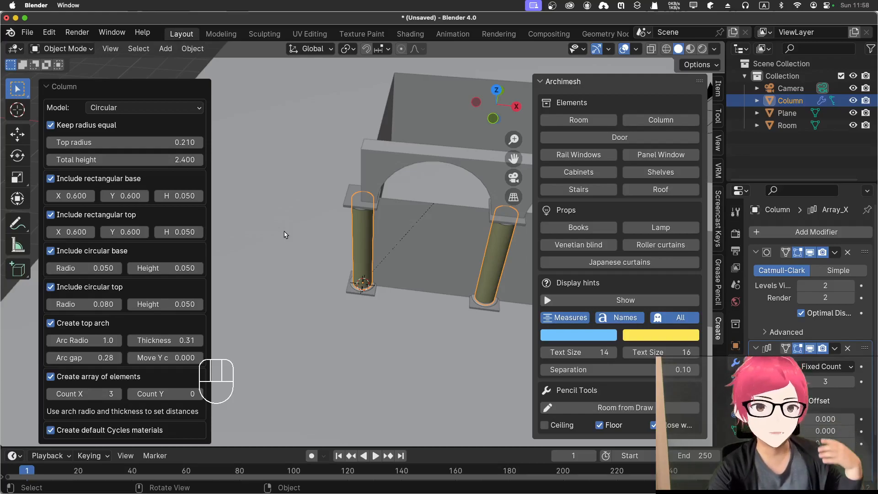
{"action": "scroll", "coordinate": [366, 285], "scroll_direction": "down", "scroll_amount": 3}
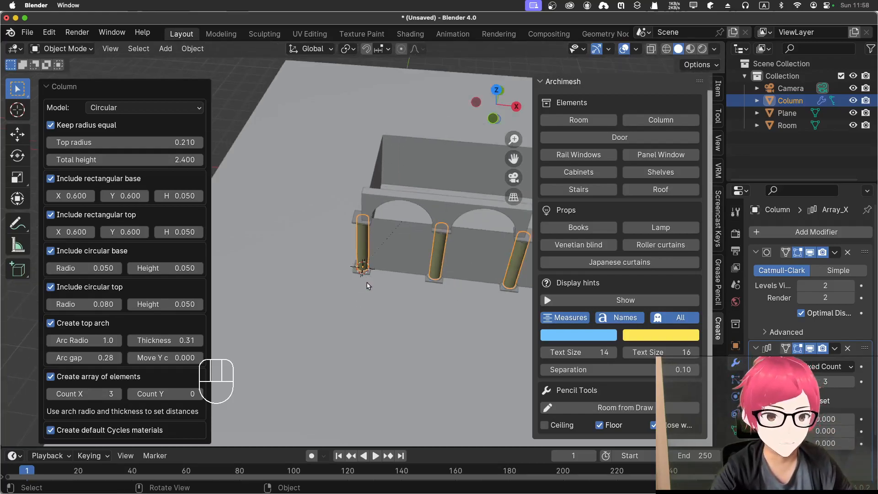
{"action": "scroll", "coordinate": [452, 298], "scroll_direction": "down", "scroll_amount": 2}
{"action": "middle_click_drag", "start_coordinate": [451, 299], "coordinate": [350, 300], "text": "shift"}
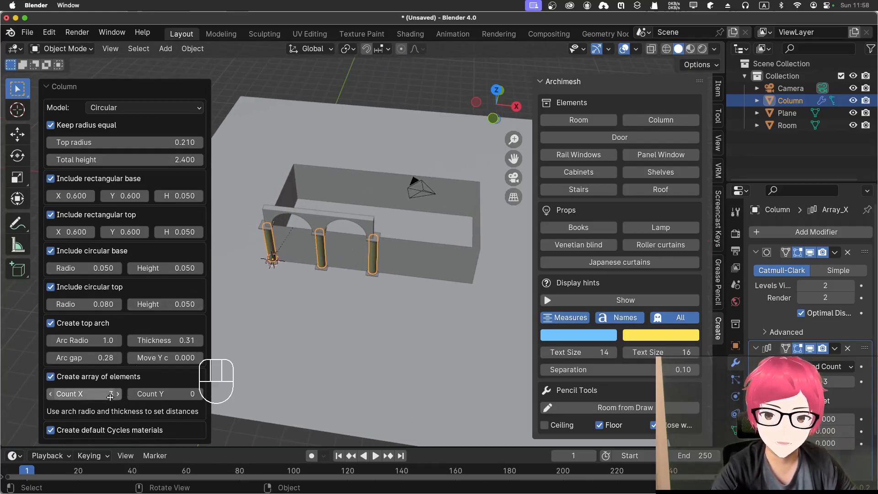
Step: Try raising the column array's Y count to 10
{"action": "left_click", "coordinate": [198, 397]}
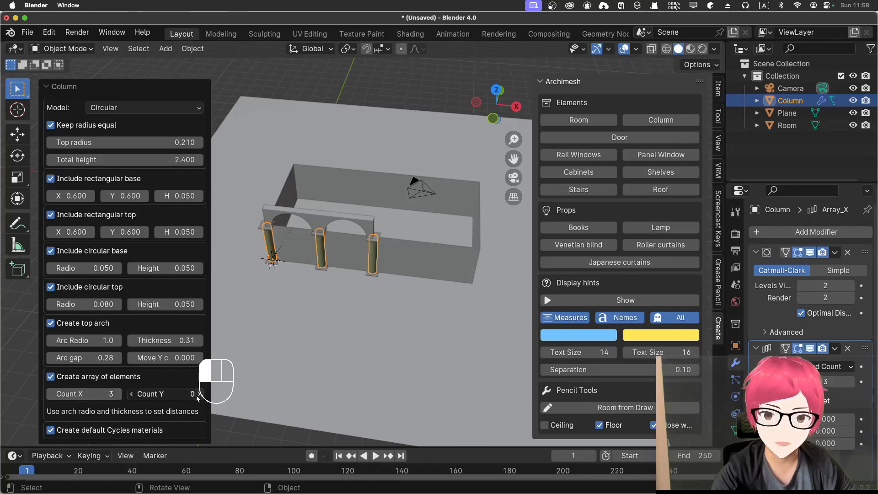
{"action": "left_click", "coordinate": [196, 398]}
{"action": "left_click", "coordinate": [196, 398]}
{"action": "left_click", "coordinate": [196, 398]}
{"action": "left_click", "coordinate": [198, 398]}
{"action": "left_click", "coordinate": [198, 397]}
{"action": "left_click", "coordinate": [197, 397]}
{"action": "left_click", "coordinate": [197, 398]}
{"action": "left_click", "coordinate": [197, 398]}
{"action": "left_click", "coordinate": [197, 397]}
{"action": "left_click", "coordinate": [197, 397]}
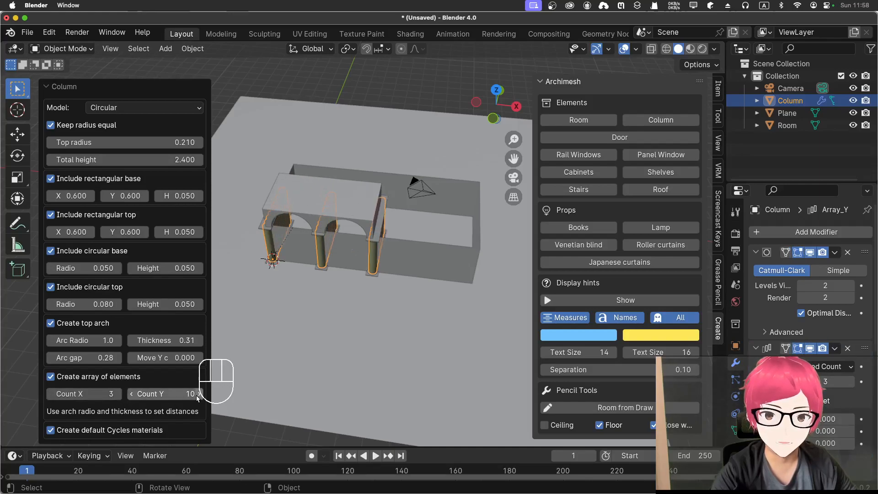
Step: Set the column array's Y count to 1 and its X count to 5
{"action": "left_click", "coordinate": [137, 394]}
{"action": "type", "text": "1"}
{"action": "key", "text": "Return"}
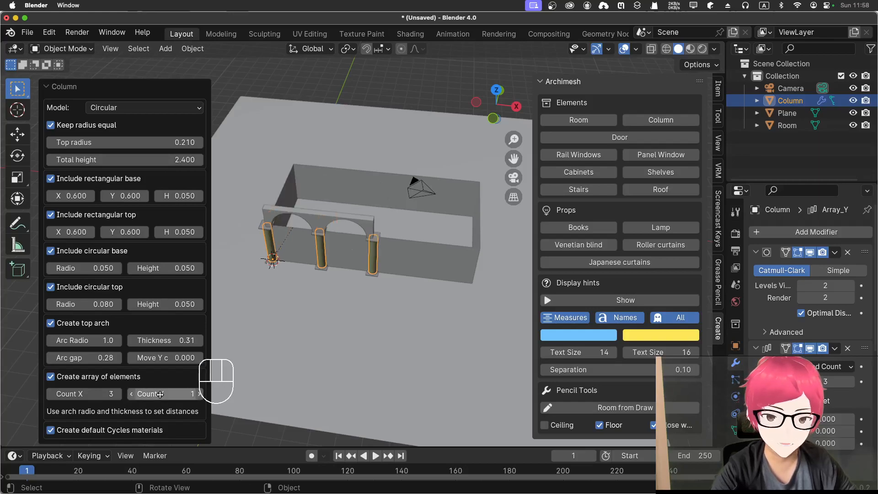
{"action": "left_click", "coordinate": [118, 396]}
{"action": "left_click", "coordinate": [118, 396]}
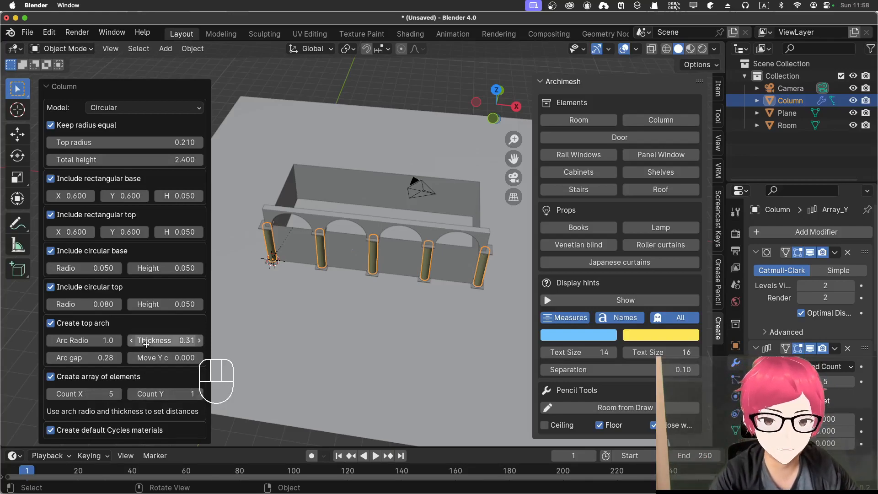
Step: Turn off the creation of default Cycles materials for the columns
{"action": "left_click", "coordinate": [64, 434]}
{"action": "left_click", "coordinate": [64, 434]}
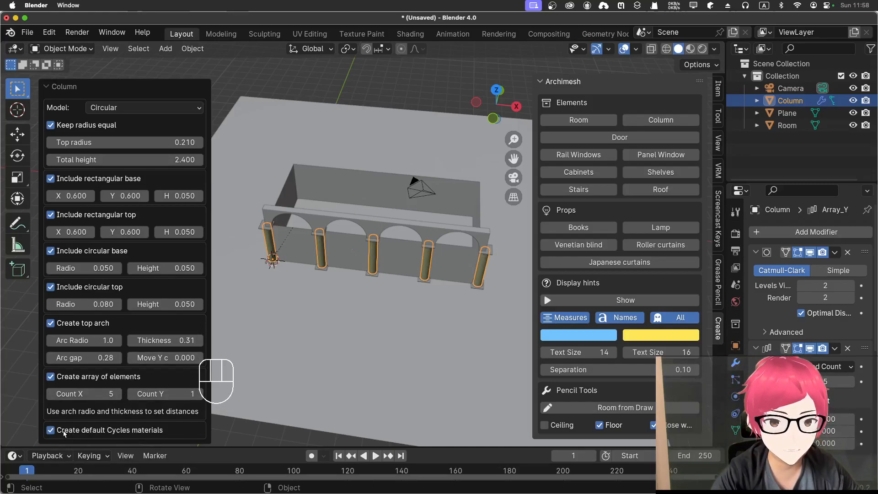
{"action": "left_click", "coordinate": [64, 433]}
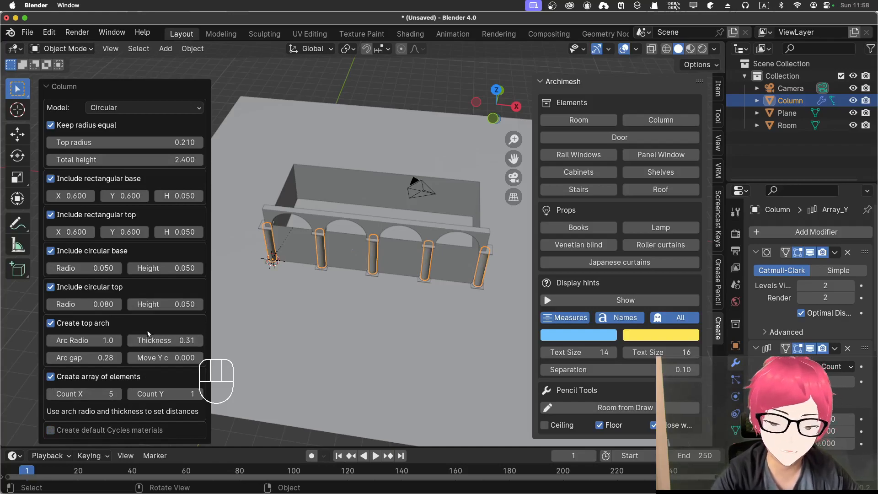
Step: Set the column array's Y count to 2, try an X relative offset on its second array modifier, and reset that factor to 0
{"action": "left_click", "coordinate": [199, 394]}
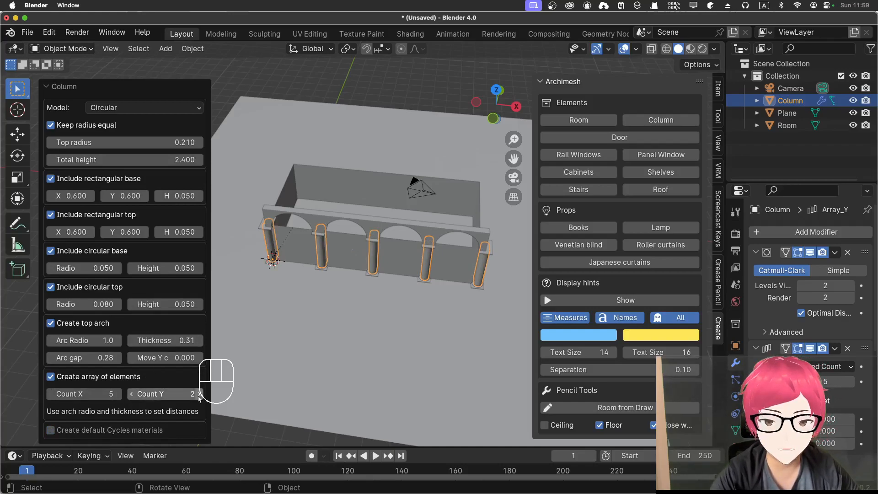
{"action": "middle_click_drag", "start_coordinate": [383, 261], "coordinate": [348, 315]}
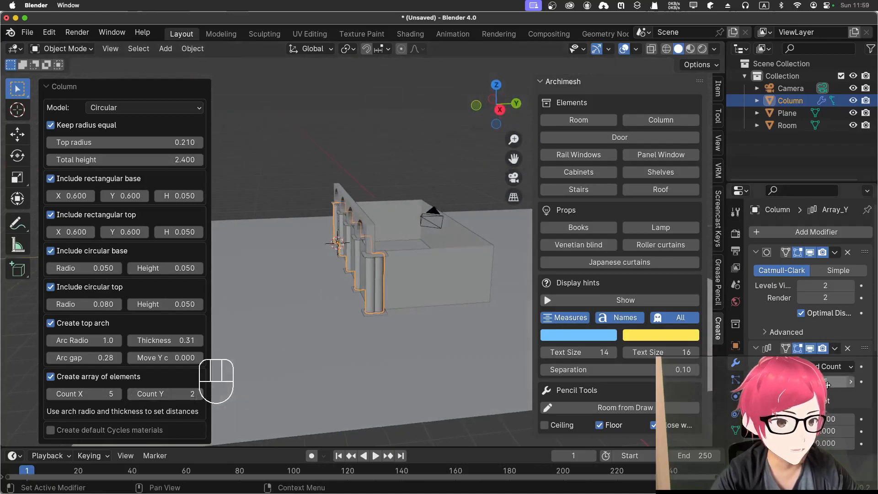
{"action": "scroll", "coordinate": [809, 275], "scroll_direction": "down", "scroll_amount": 4}
{"action": "scroll", "coordinate": [809, 274], "scroll_direction": "down", "scroll_amount": 3}
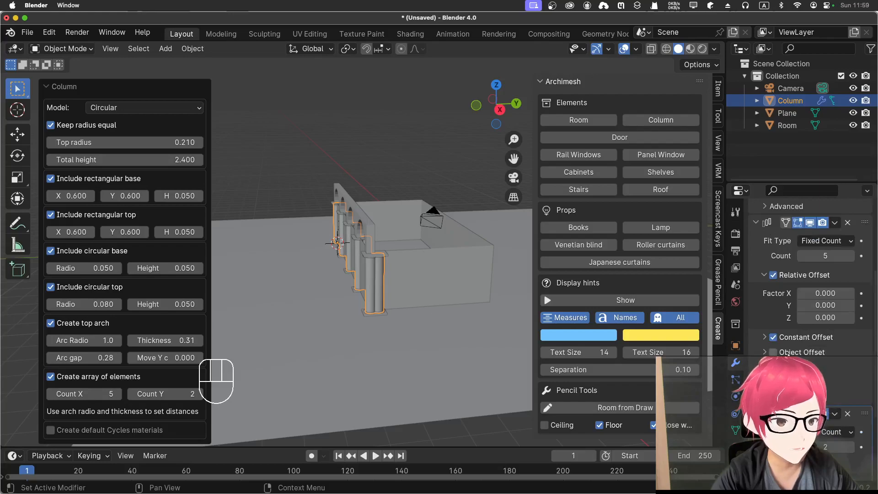
{"action": "scroll", "coordinate": [787, 352], "scroll_direction": "up", "scroll_amount": 5}
{"action": "scroll", "coordinate": [786, 348], "scroll_direction": "down", "scroll_amount": 5}
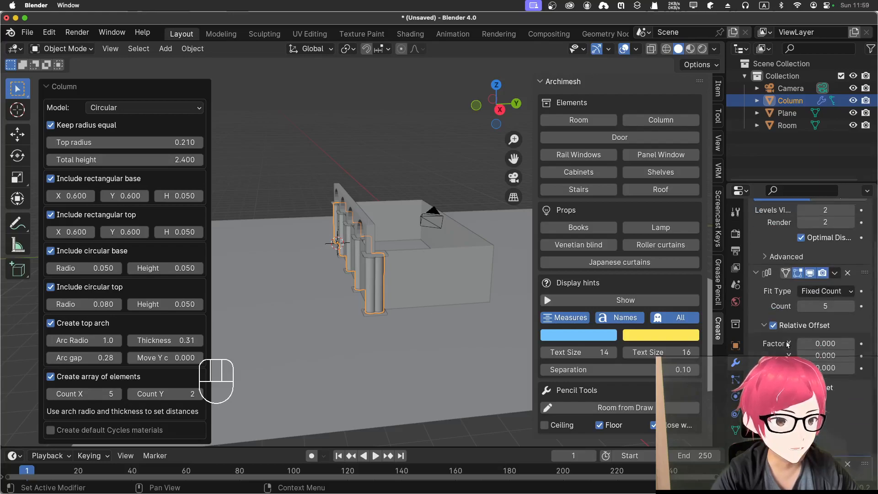
{"action": "scroll", "coordinate": [787, 346], "scroll_direction": "down", "scroll_amount": 7}
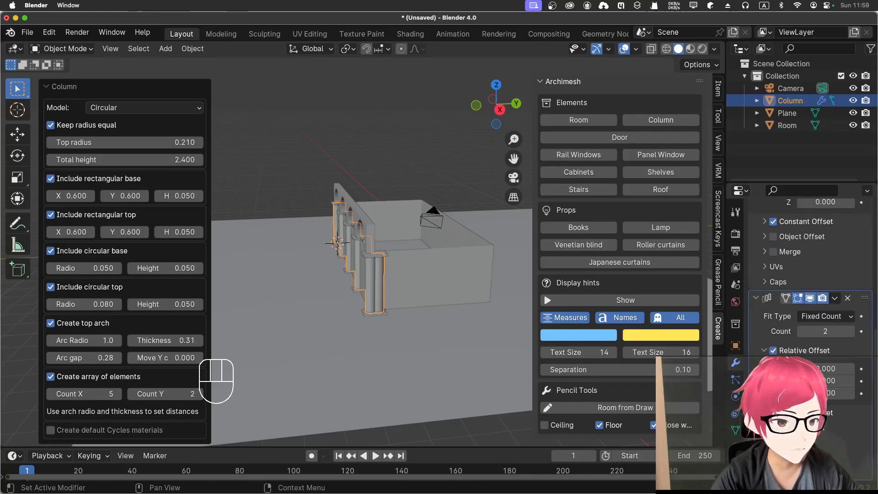
{"action": "left_click_drag", "start_coordinate": [823, 370], "coordinate": [828, 376]}
{"action": "left_click", "coordinate": [828, 376]}
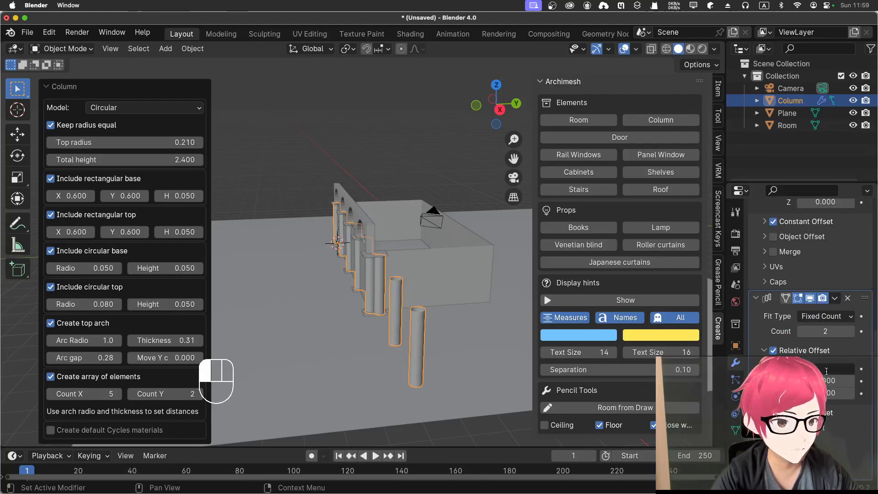
{"action": "type", "text": "0"}
{"action": "key", "text": "Return"}
Step: Try moving the second row of columns to the room's far side with the Y relative offset, and return the Y count to 1
{"action": "left_click_drag", "start_coordinate": [827, 381], "coordinate": [875, 386]}
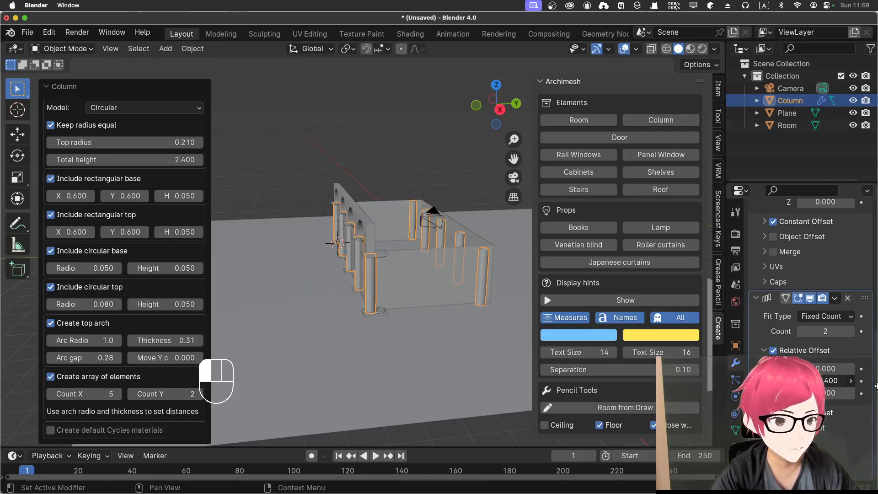
{"action": "left_click_drag", "start_coordinate": [875, 386], "coordinate": [833, 379]}
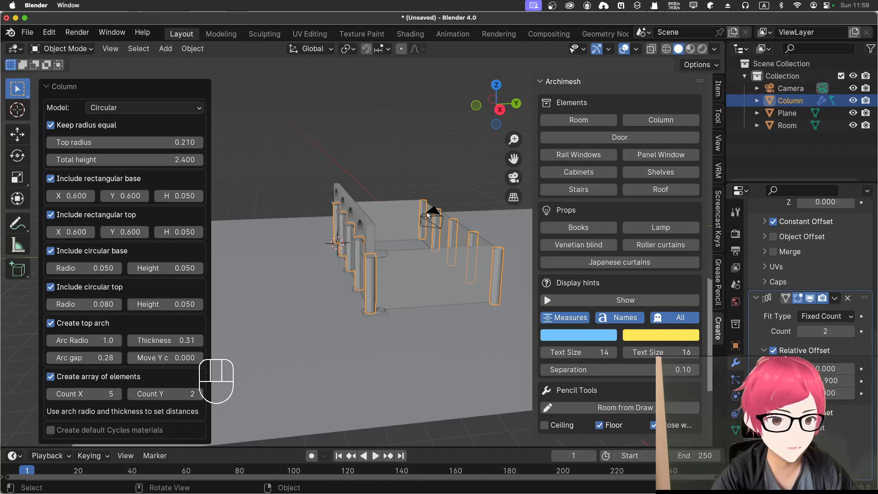
{"action": "scroll", "coordinate": [810, 320], "scroll_direction": "up", "scroll_amount": 5}
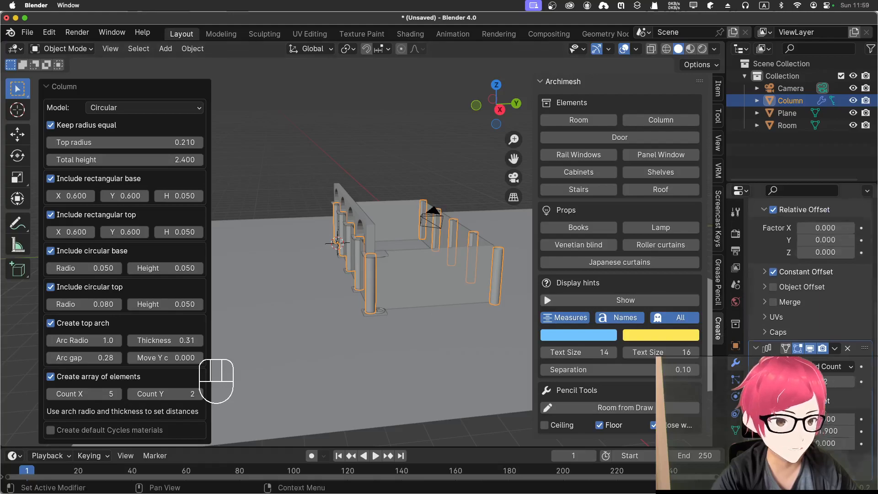
{"action": "scroll", "coordinate": [810, 320], "scroll_direction": "up", "scroll_amount": 1}
{"action": "scroll", "coordinate": [794, 347], "scroll_direction": "up", "scroll_amount": 2}
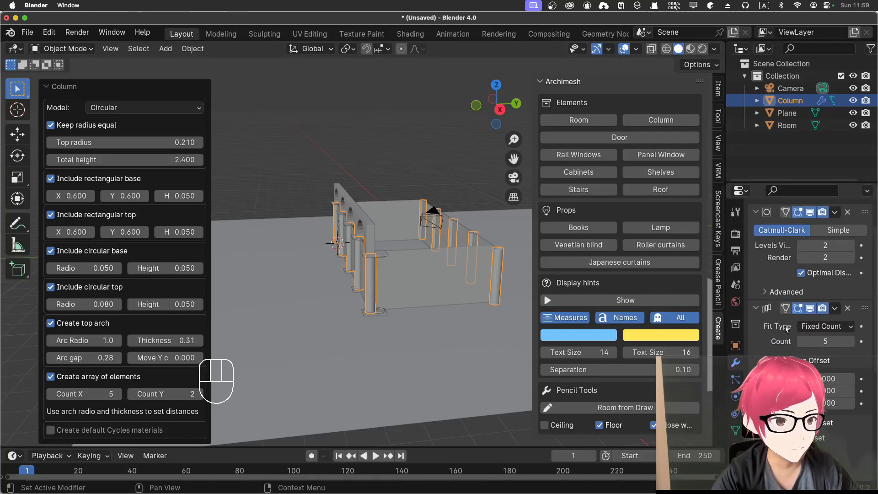
{"action": "scroll", "coordinate": [795, 347], "scroll_direction": "down", "scroll_amount": 4}
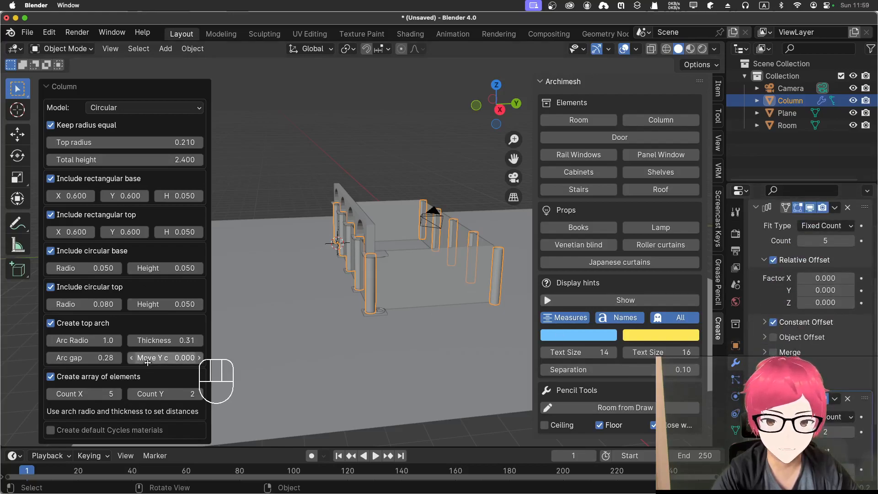
{"action": "left_click", "coordinate": [133, 394]}
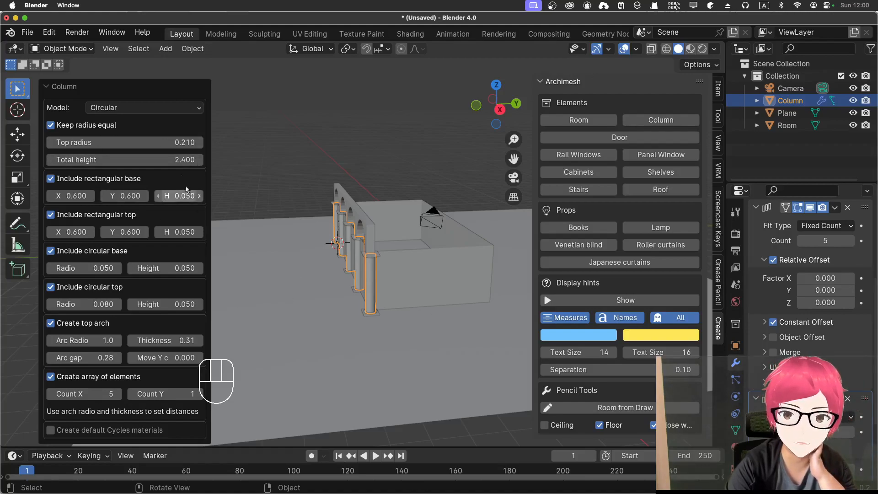
Step: Try the Rectangular column model and switch back to Circular
{"action": "left_click", "coordinate": [154, 108]}
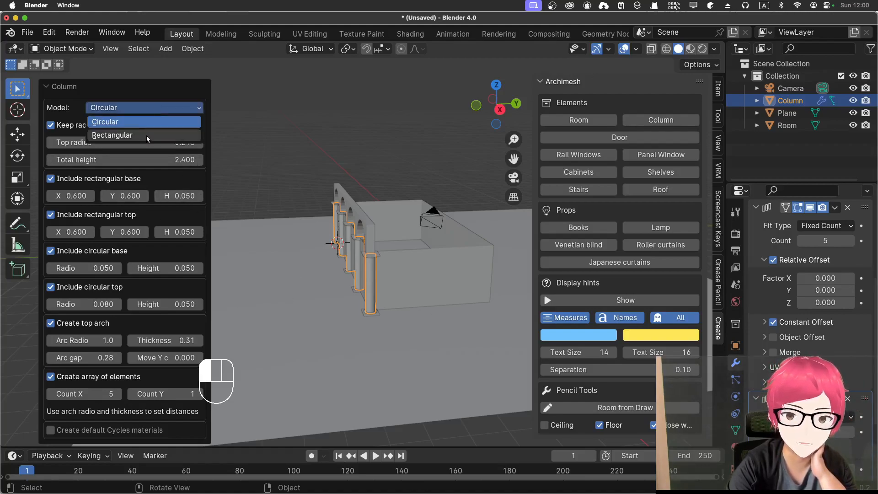
{"action": "left_click", "coordinate": [146, 135]}
{"action": "left_click", "coordinate": [151, 108]}
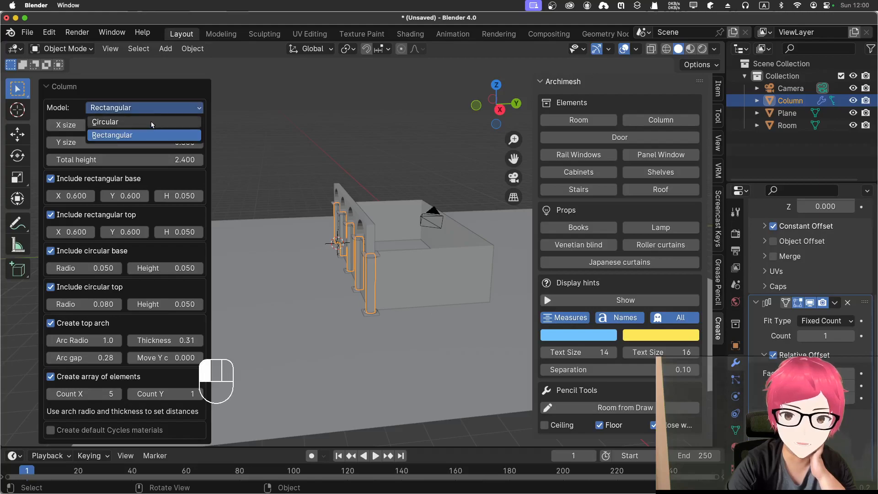
{"action": "left_click", "coordinate": [152, 121]}
{"action": "middle_click_drag", "start_coordinate": [361, 295], "coordinate": [331, 336]}
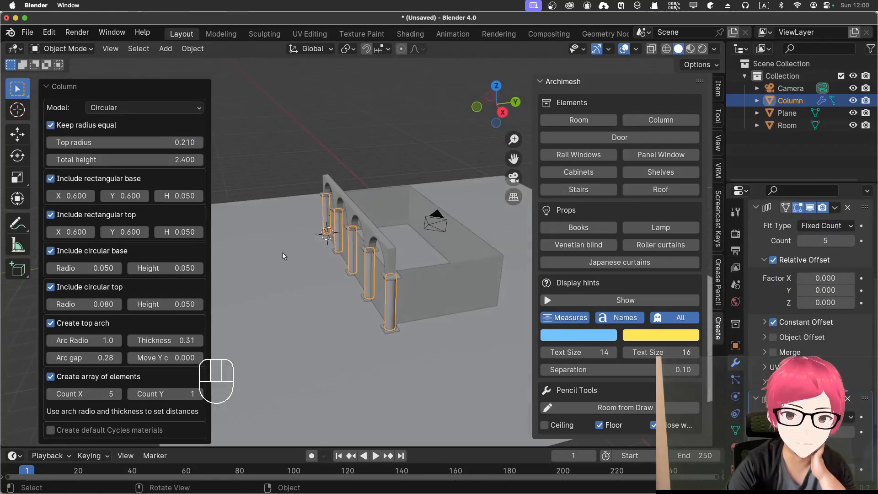
Step: Select the room, try a peak on wall 4 through its advanced options, and undo it
{"action": "left_click", "coordinate": [290, 295]}
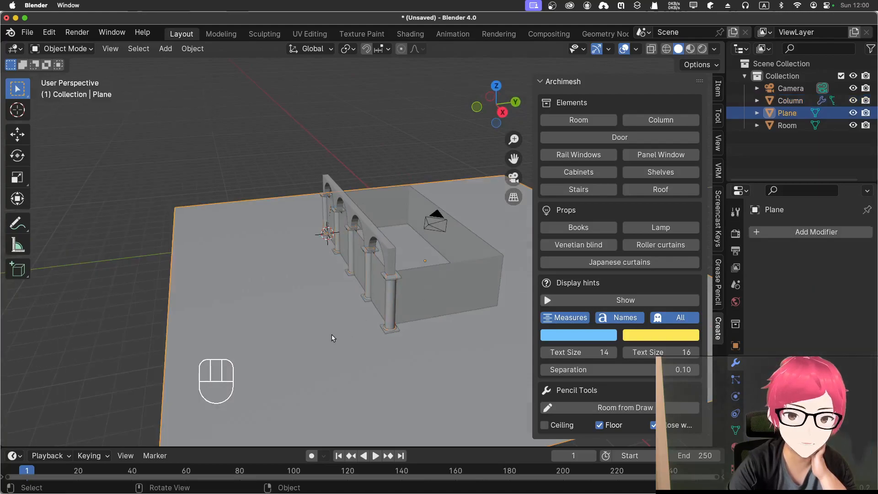
{"action": "key", "text": "KP_1"}
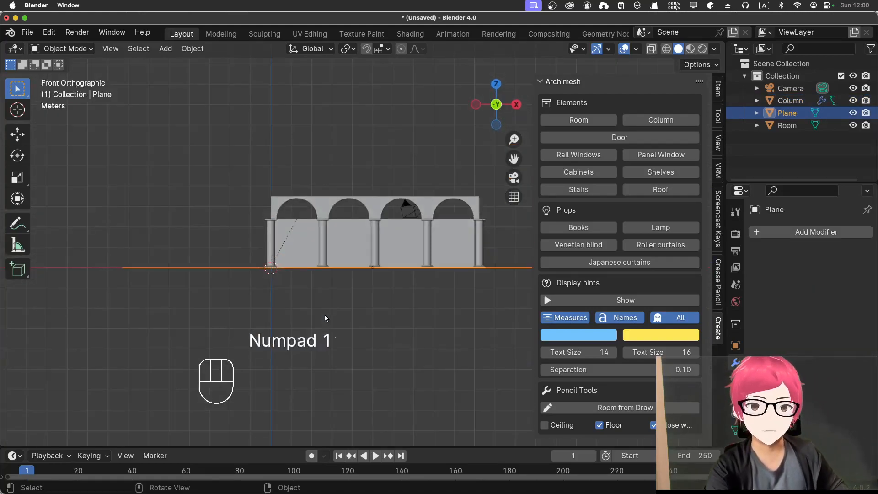
{"action": "middle_click_drag", "start_coordinate": [348, 315], "coordinate": [284, 364]}
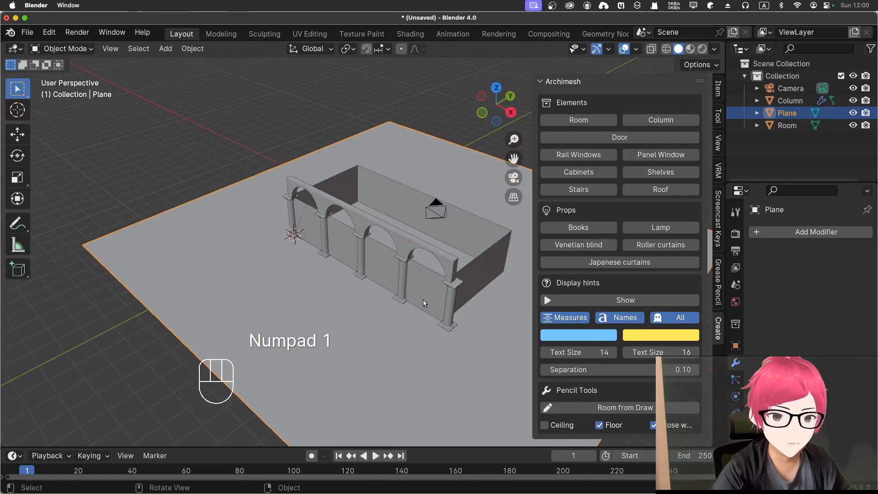
{"action": "left_click", "coordinate": [421, 303]}
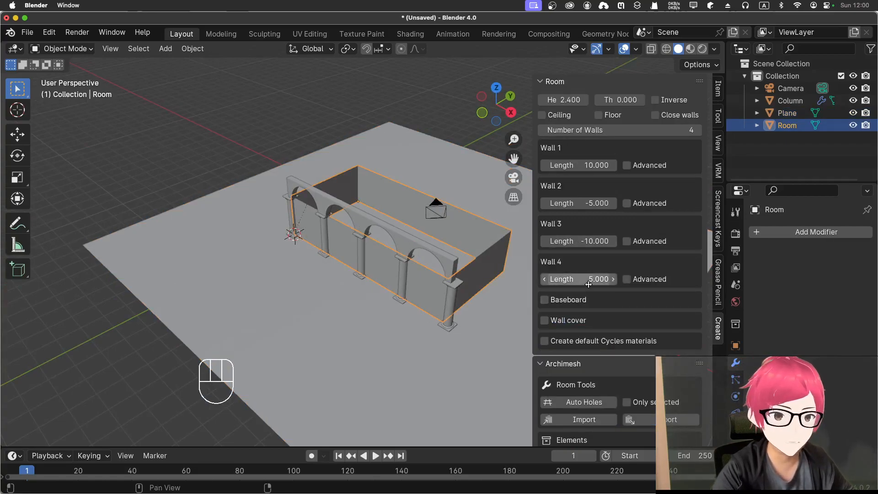
{"action": "left_click", "coordinate": [627, 280]}
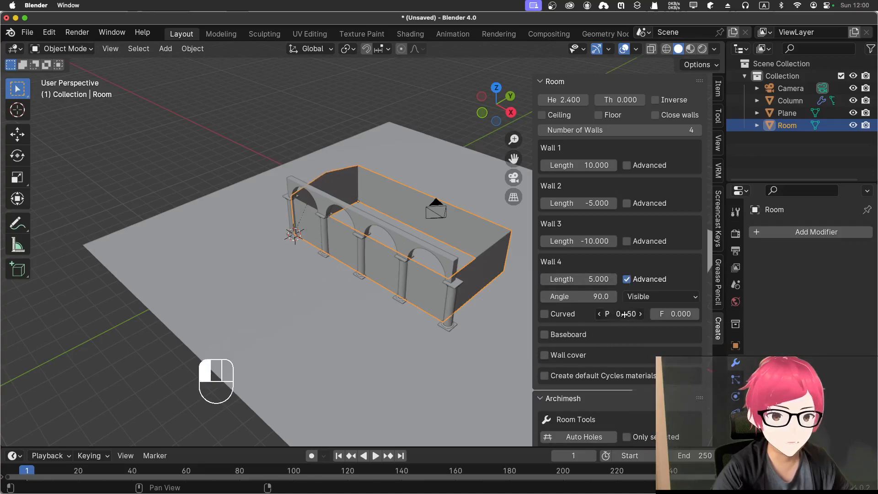
{"action": "key", "text": "super+z"}
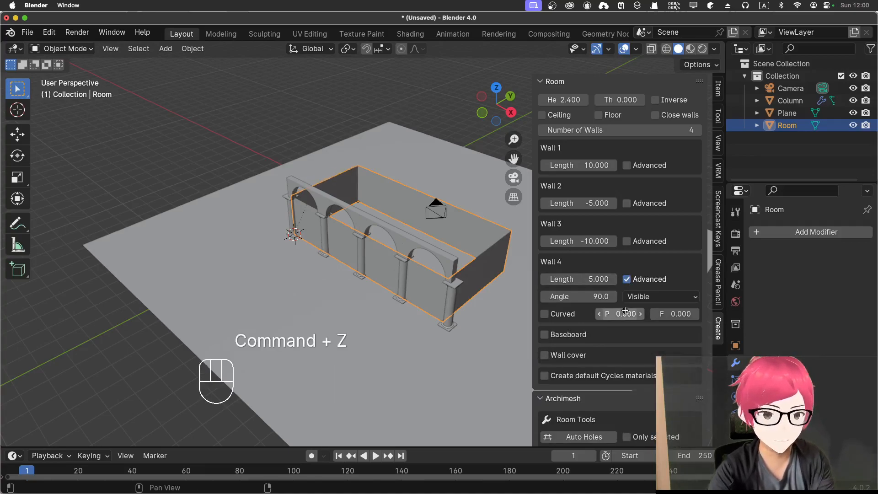
{"action": "left_click", "coordinate": [625, 284]}
Step: Enable the advanced options for wall 3 of the room and give that wall a peak of 1.38
{"action": "left_click", "coordinate": [626, 240]}
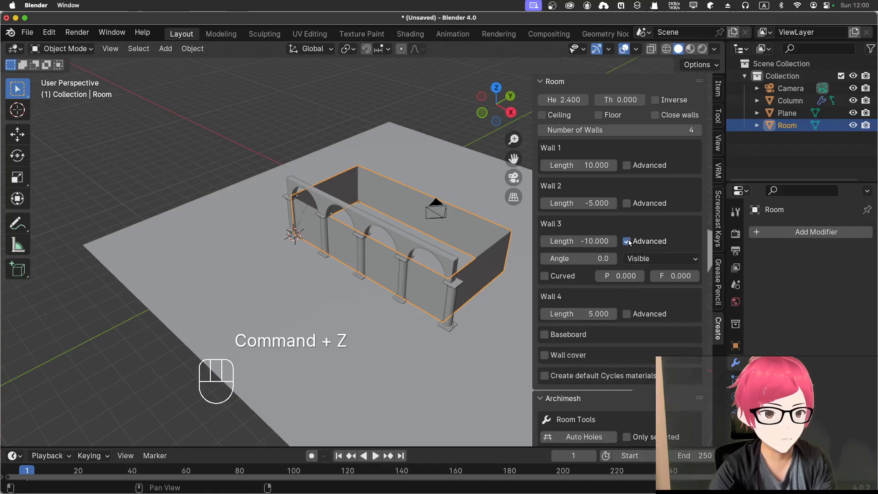
{"action": "left_click_drag", "start_coordinate": [633, 276], "coordinate": [649, 275]}
{"action": "key", "text": "KP_1"}
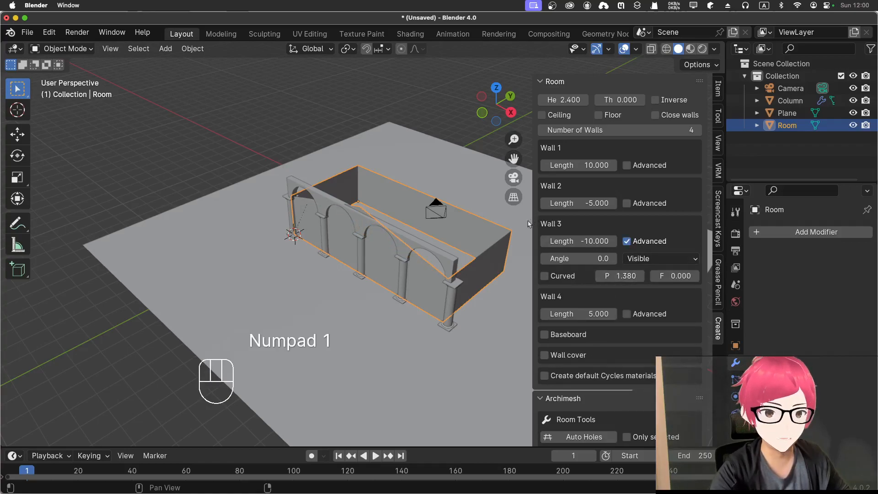
Step: In front view, raise the room's height to 3.6 and lengthen wall 1 to 10.27 to match the colonnade
{"action": "left_click", "coordinate": [441, 116]}
{"action": "key", "text": "KP_1"}
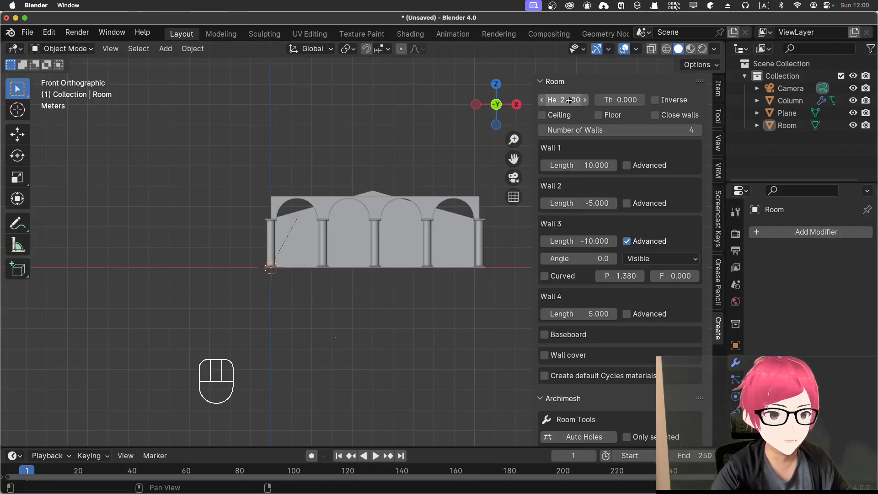
{"action": "left_click_drag", "start_coordinate": [562, 94], "coordinate": [583, 100]}
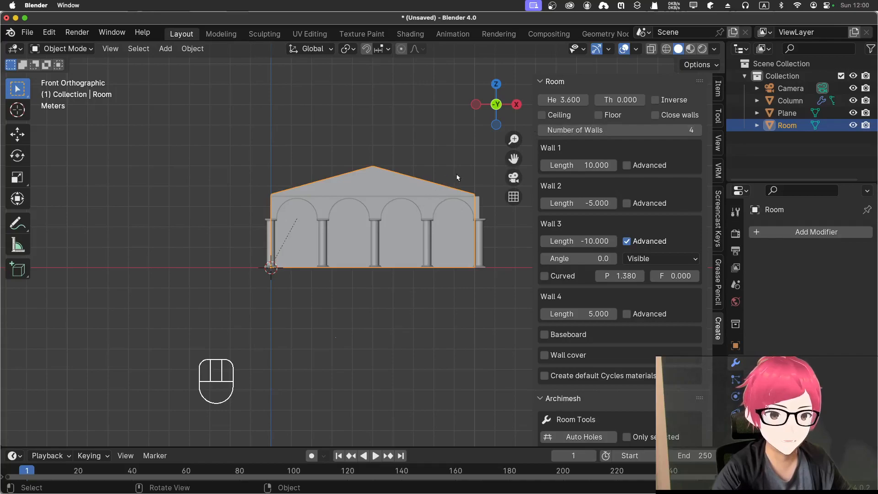
{"action": "left_click_drag", "start_coordinate": [576, 166], "coordinate": [584, 169]}
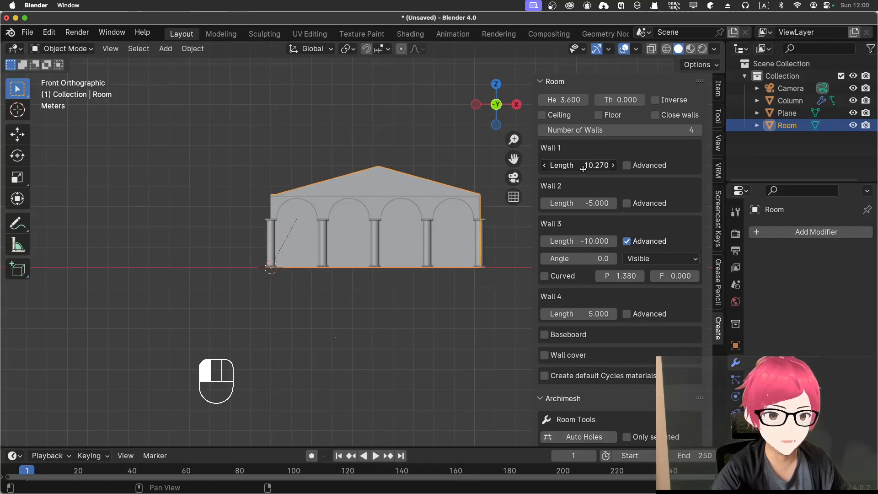
Step: Set wall 1's length to 10.3 and move the room about -0.22 m along the X axis
{"action": "left_click_drag", "start_coordinate": [584, 169], "coordinate": [584, 169]}
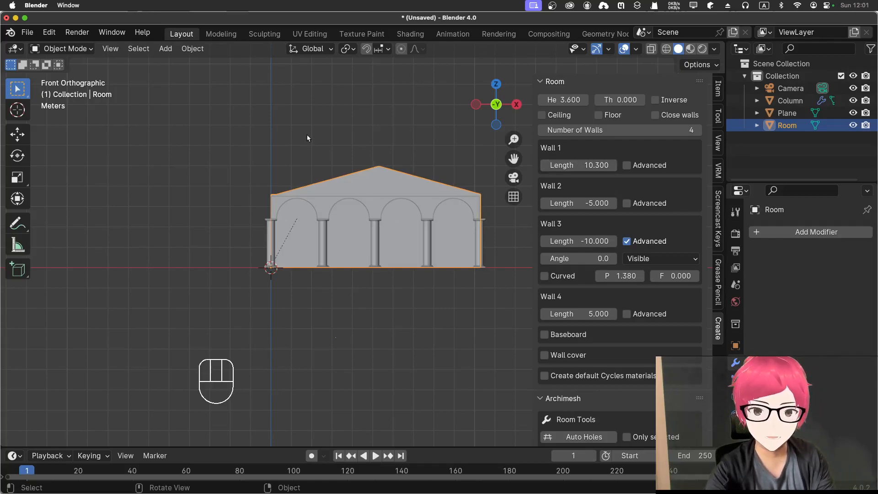
{"action": "key", "text": "g"}
{"action": "key", "text": "x"}
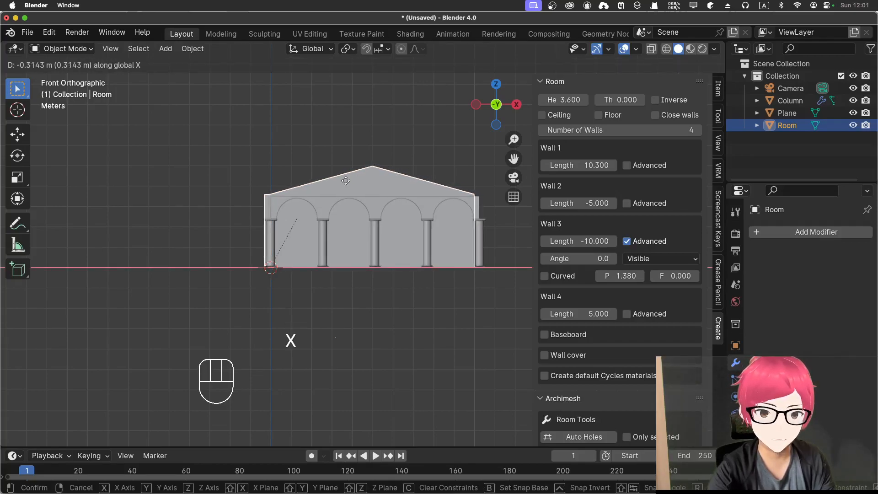
{"action": "left_click", "coordinate": [348, 181]}
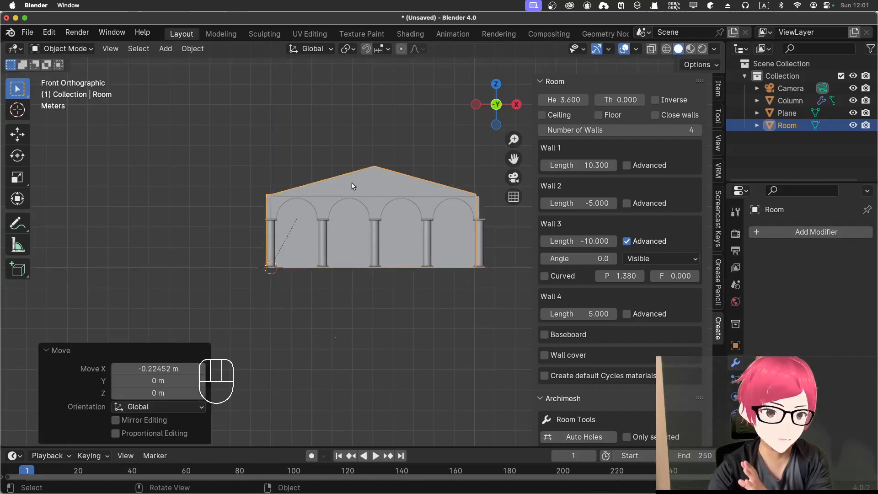
Step: Set the length of wall 1 to 10.5 and of wall 3 to -10.5 so the room spans the colonnade
{"action": "left_click_drag", "start_coordinate": [598, 167], "coordinate": [602, 169]}
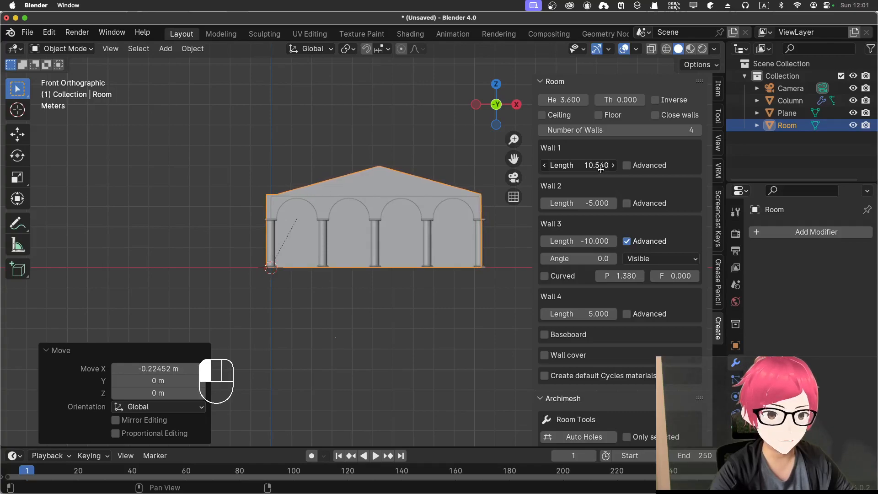
{"action": "left_click_drag", "start_coordinate": [600, 170], "coordinate": [601, 170]}
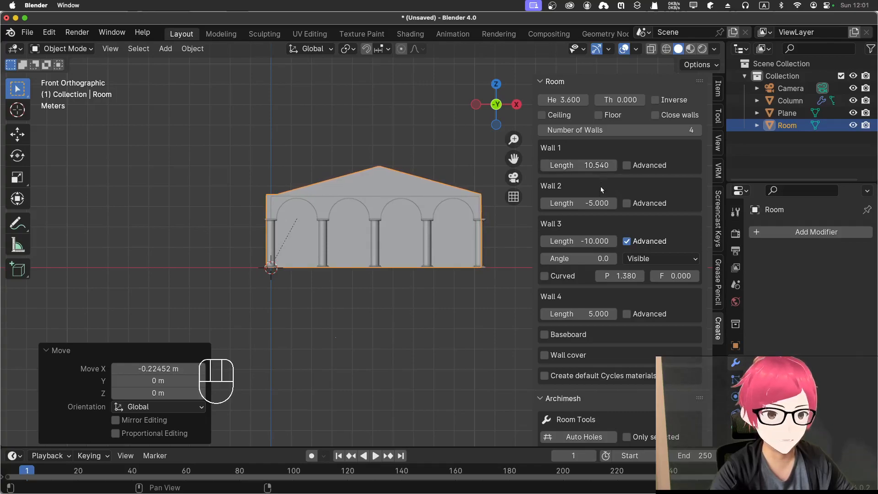
{"action": "left_click", "coordinate": [593, 166]}
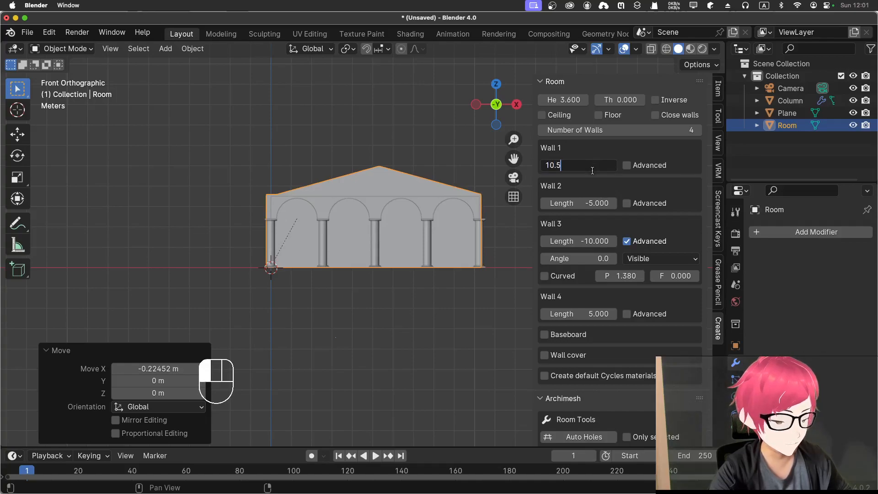
{"action": "type", "text": "10.5"}
{"action": "key", "text": "Return"}
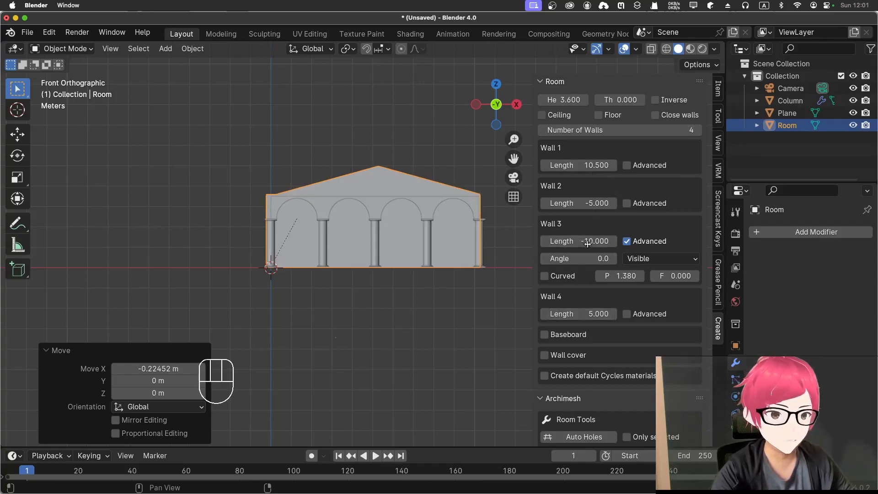
{"action": "left_click", "coordinate": [584, 236]}
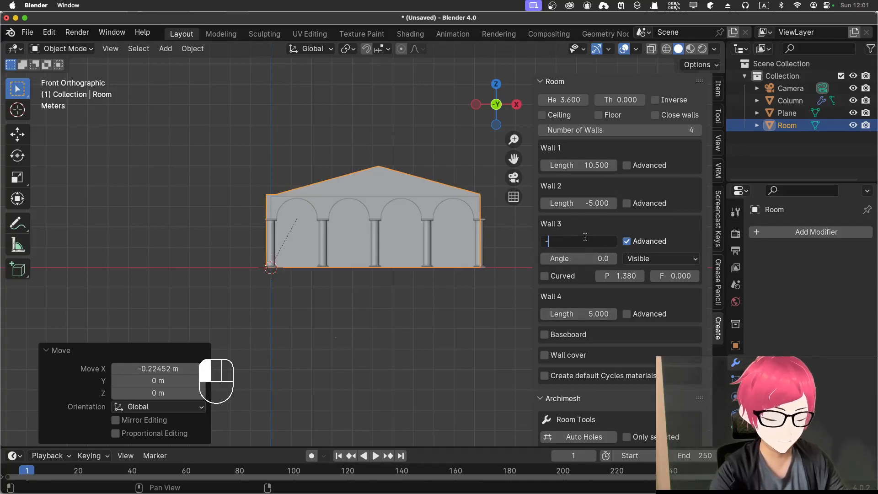
{"action": "key", "text": "Return"}
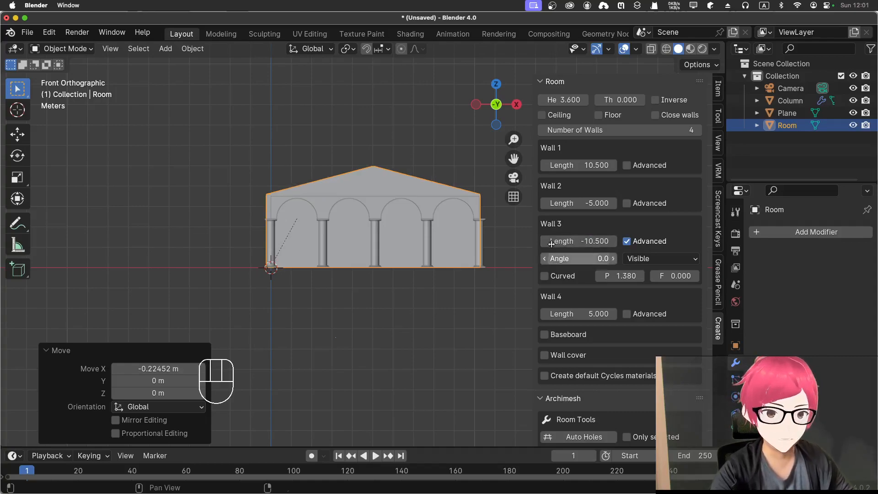
Step: Enable the advanced options for wall 1 of the room and give it the same 1.38 peak as wall 3
{"action": "left_click", "coordinate": [438, 173]}
{"action": "middle_click_drag", "start_coordinate": [439, 174], "coordinate": [343, 204]}
{"action": "scroll", "coordinate": [413, 188], "scroll_direction": "up", "scroll_amount": 2}
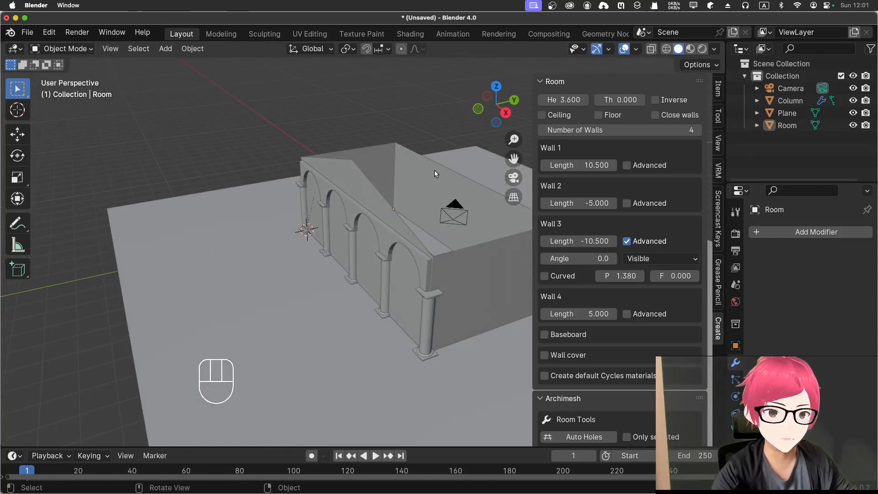
{"action": "left_click", "coordinate": [435, 173]}
{"action": "left_click", "coordinate": [617, 277]}
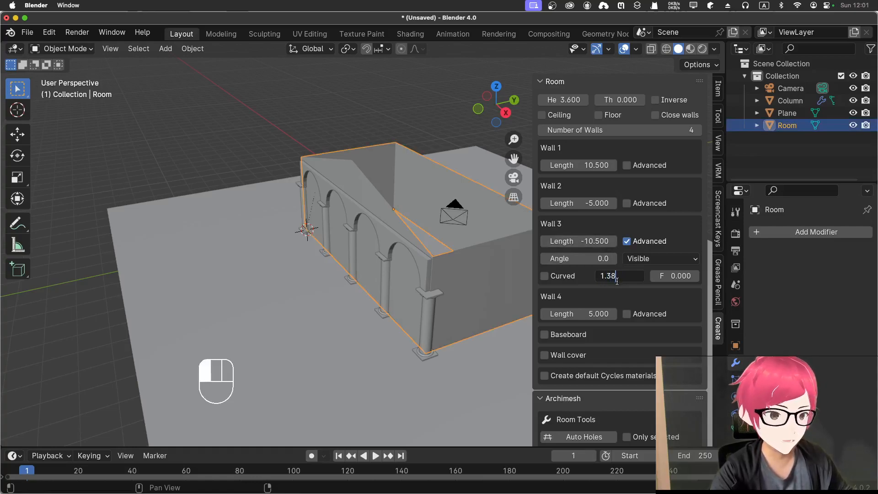
{"action": "key", "text": "Return"}
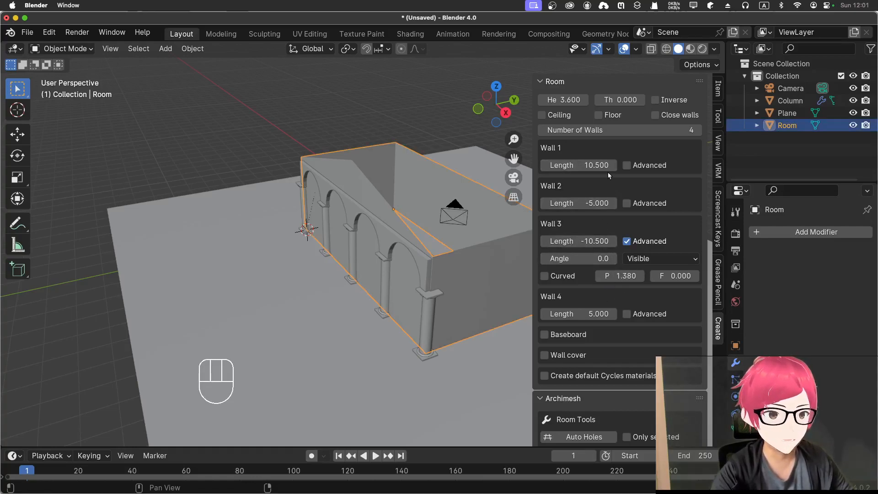
{"action": "left_click", "coordinate": [627, 165]}
{"action": "left_click", "coordinate": [613, 201]}
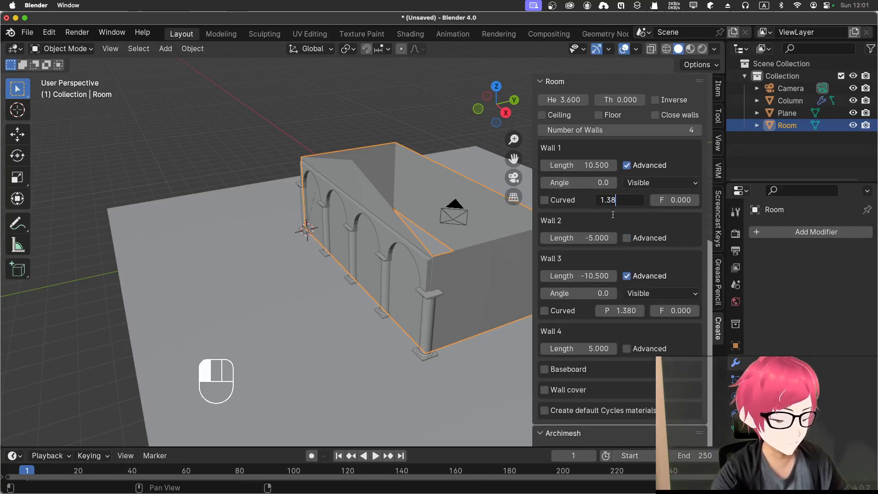
{"action": "key", "text": "Return"}
{"action": "middle_click_drag", "start_coordinate": [206, 166], "coordinate": [302, 215]}
{"action": "key", "text": "KP_1"}
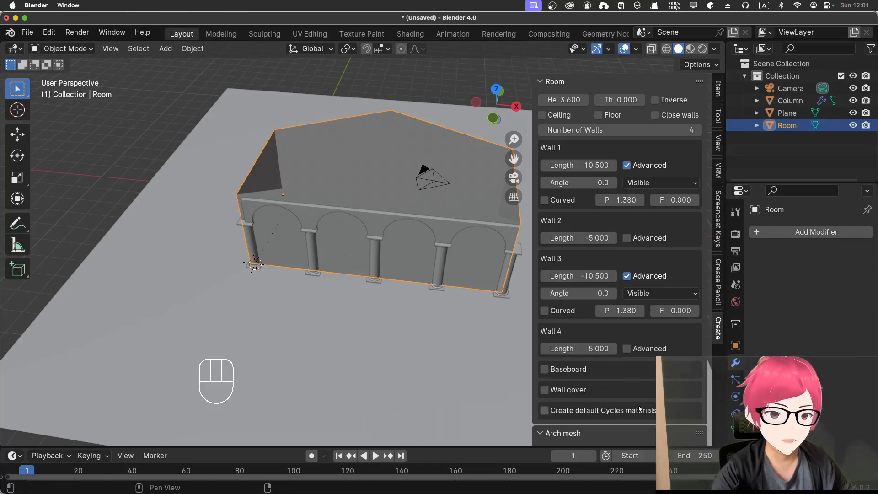
Step: Add an Archimesh roof to the scene and bring its tile patch at the column base into view
{"action": "scroll", "coordinate": [601, 420], "scroll_direction": "down", "scroll_amount": 7}
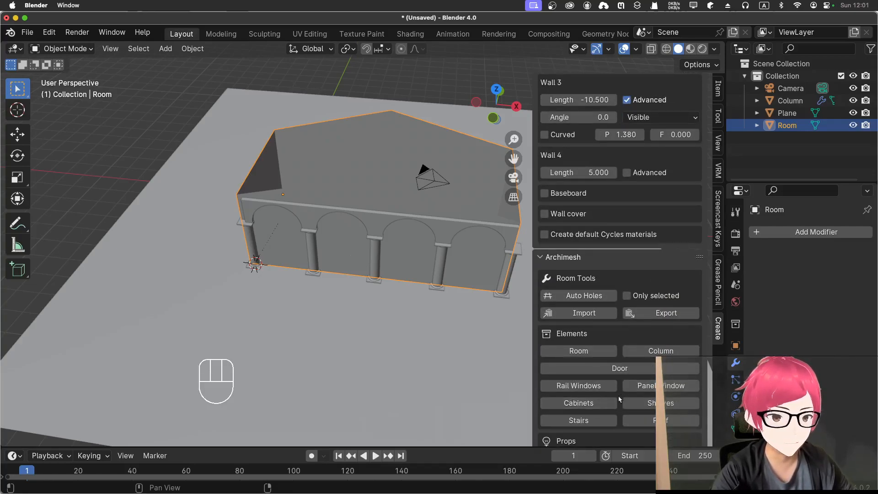
{"action": "left_click", "coordinate": [641, 421]}
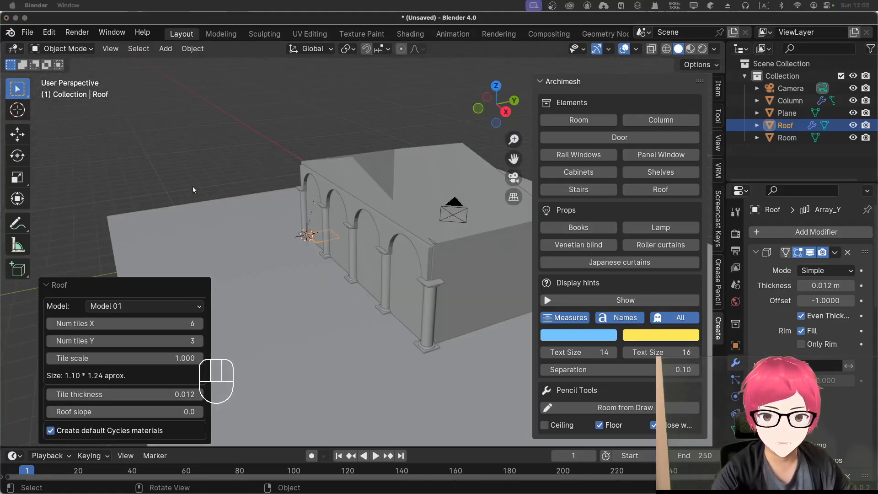
{"action": "middle_click_drag", "start_coordinate": [205, 144], "coordinate": [202, 167]}
{"action": "scroll", "coordinate": [339, 186], "scroll_direction": "up", "scroll_amount": 4}
{"action": "middle_click_drag", "start_coordinate": [351, 178], "coordinate": [311, 174]}
{"action": "scroll", "coordinate": [418, 82], "scroll_direction": "up", "scroll_amount": 3}
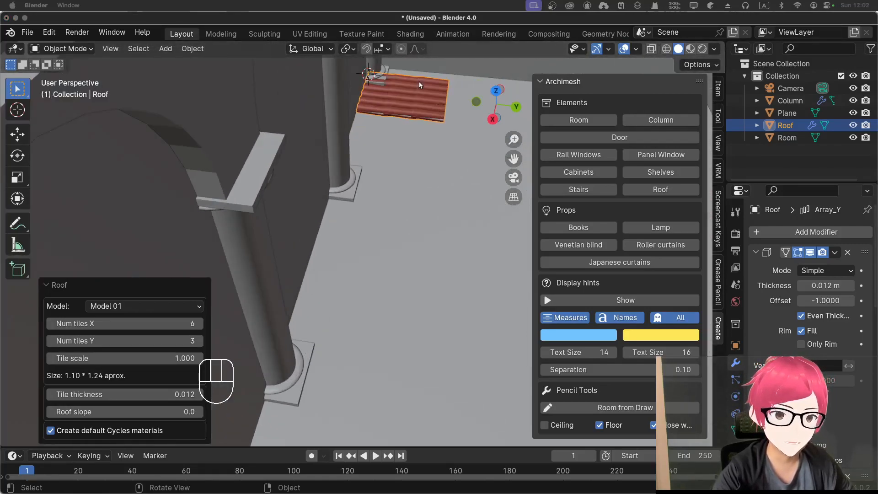
{"action": "middle_click_drag", "start_coordinate": [419, 87], "coordinate": [416, 64]}
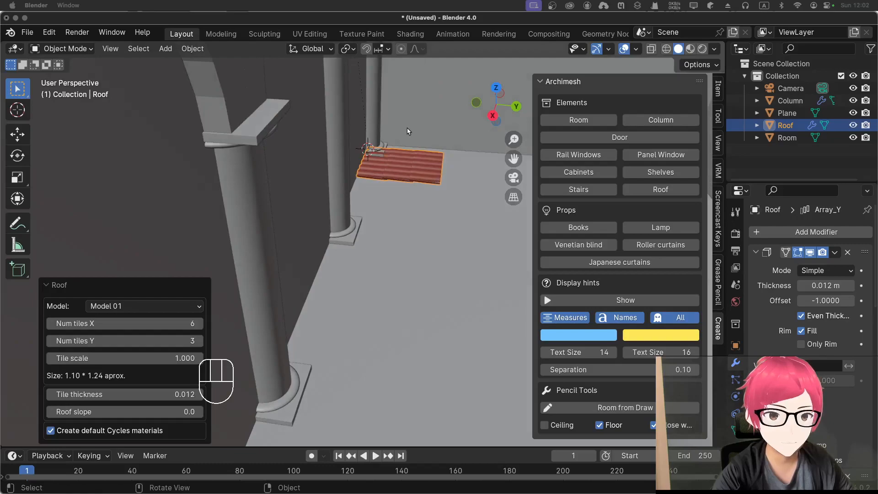
Step: Try roof tile Model 02, Model 03 and Model 04, and switch back to Model 01
{"action": "left_click", "coordinate": [141, 307]}
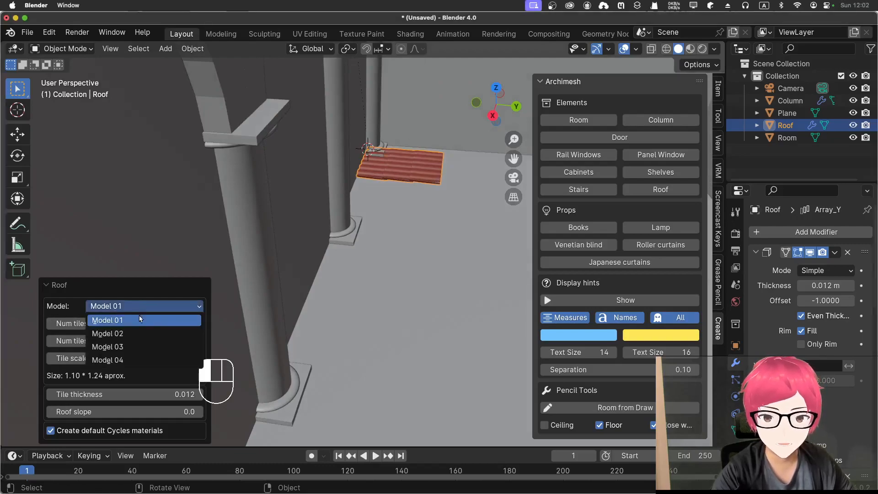
{"action": "left_click", "coordinate": [137, 333]}
{"action": "left_click", "coordinate": [146, 306]}
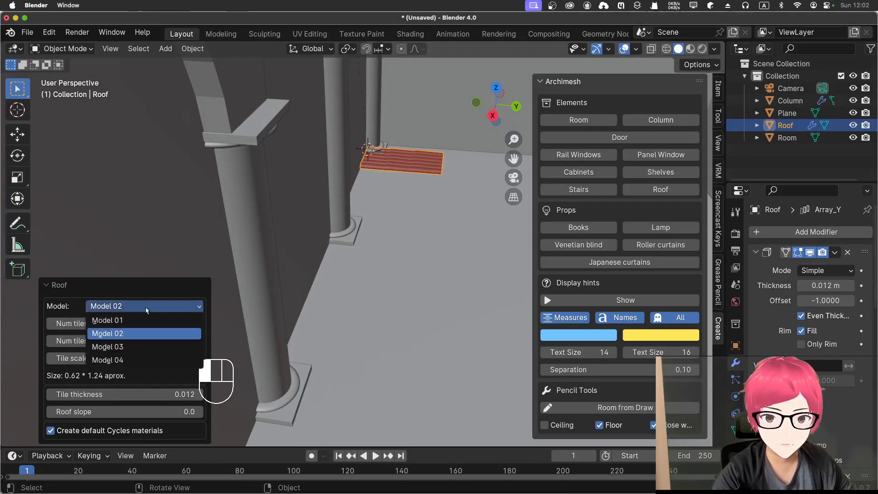
{"action": "left_click", "coordinate": [136, 342]}
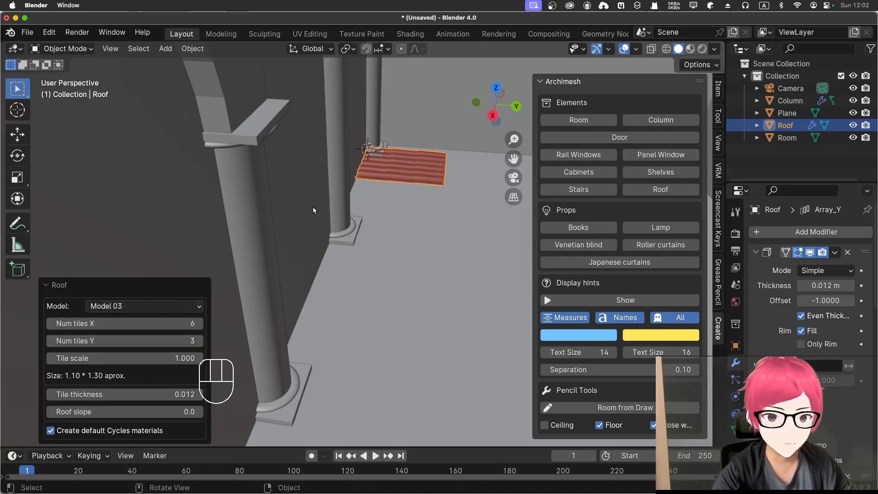
{"action": "scroll", "coordinate": [361, 174], "scroll_direction": "up", "scroll_amount": 2}
{"action": "middle_click_drag", "start_coordinate": [407, 171], "coordinate": [382, 231], "text": "shift"}
{"action": "scroll", "coordinate": [422, 174], "scroll_direction": "up", "scroll_amount": 3}
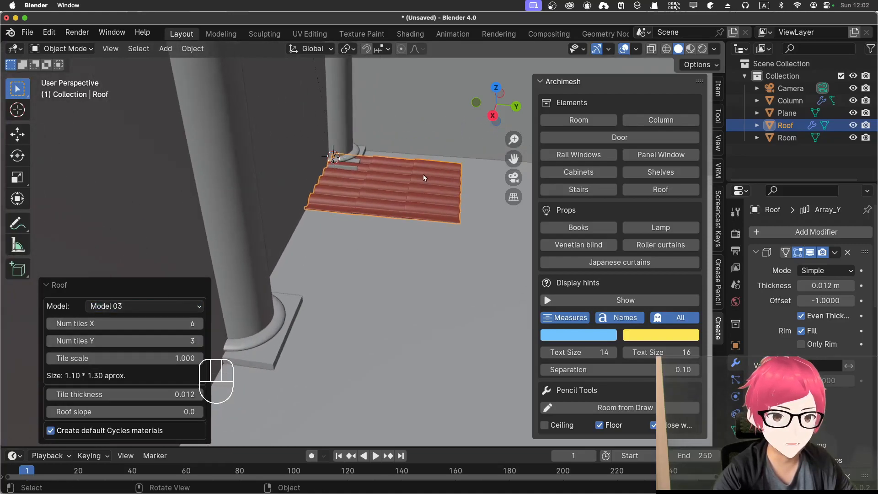
{"action": "left_click", "coordinate": [135, 307]}
{"action": "left_click", "coordinate": [135, 360]}
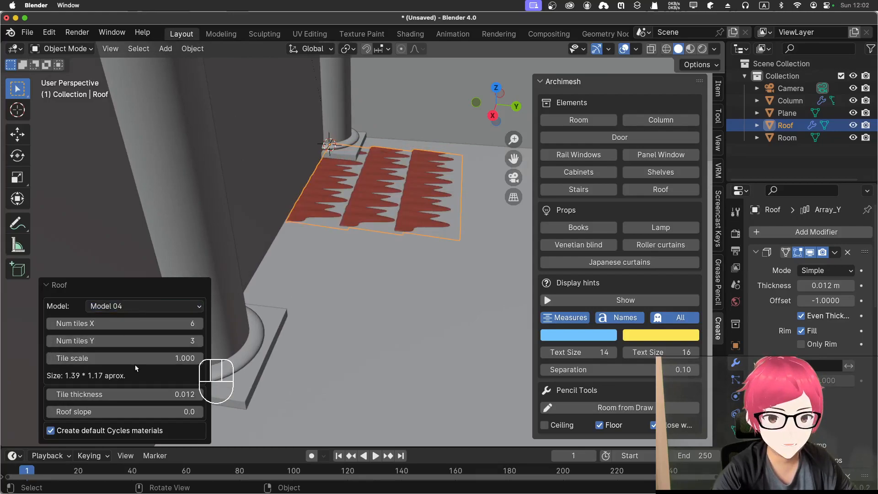
{"action": "left_click", "coordinate": [144, 310]}
{"action": "left_click", "coordinate": [144, 306]}
{"action": "left_click", "coordinate": [139, 307]}
{"action": "left_click", "coordinate": [138, 321]}
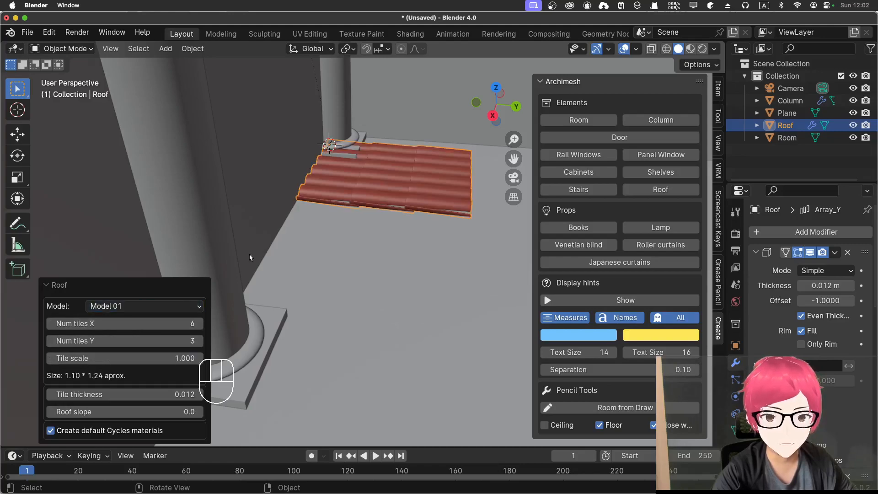
Step: In right side view, raise the roof patch about 3.78 m so it sits above the top edge of the room's walls
{"action": "key", "text": "KP_1"}
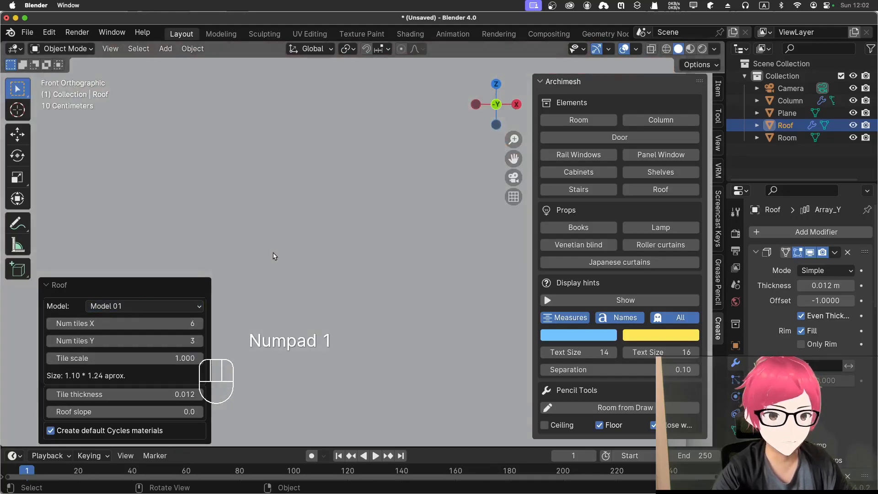
{"action": "key", "text": "KP_3"}
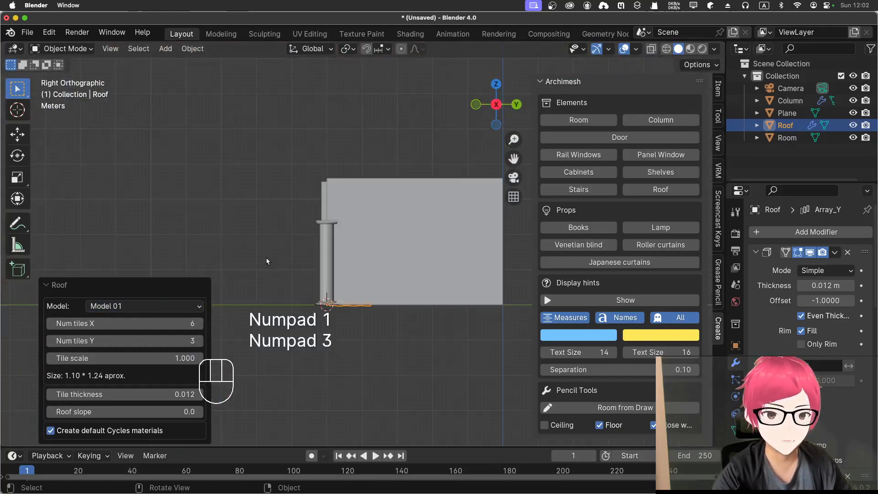
{"action": "key", "text": "g"}
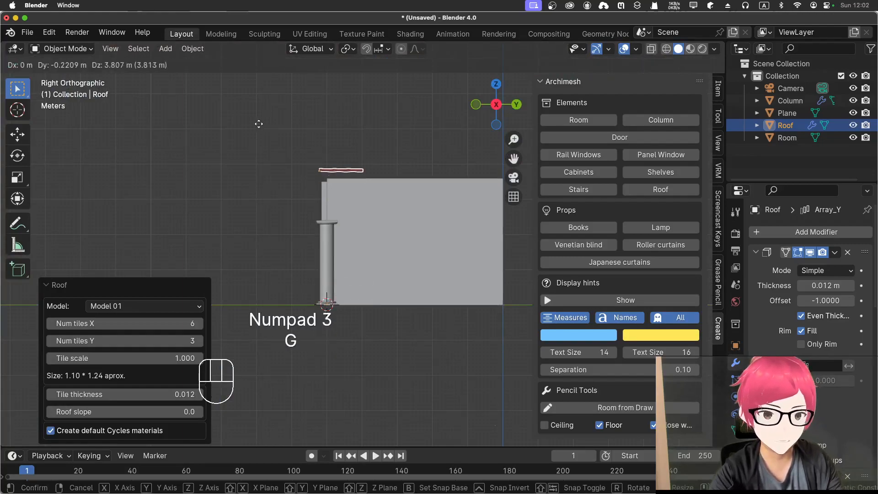
{"action": "left_click", "coordinate": [265, 128]}
{"action": "middle_click_drag", "start_coordinate": [265, 127], "coordinate": [299, 206]}
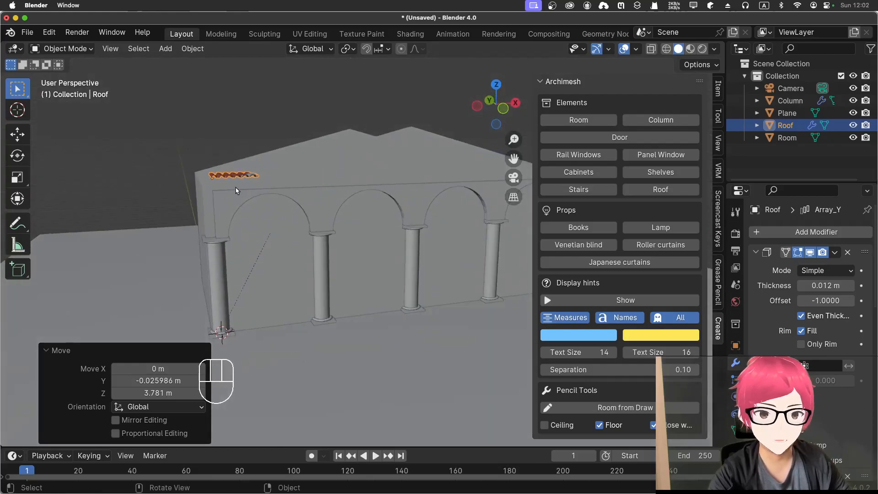
{"action": "middle_click_drag", "start_coordinate": [235, 190], "coordinate": [224, 188]}
Step: In front view, rotate the roof patch by -14.7° to follow the gable slope, and try scaling it up
{"action": "key", "text": "KP_3"}
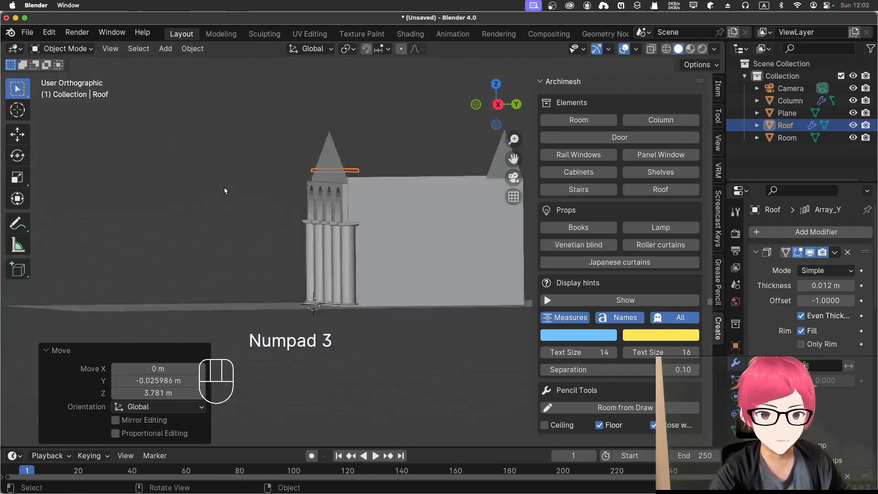
{"action": "key", "text": "KP_1"}
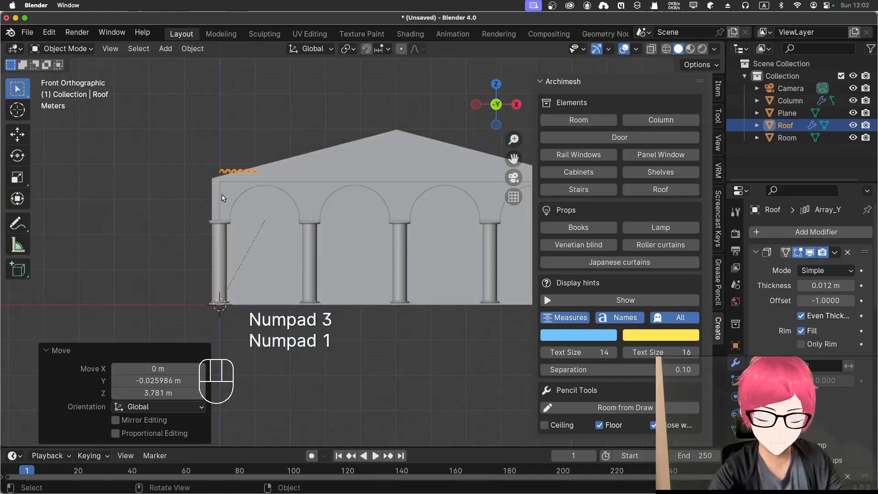
{"action": "key", "text": "r"}
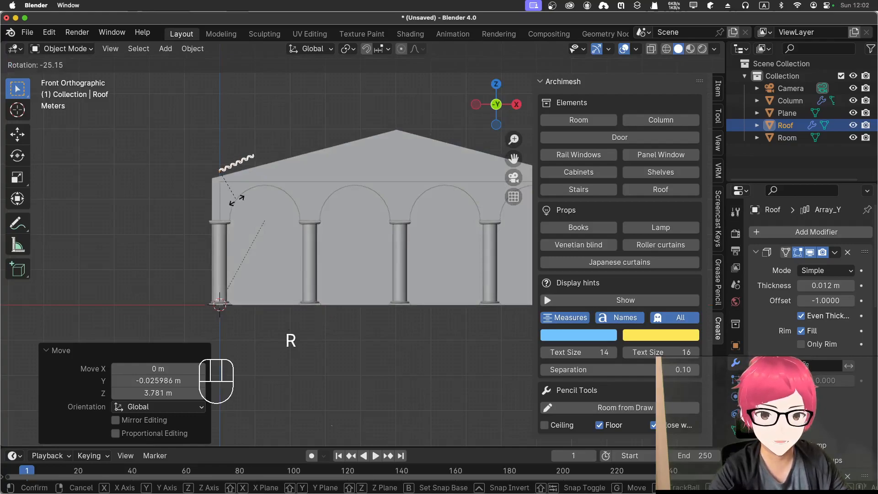
{"action": "left_click", "coordinate": [231, 198]}
{"action": "key", "text": "s"}
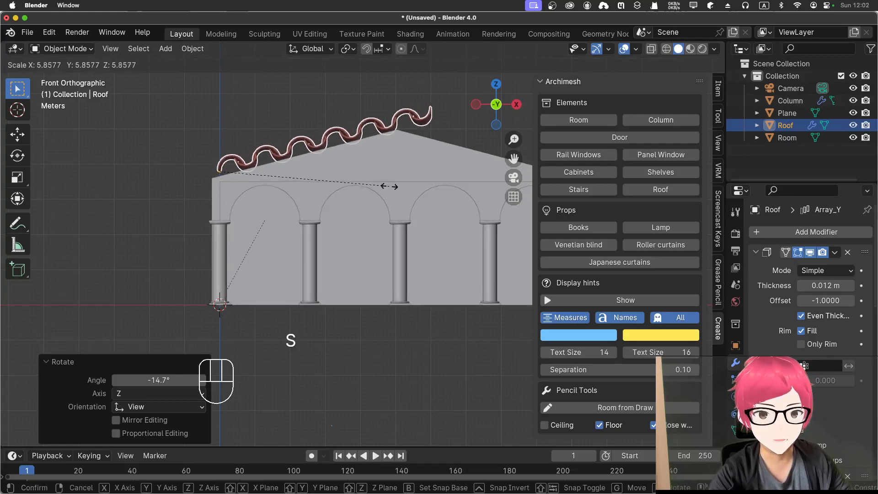
{"action": "right_click", "coordinate": [283, 204]}
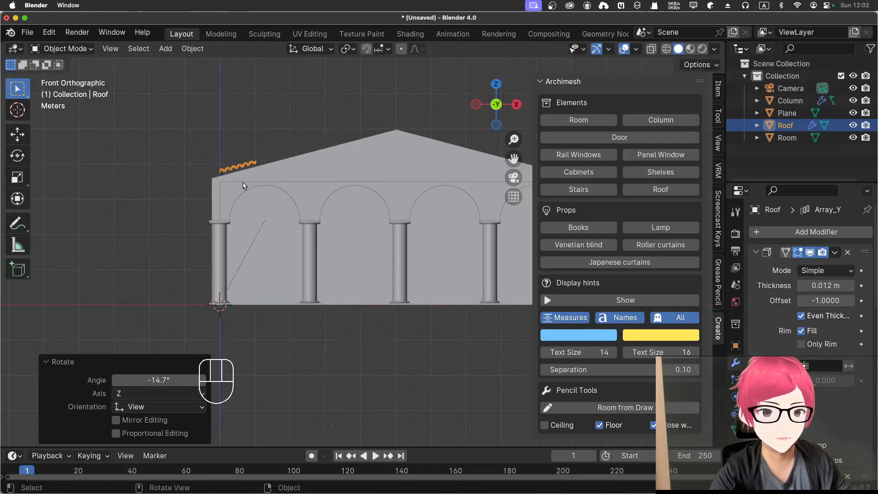
Step: Delete the roof tile patch from the scene
{"action": "middle_click_drag", "start_coordinate": [237, 160], "coordinate": [189, 251]}
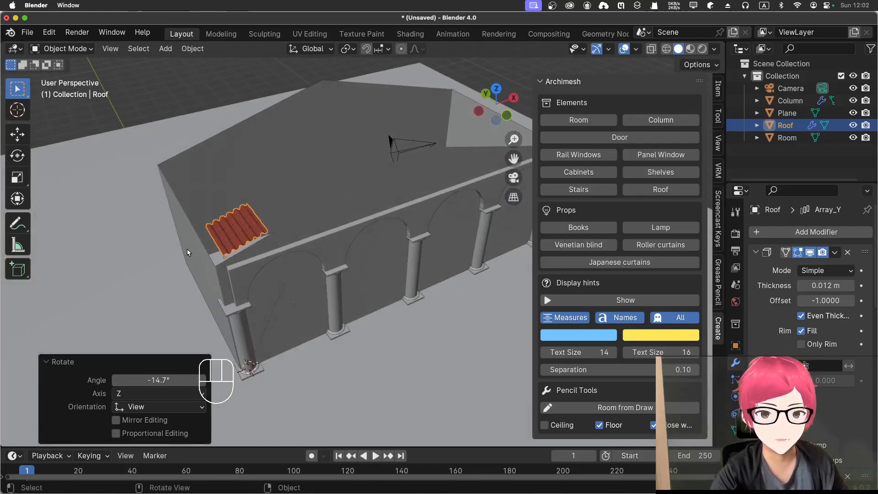
{"action": "key", "text": "x"}
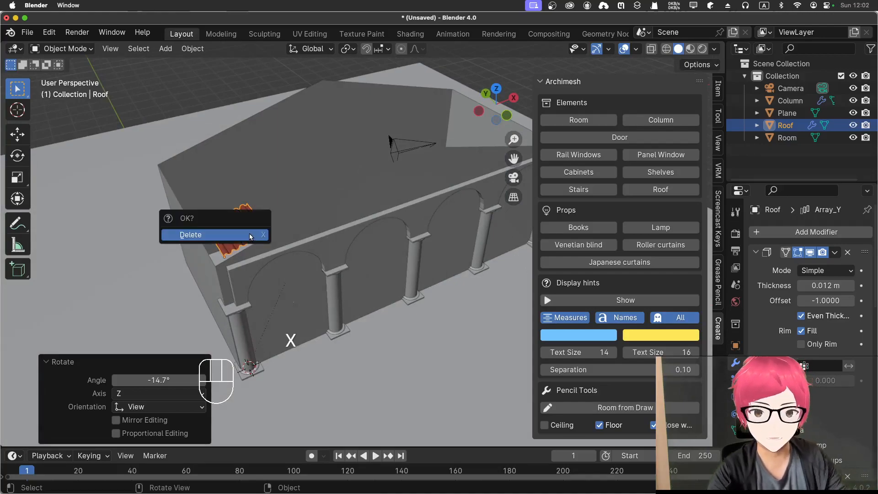
{"action": "left_click", "coordinate": [249, 237]}
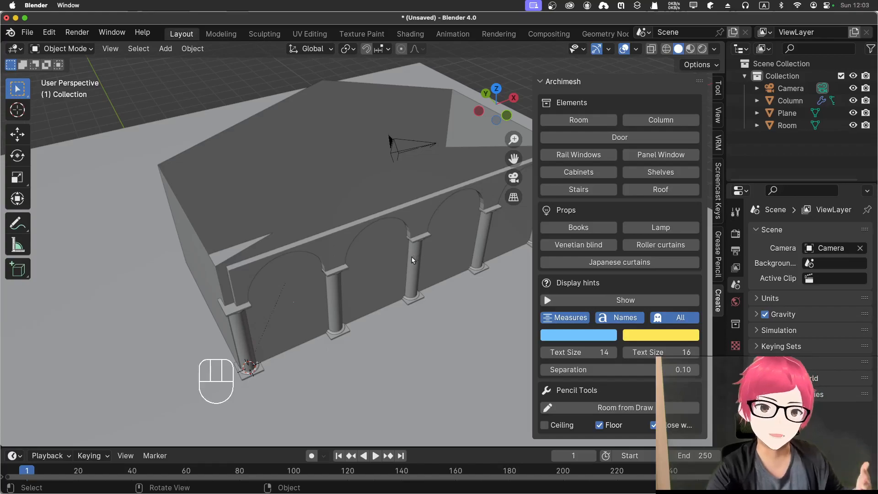
Step: Frame the whole arched front of the building and switch the viewport to rendered shading
{"action": "key", "text": "KP_1"}
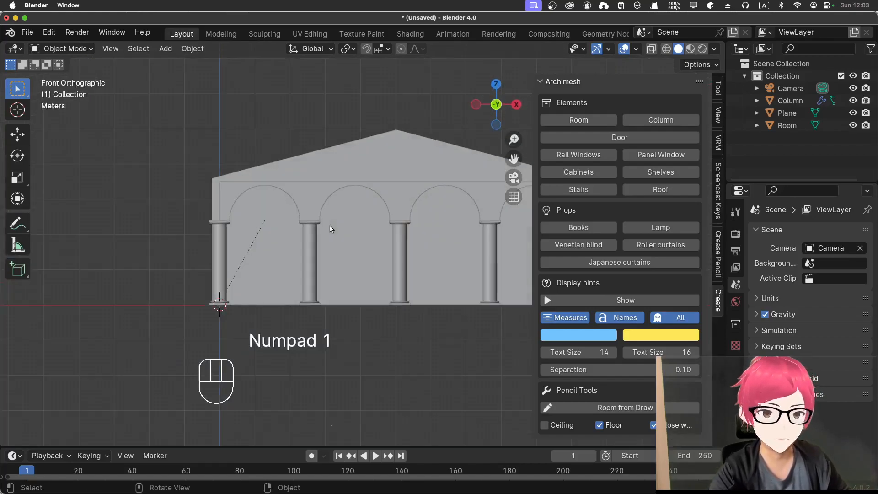
{"action": "middle_click_drag", "start_coordinate": [318, 250], "coordinate": [257, 264], "text": "shift"}
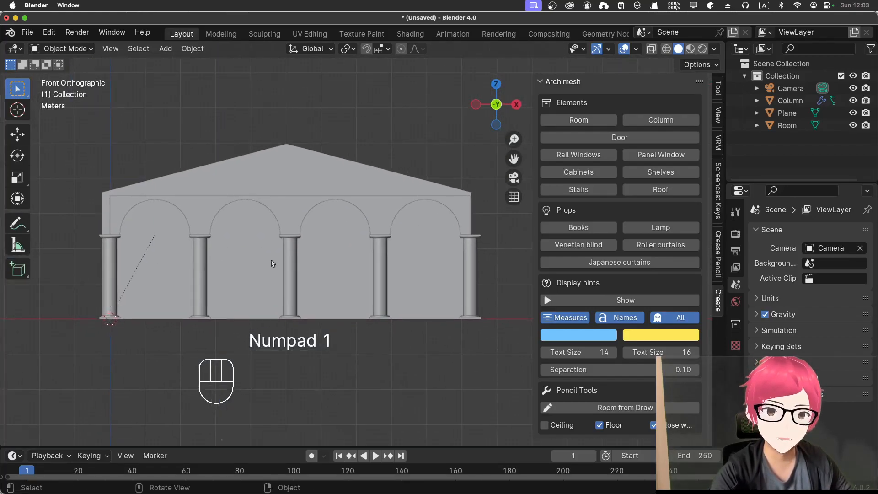
{"action": "middle_click_drag", "start_coordinate": [382, 337], "coordinate": [366, 355]}
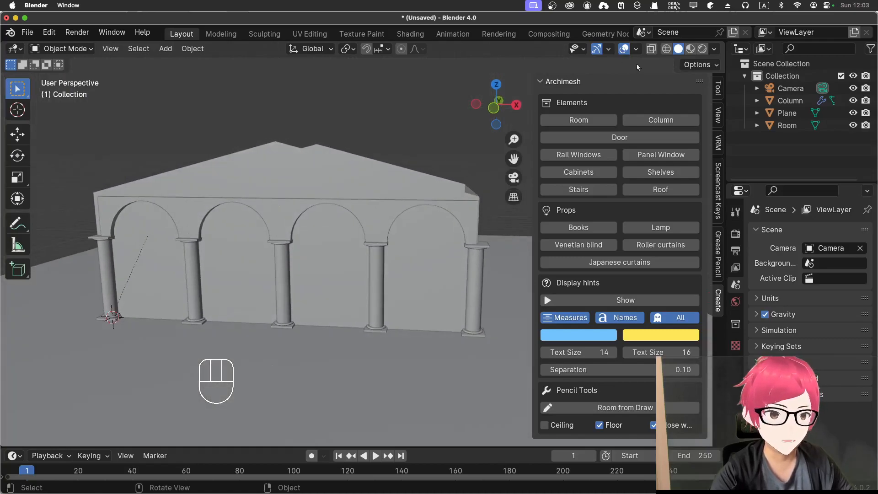
{"action": "middle_click_drag", "start_coordinate": [415, 134], "coordinate": [418, 126]}
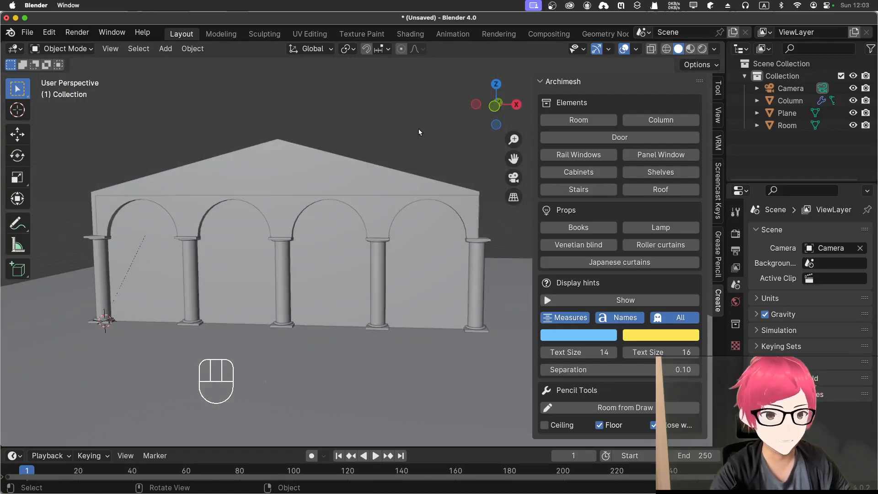
{"action": "left_click", "coordinate": [702, 51]}
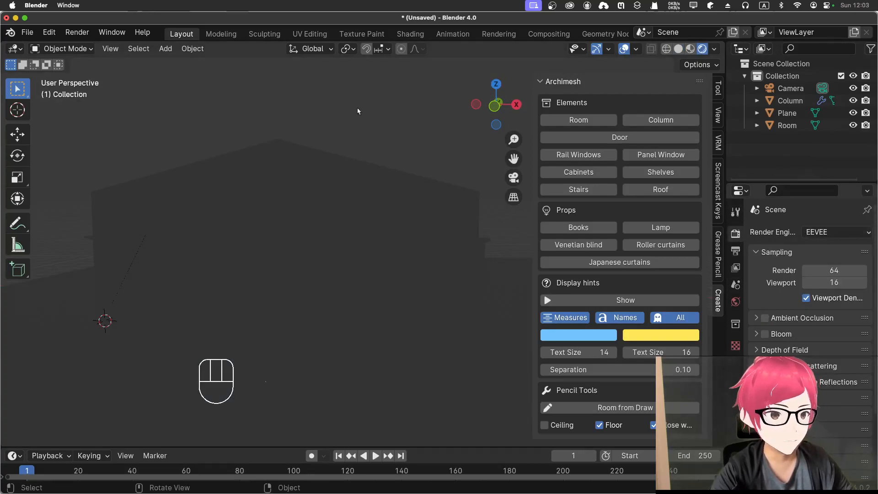
Step: Add a sun light to the scene
{"action": "key", "text": "shift+a"}
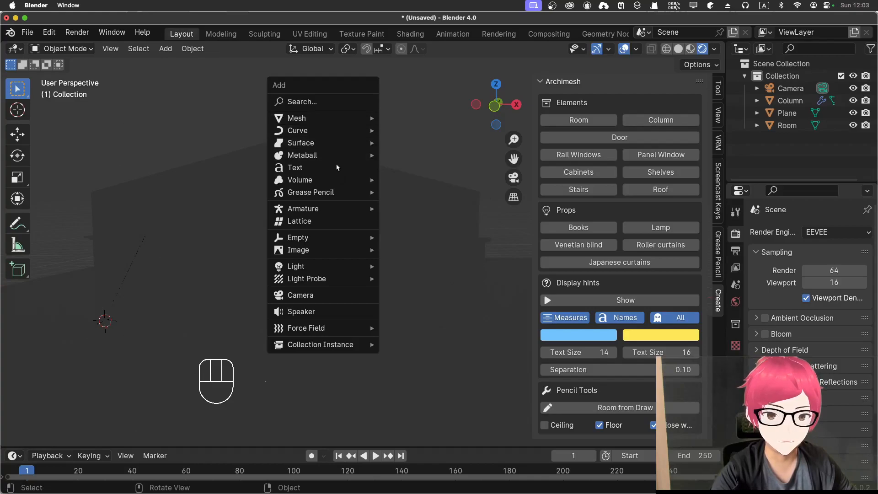
{"action": "mouse_move", "coordinate": [347, 269]}
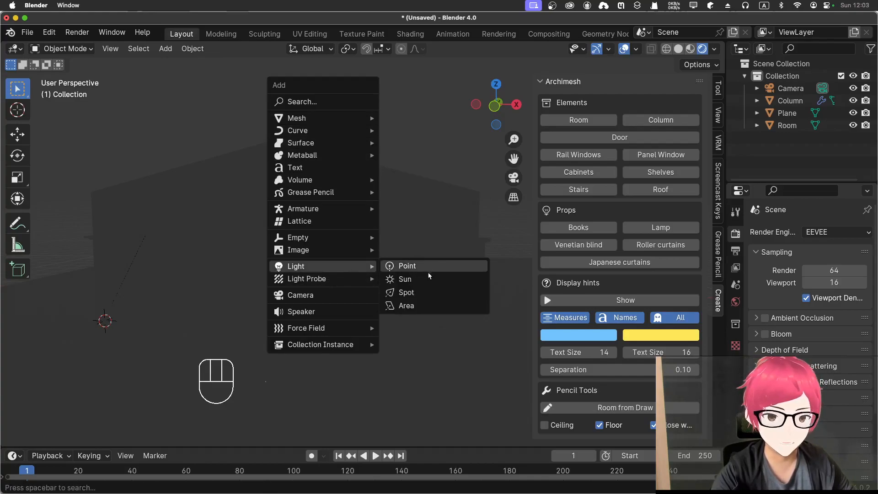
{"action": "left_click", "coordinate": [426, 277]}
{"action": "middle_click_drag", "start_coordinate": [434, 268], "coordinate": [385, 298]}
Step: In front view, move the sun light about -0.94 m in X and 5.98 m in Z, and rotate it by -51.3°
{"action": "key", "text": "KP_1"}
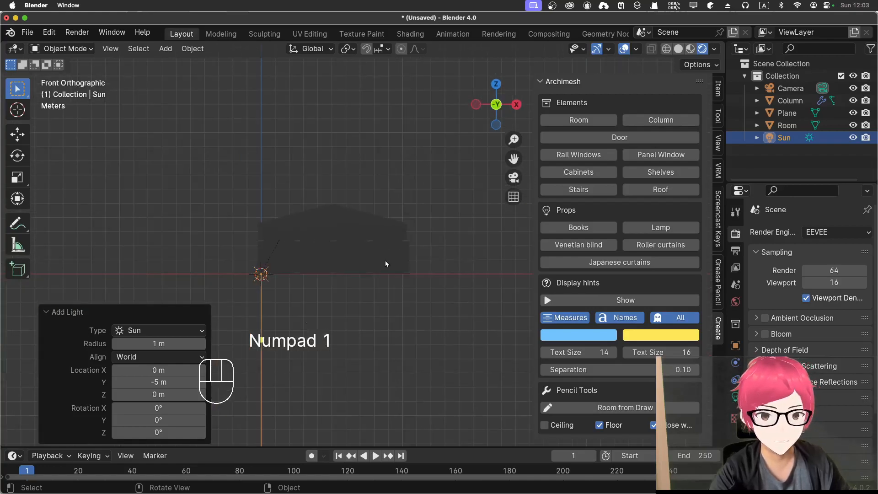
{"action": "key", "text": "g"}
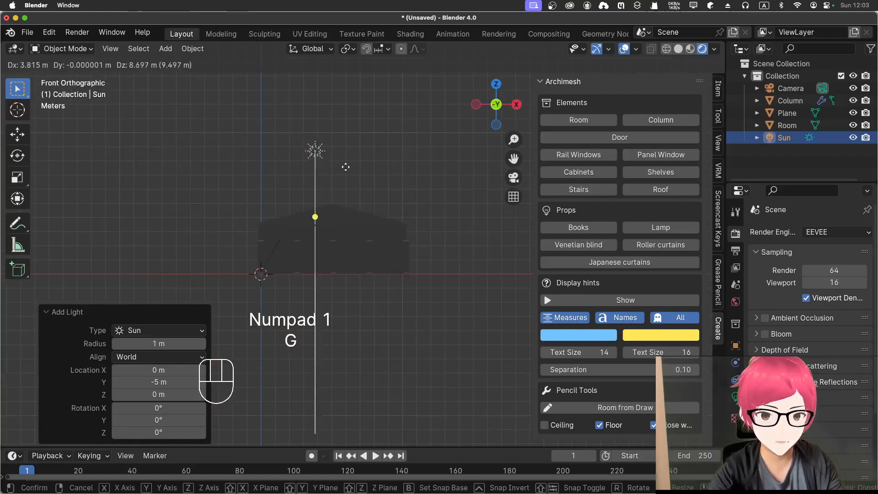
{"action": "left_click", "coordinate": [276, 213]}
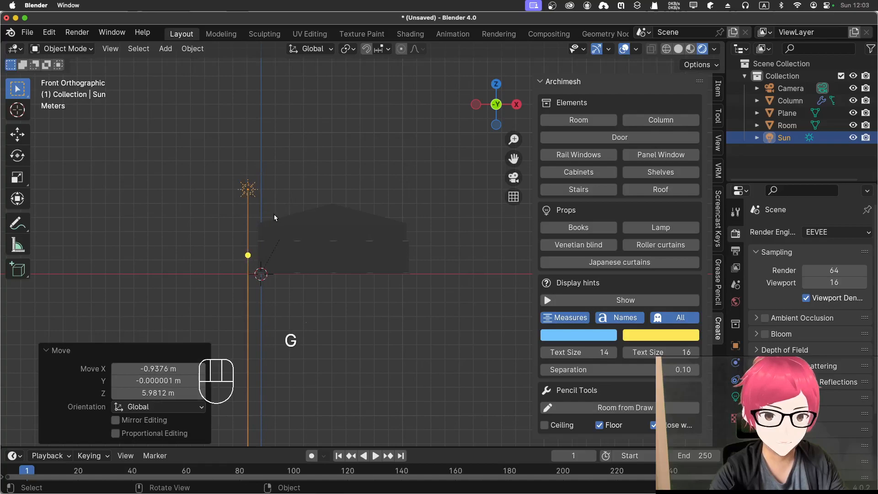
{"action": "key", "text": "r"}
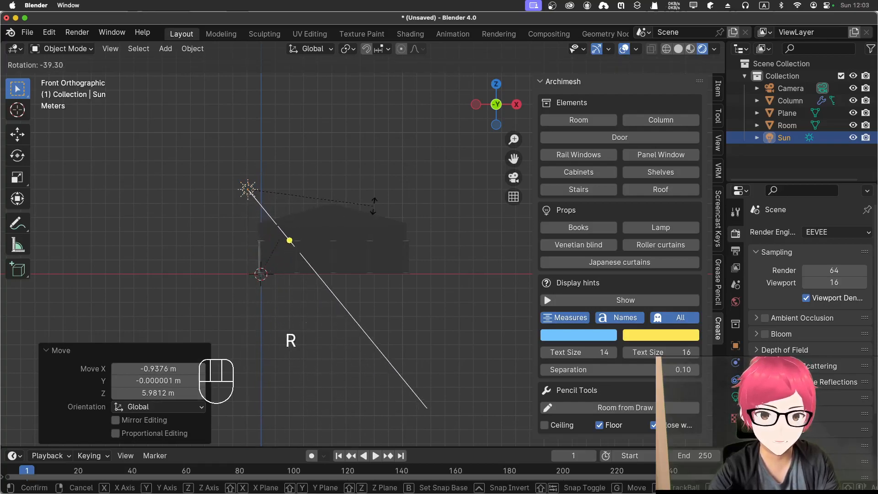
{"action": "left_click", "coordinate": [465, 187]}
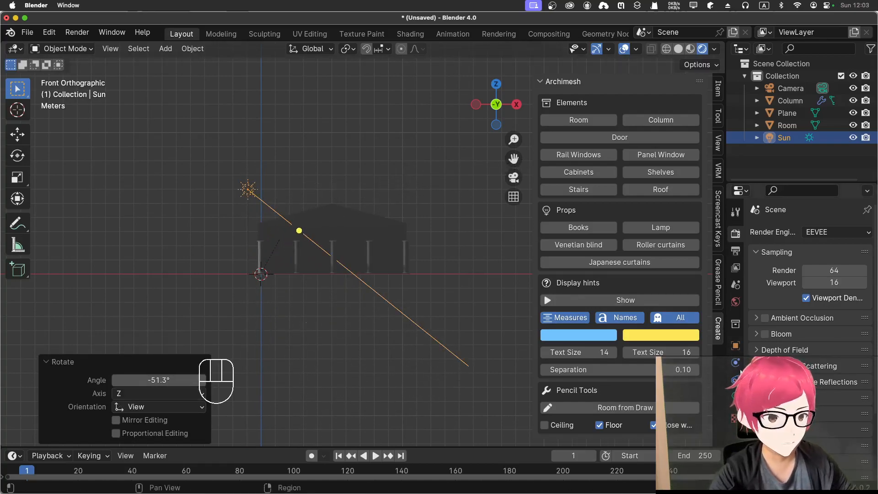
Step: Set the sun light's strength to 10
{"action": "left_click", "coordinate": [735, 398]}
{"action": "left_click_drag", "start_coordinate": [824, 315], "coordinate": [866, 317]}
{"action": "left_click", "coordinate": [834, 316]}
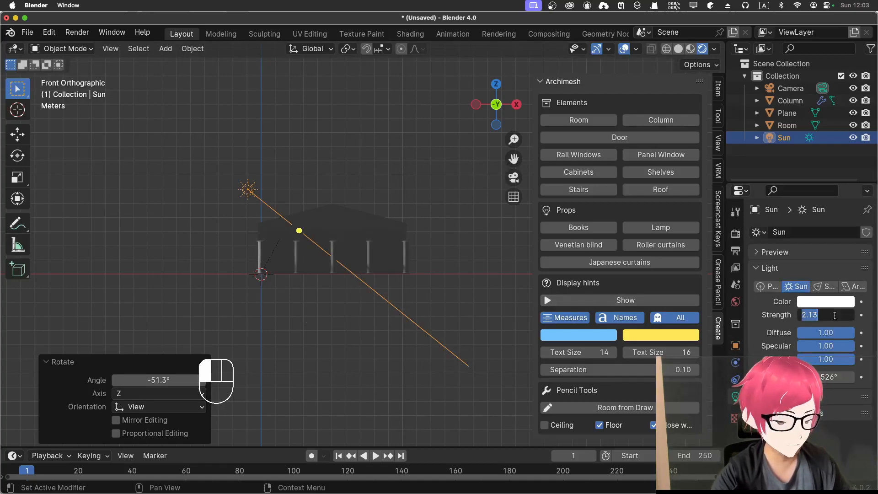
{"action": "type", "text": "10"}
{"action": "key", "text": "Return"}
Step: Move the sun light about -11.1 m along Y and rotate it 33.5° about the global Z axis to light the facade
{"action": "middle_click_drag", "start_coordinate": [326, 189], "coordinate": [268, 191]}
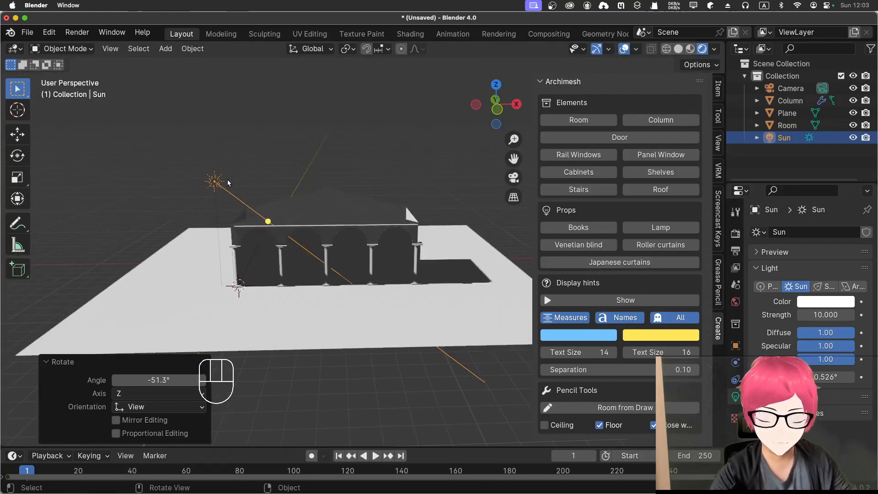
{"action": "key", "text": "g"}
{"action": "key", "text": "x"}
{"action": "key", "text": "y"}
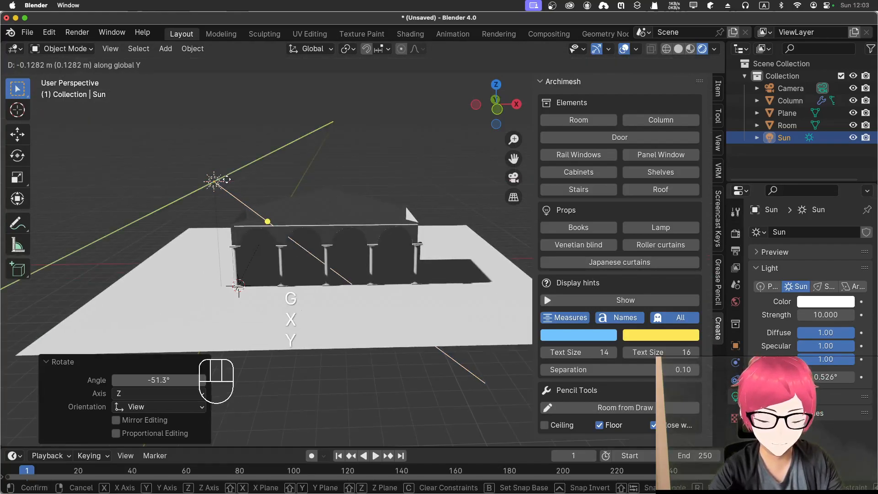
{"action": "left_click", "coordinate": [166, 250]}
{"action": "key", "text": "r"}
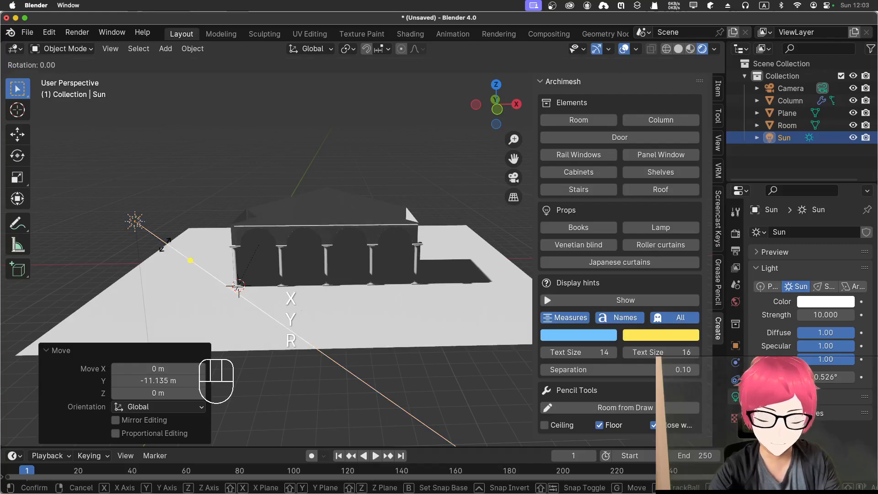
{"action": "key", "text": "z"}
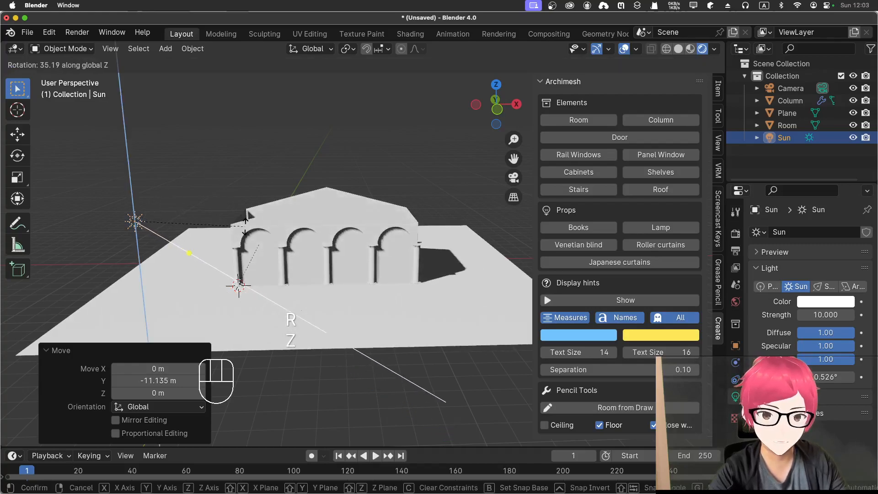
{"action": "left_click", "coordinate": [251, 234]}
Step: Change the render engine to Cycles
{"action": "key", "text": "KP_1"}
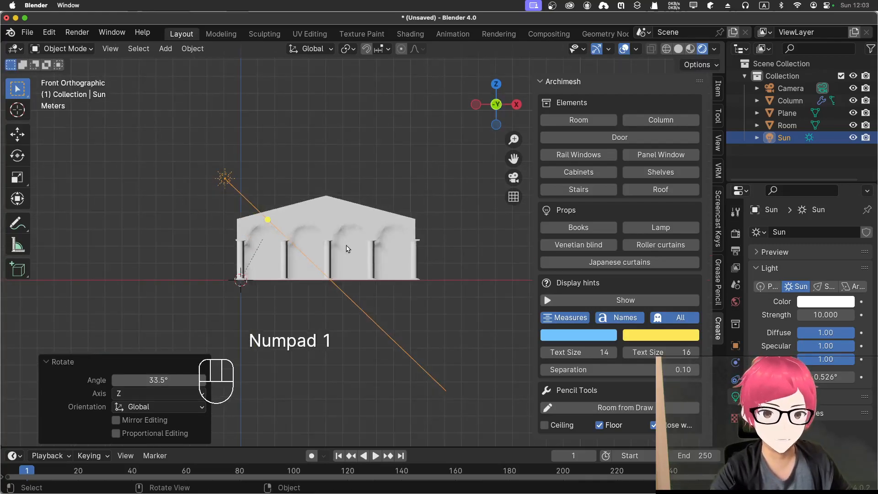
{"action": "middle_click_drag", "start_coordinate": [349, 242], "coordinate": [337, 270]}
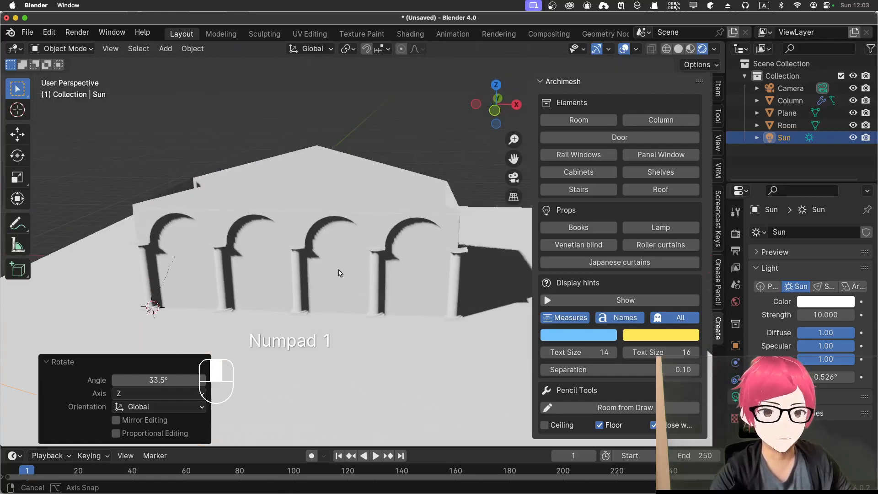
{"action": "left_click", "coordinate": [737, 233]}
{"action": "left_click", "coordinate": [836, 232]}
{"action": "left_click", "coordinate": [823, 274]}
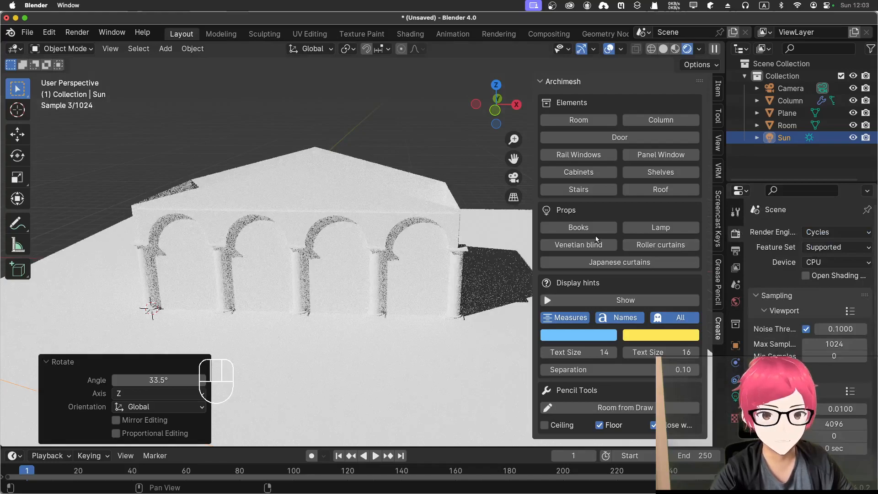
{"action": "scroll", "coordinate": [412, 175], "scroll_direction": "up", "scroll_amount": 1}
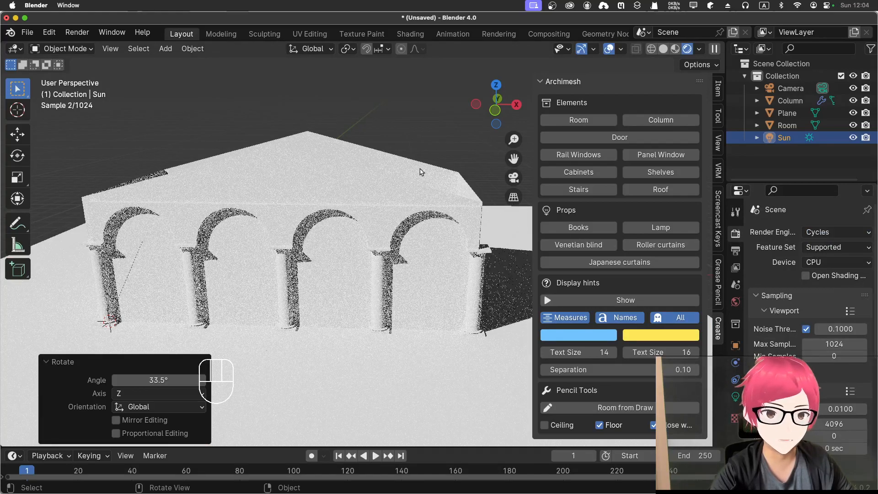
Step: Deselect the sun light and add a Scene Line Art grease pencil object
{"action": "left_click", "coordinate": [351, 109]}
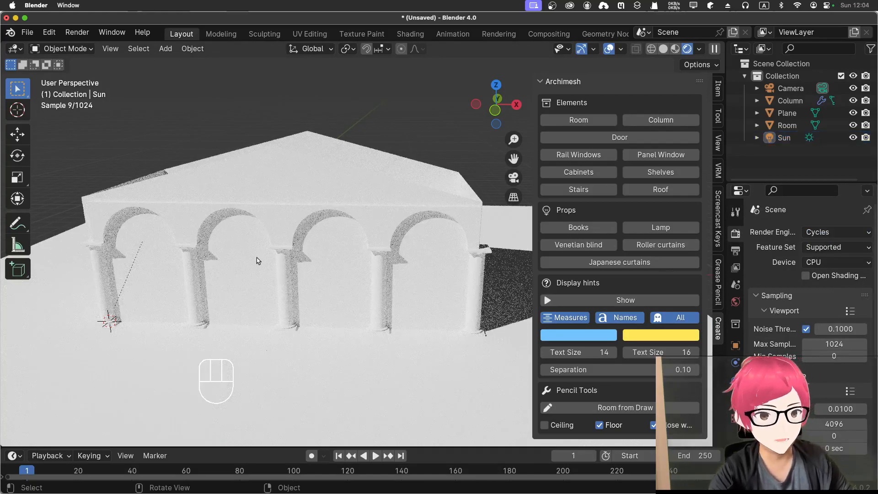
{"action": "key", "text": "shift+a"}
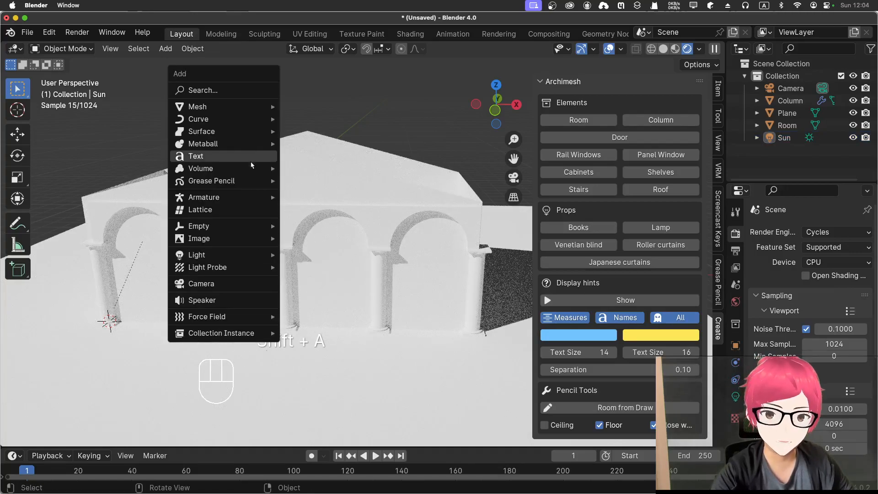
{"action": "mouse_move", "coordinate": [248, 180]}
{"action": "left_click", "coordinate": [320, 224]}
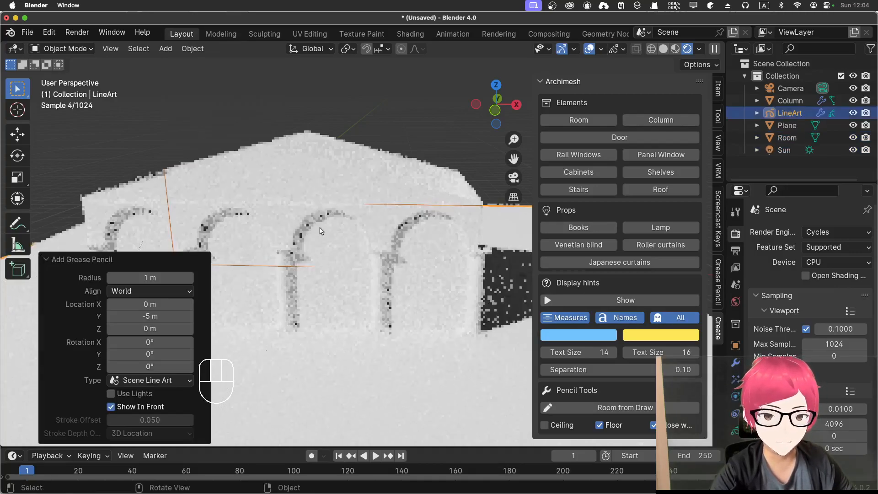
Step: Move the camera with walk navigation to frame the arched facade at an angle from the front, and hide the sidebar
{"action": "key", "text": "KP_0"}
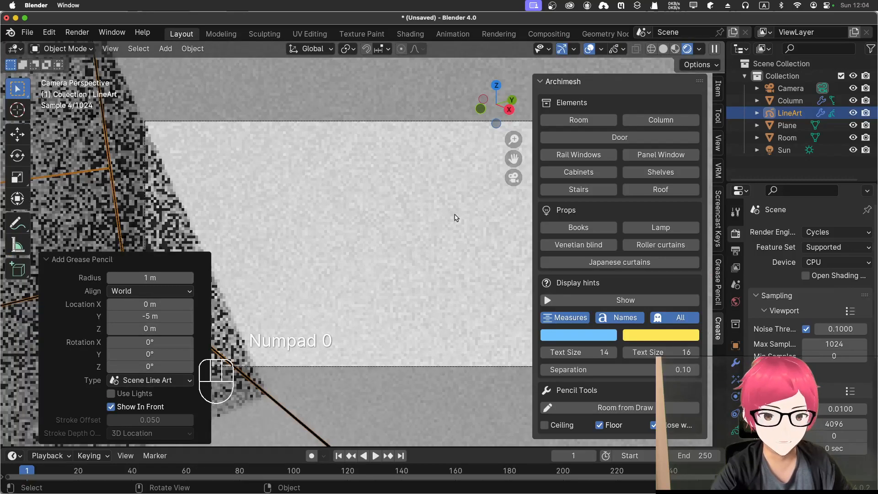
{"action": "key", "text": "shift+grave"}
{"action": "key", "text": "s"}
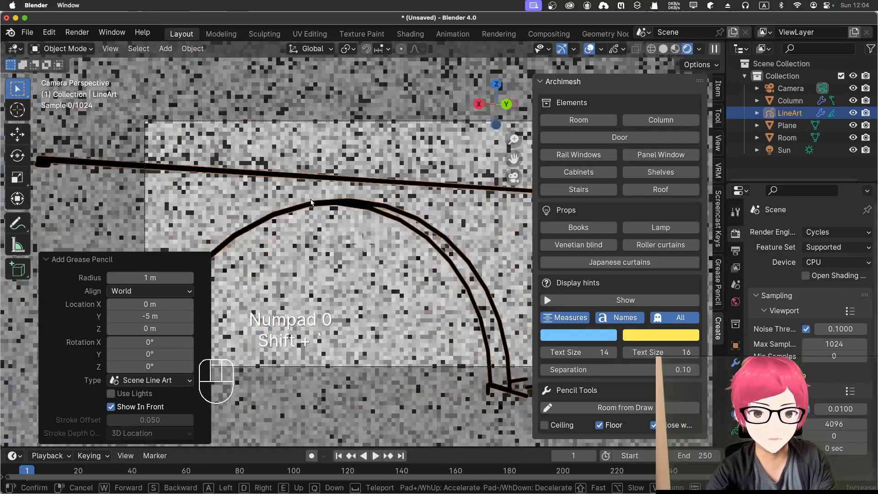
{"action": "key", "text": "s"}
{"action": "key", "text": "s"}
{"action": "key", "text": "s"}
{"action": "key", "text": "s"}
{"action": "key", "text": "shift+s"}
{"action": "key", "text": "shift+s"}
{"action": "key", "text": "shift+s"}
{"action": "key", "text": "shift+s"}
{"action": "key", "text": "shift+s"}
{"action": "key", "text": "shift+s"}
{"action": "key", "text": "shift+s"}
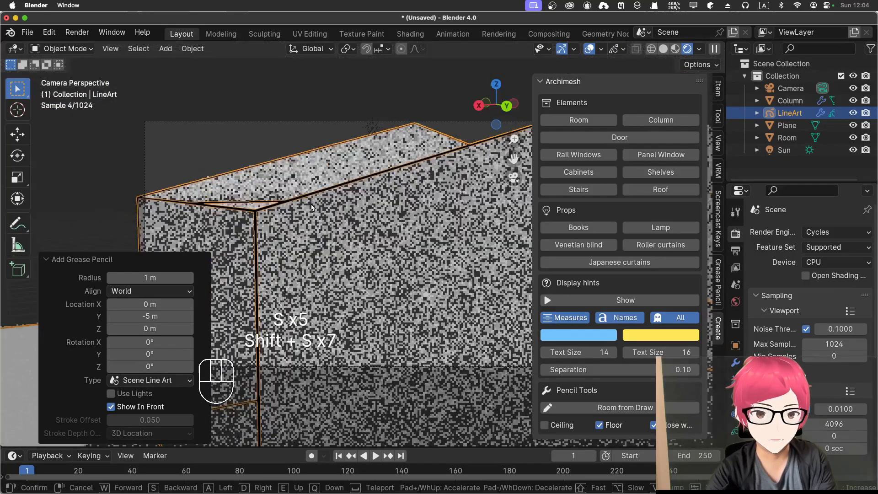
{"action": "key", "text": "s"}
{"action": "key", "text": "d"}
{"action": "key", "text": "d"}
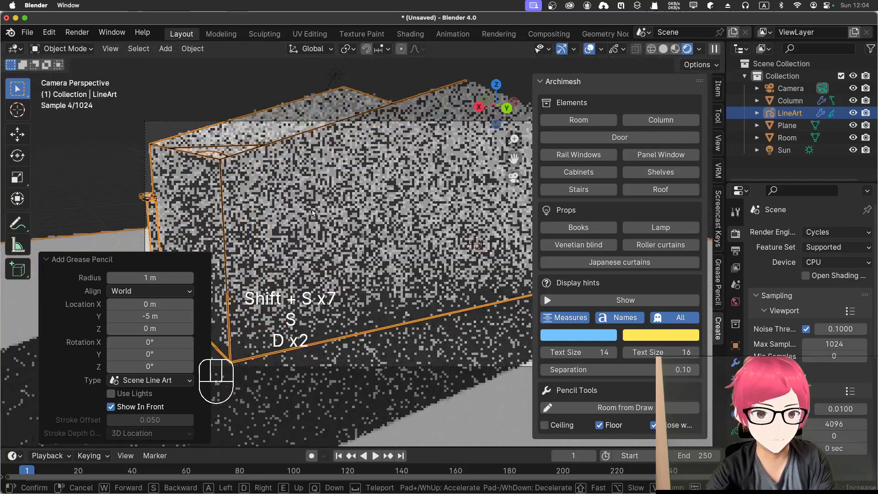
{"action": "key", "text": "a"}
{"action": "key", "text": "a"}
{"action": "key", "text": "a"}
{"action": "key", "text": "w"}
{"action": "key", "text": "shift+w"}
{"action": "key", "text": "shift+w"}
{"action": "key", "text": "shift+w"}
{"action": "key", "text": "shift+w"}
{"action": "key", "text": "shift+w"}
{"action": "key", "text": "shift+w"}
{"action": "key", "text": "shift+w"}
{"action": "key", "text": "shift+w"}
{"action": "key", "text": "shift+w"}
{"action": "key", "text": "shift+w"}
{"action": "key", "text": "shift+w"}
{"action": "key", "text": "shift+w"}
{"action": "key", "text": "shift+w"}
{"action": "key", "text": "shift+w"}
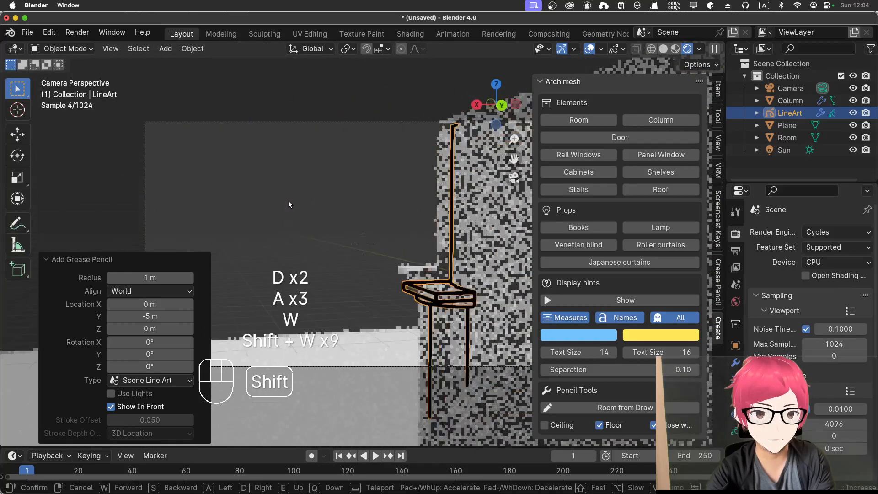
{"action": "key", "text": "shift+w"}
{"action": "key", "text": "shift+w"}
{"action": "key", "text": "shift+w"}
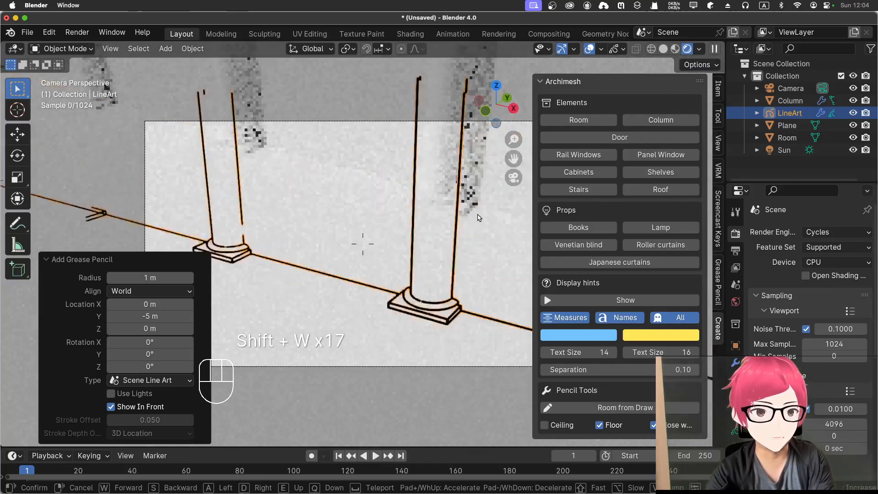
{"action": "key", "text": "s"}
{"action": "key", "text": "shift+s"}
{"action": "key", "text": "shift+s"}
{"action": "key", "text": "s"}
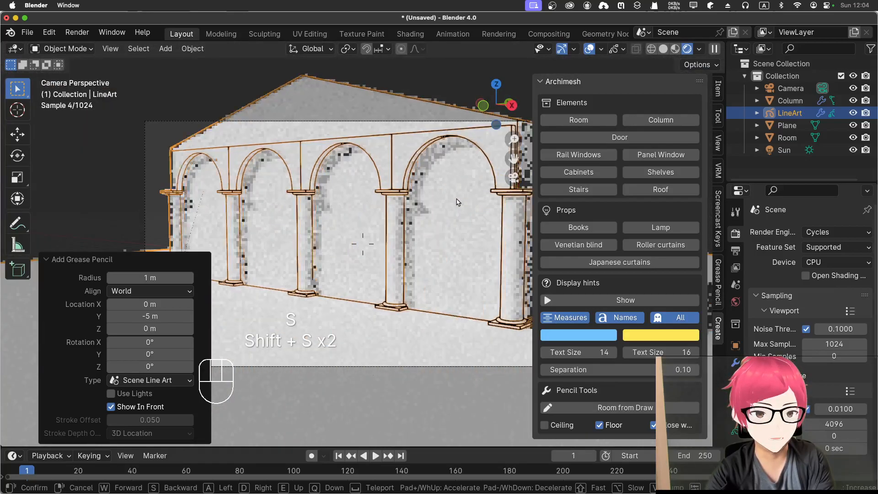
{"action": "key", "text": "s"}
{"action": "key", "text": "d"}
{"action": "key", "text": "d"}
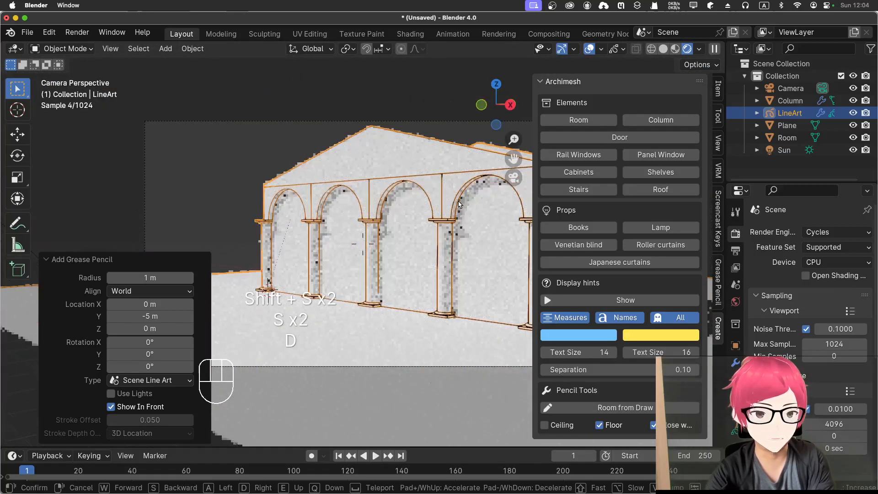
{"action": "left_click", "coordinate": [459, 204]}
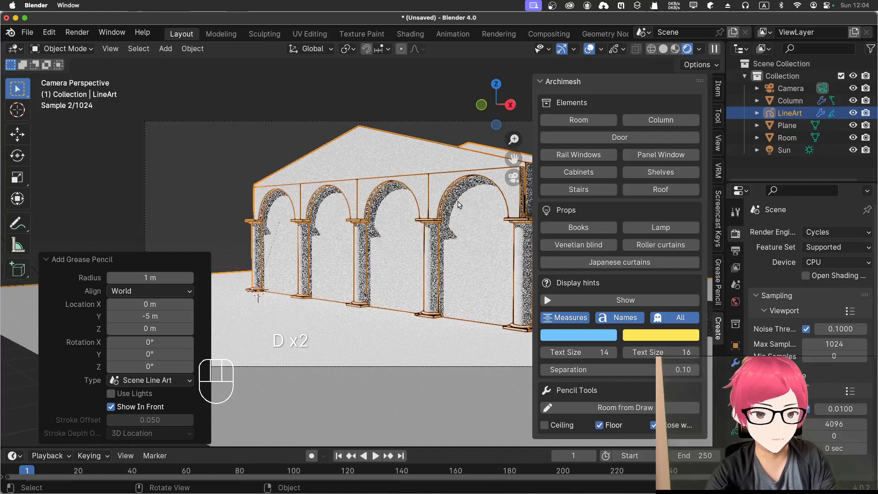
{"action": "key", "text": "n"}
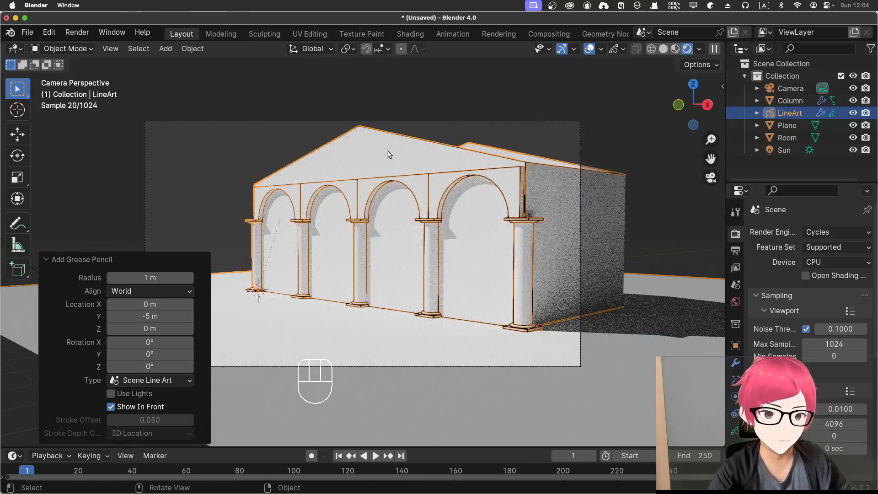
{"action": "scroll", "coordinate": [383, 204], "scroll_direction": "up", "scroll_amount": 1}
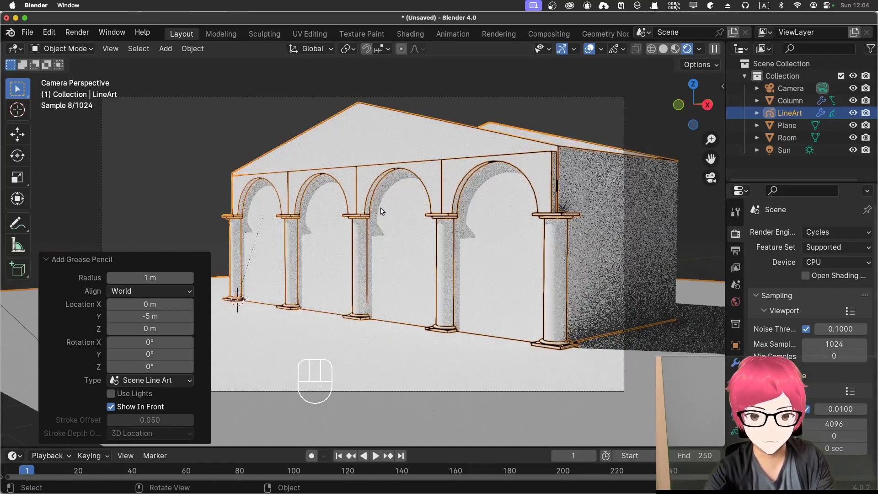
Step: Select the camera and fine-tune its position with walk navigation, placing the temple lower in the frame with all five front columns inside
{"action": "left_click", "coordinate": [791, 93]}
{"action": "key", "text": "shift+grave"}
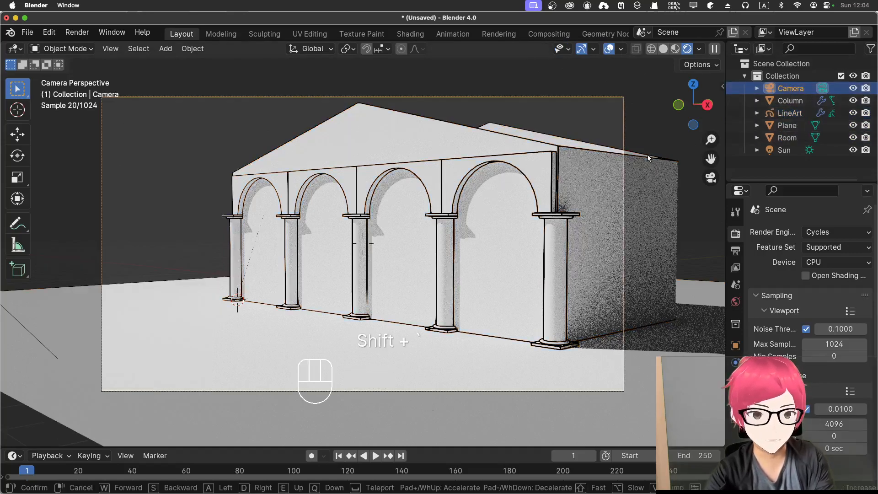
{"action": "key", "text": "a"}
{"action": "key", "text": "a"}
{"action": "key", "text": "a"}
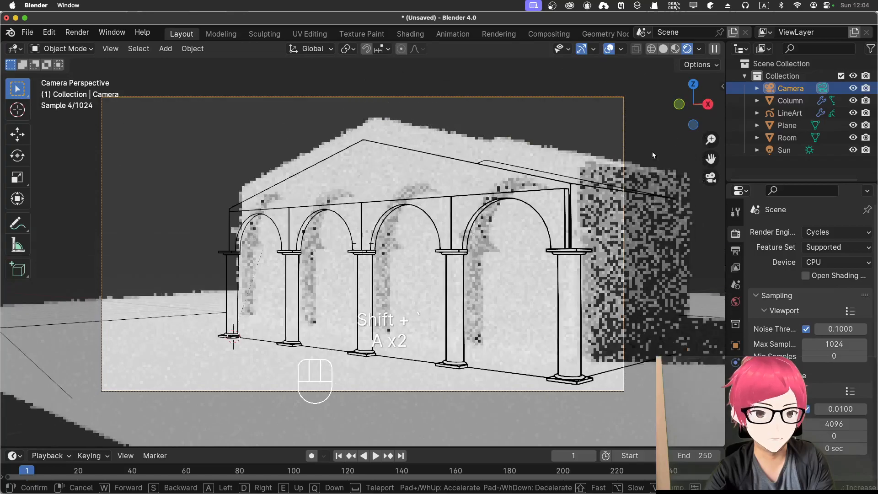
{"action": "key", "text": "a"}
{"action": "key", "text": "s"}
{"action": "key", "text": "s"}
{"action": "key", "text": "s"}
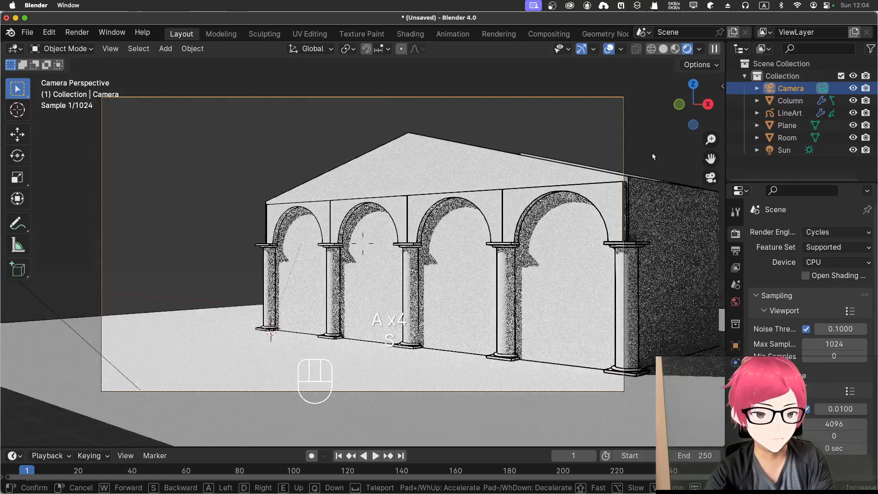
{"action": "key", "text": "s"}
{"action": "key", "text": "e"}
{"action": "key", "text": "e"}
{"action": "key", "text": "q"}
{"action": "key", "text": "q"}
{"action": "key", "text": "q"}
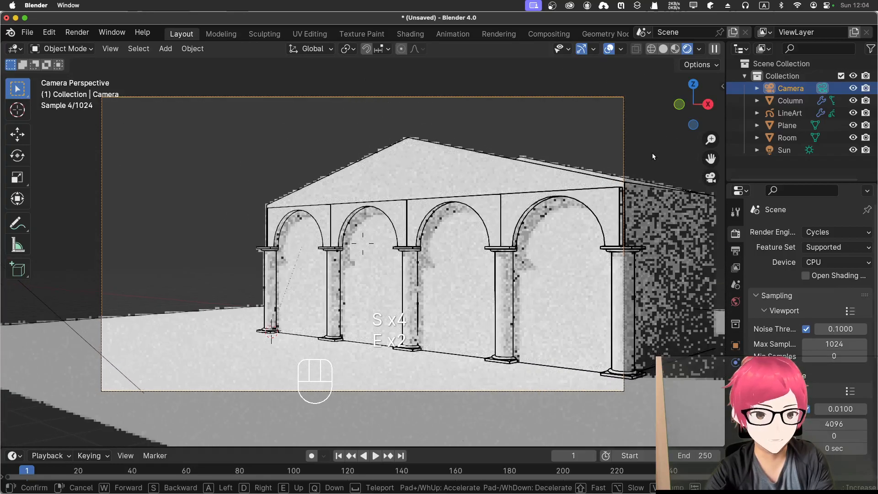
{"action": "key", "text": "q"}
{"action": "key", "text": "q"}
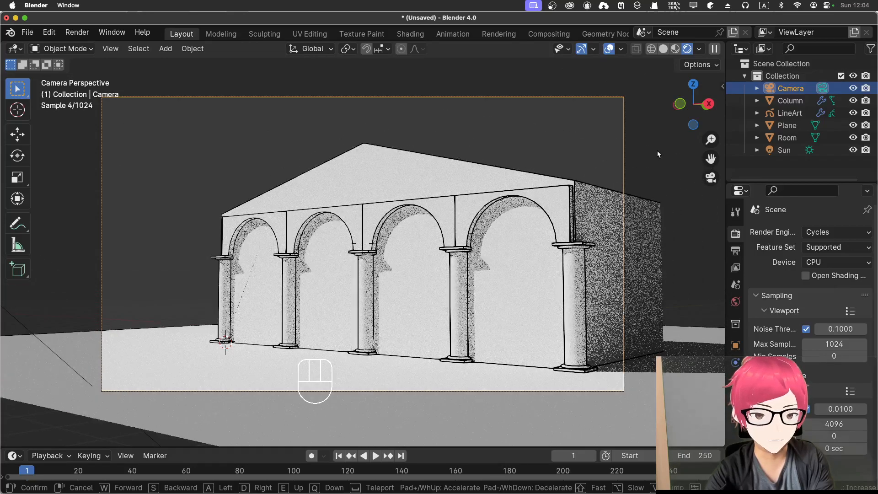
{"action": "left_click", "coordinate": [657, 154]}
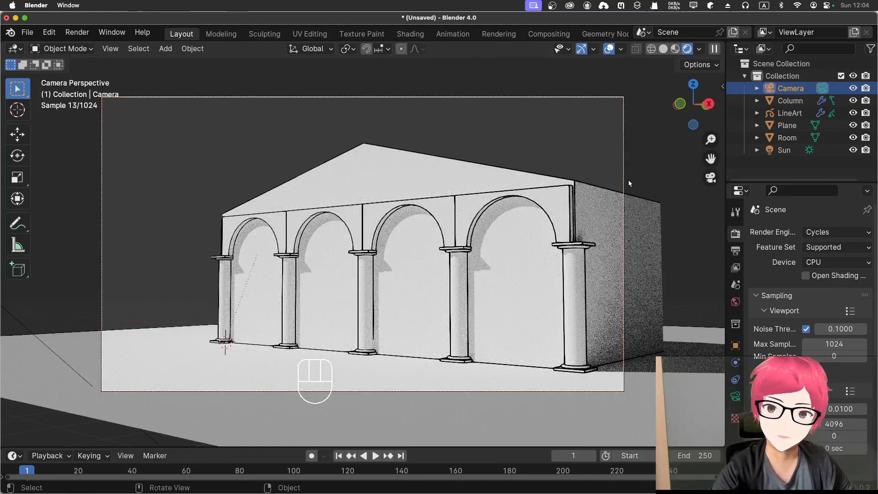
Step: Set the line thickness of the LineArt object's Line Art modifier to 34
{"action": "left_click", "coordinate": [790, 113]}
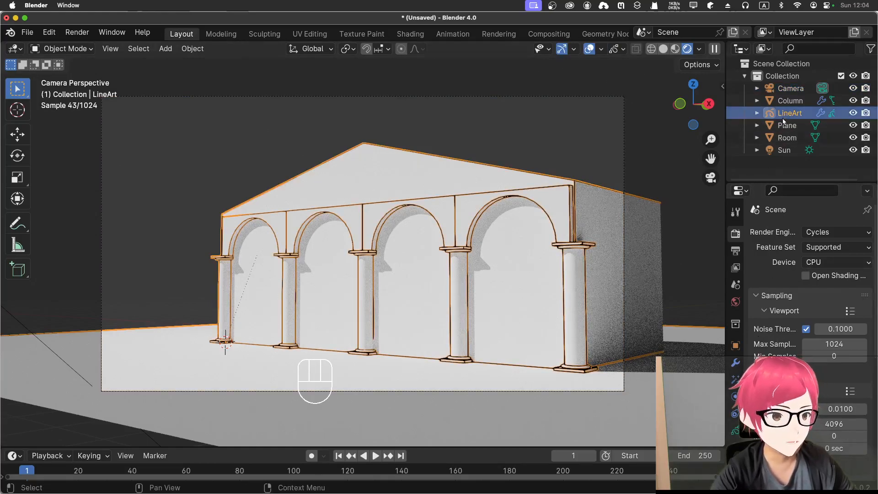
{"action": "left_click", "coordinate": [735, 362]}
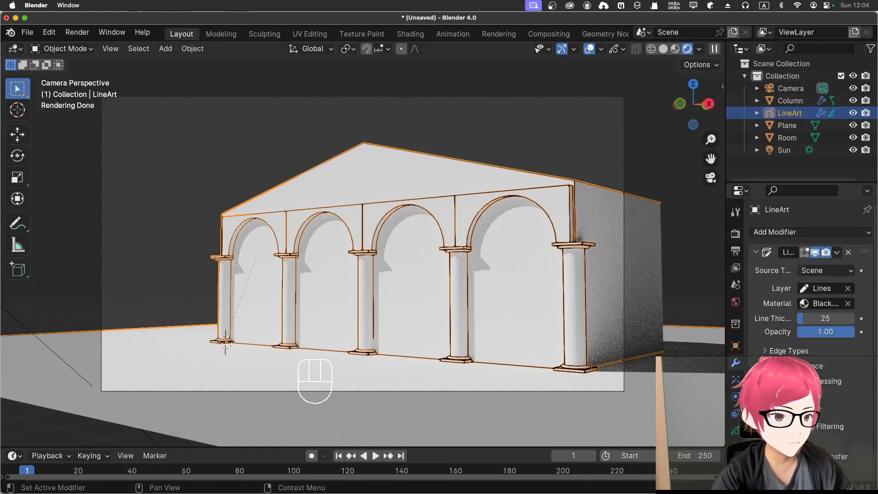
{"action": "left_click_drag", "start_coordinate": [809, 319], "coordinate": [812, 323]}
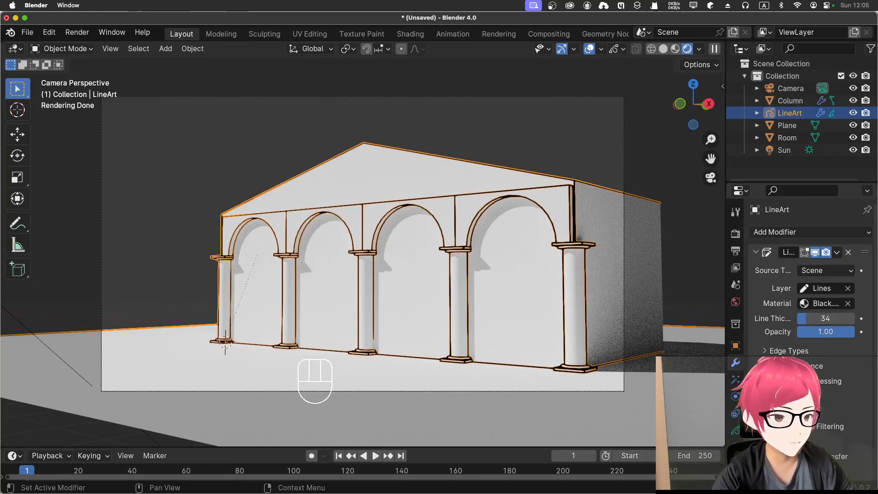
Step: Set the crease threshold in the Line Art modifier's edge types to 180°
{"action": "left_click", "coordinate": [768, 351]}
{"action": "scroll", "coordinate": [835, 377], "scroll_direction": "down", "scroll_amount": 2}
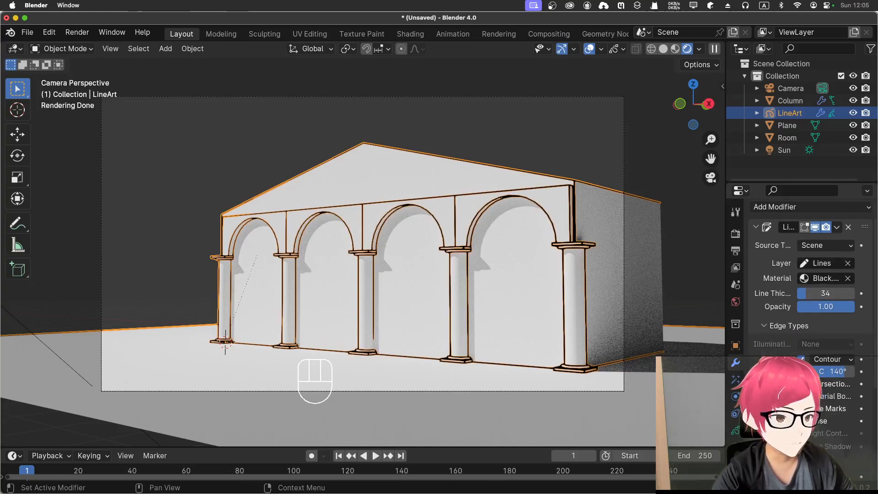
{"action": "left_click_drag", "start_coordinate": [842, 375], "coordinate": [860, 372]}
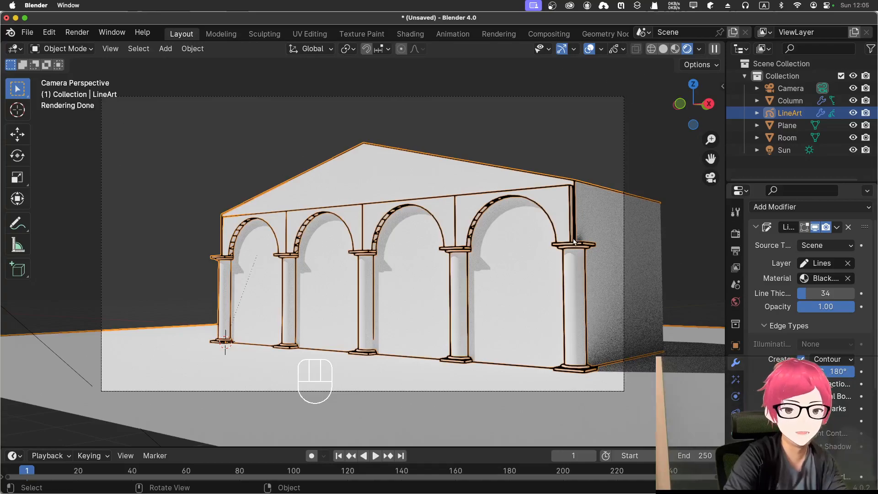
Step: Test-render the camera view with Cycles and close the render
{"action": "key", "text": "F12"}
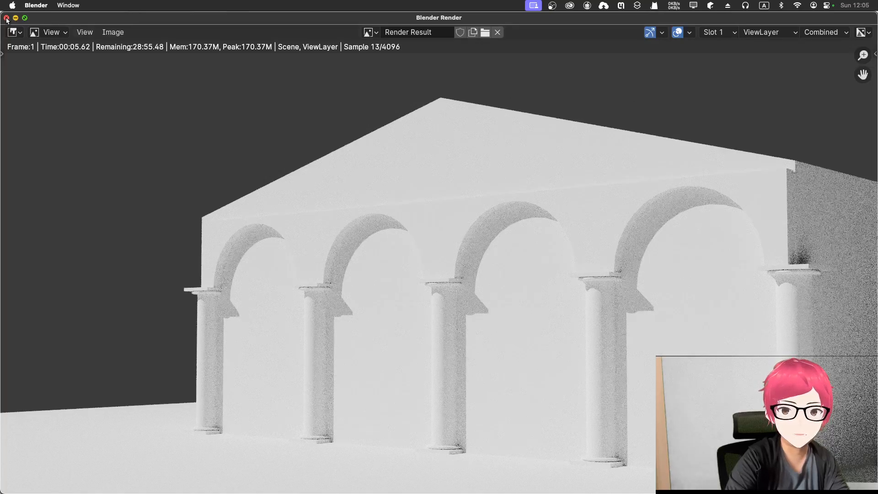
{"action": "key", "text": "Escape"}
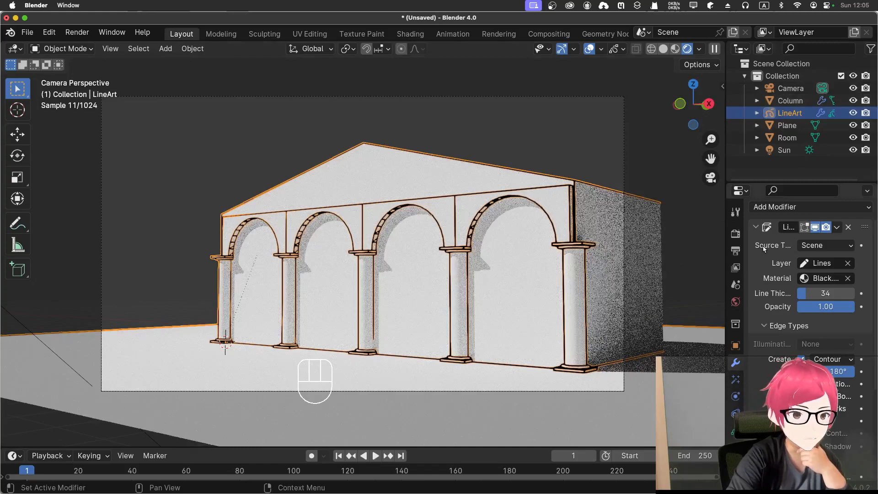
Step: Change the render engine to EEVEE, render the camera view and close the render window
{"action": "left_click", "coordinate": [735, 234]}
{"action": "left_click", "coordinate": [815, 208]}
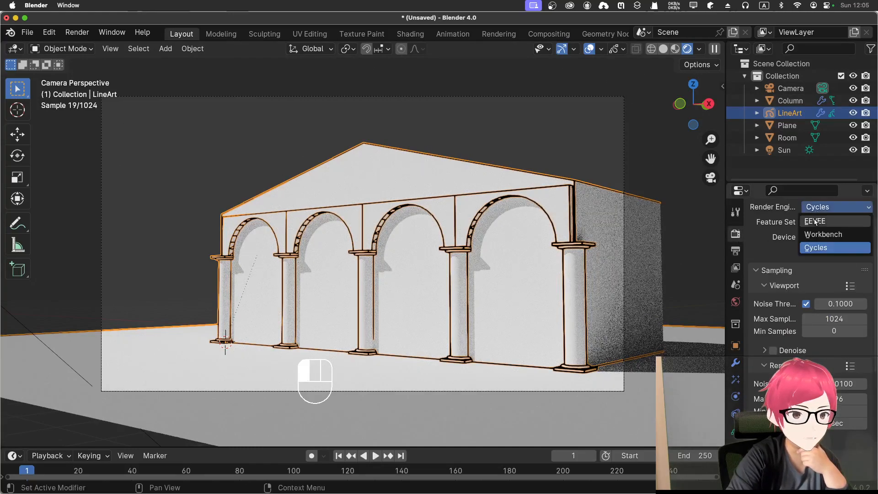
{"action": "left_click", "coordinate": [814, 222]}
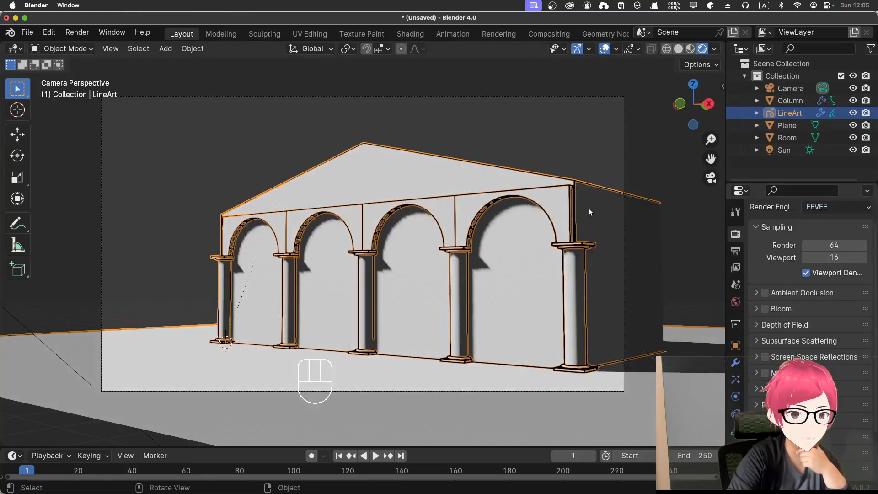
{"action": "key", "text": "F12"}
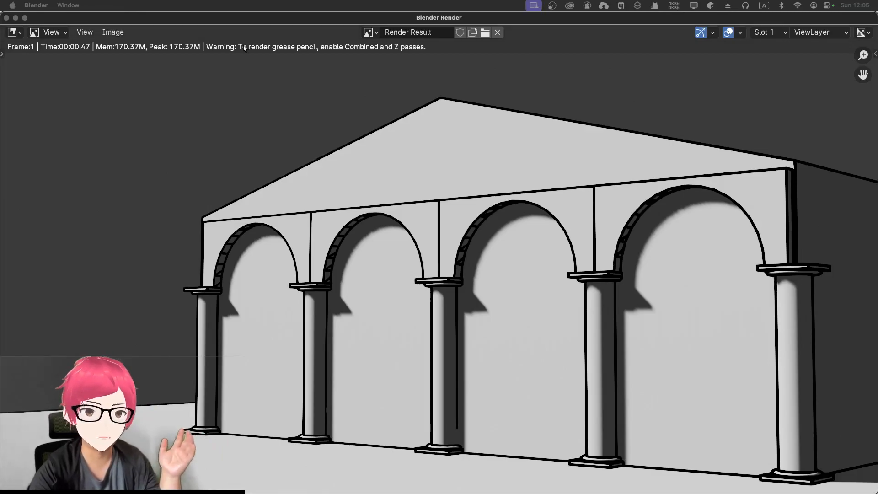
{"action": "left_click", "coordinate": [7, 18]}
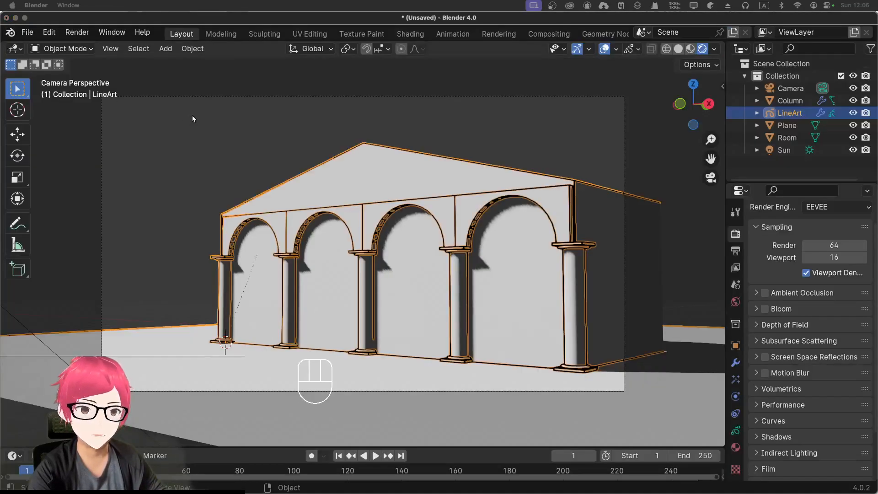